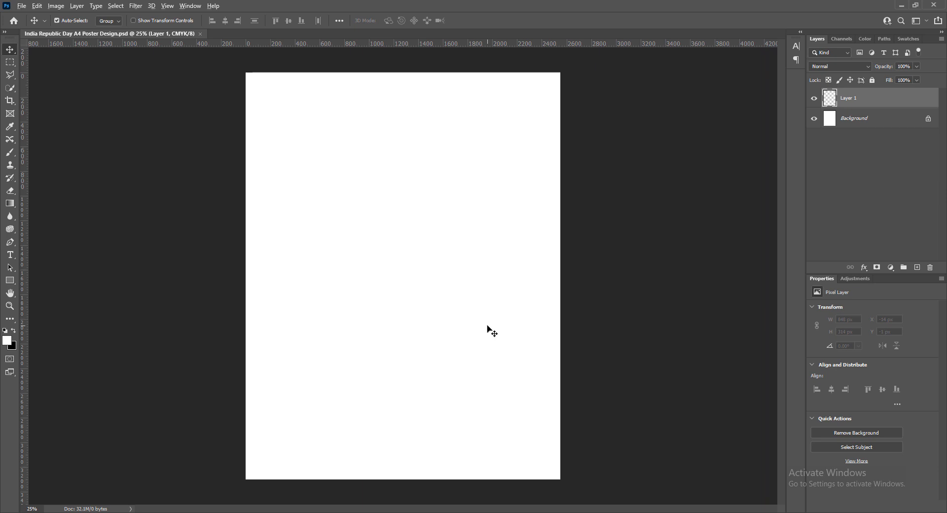
Draw a rectangle about 2871 px wide and 914 px high across the top of the page.
{"action": "scroll", "coordinate": [487, 327], "scroll_direction": "up", "scroll_amount": 1}
{"action": "left_click", "coordinate": [10, 281]}
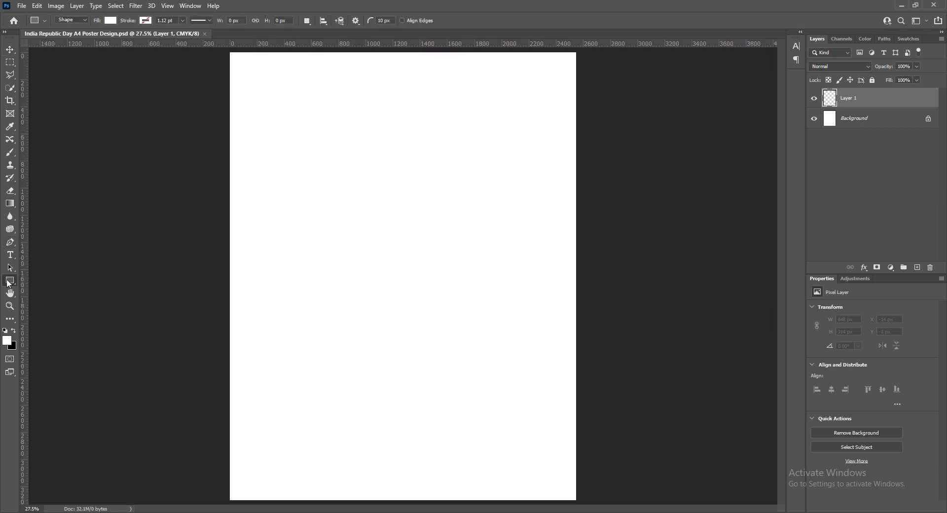
{"action": "left_click_drag", "start_coordinate": [205, 51], "coordinate": [594, 173]}
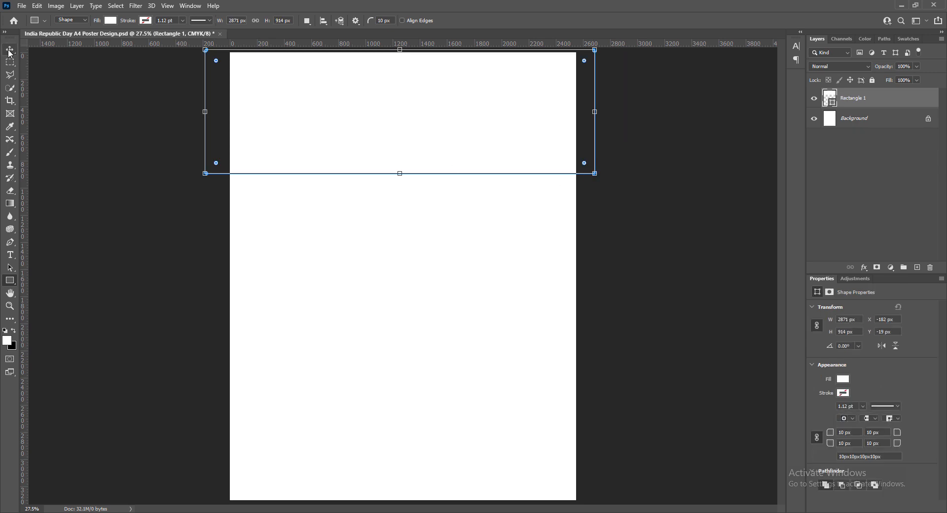
{"action": "key", "text": "v"}
Fill the top rectangle with the dark orange #d55f00.
{"action": "double_click", "coordinate": [831, 97]}
{"action": "left_click", "coordinate": [653, 209]}
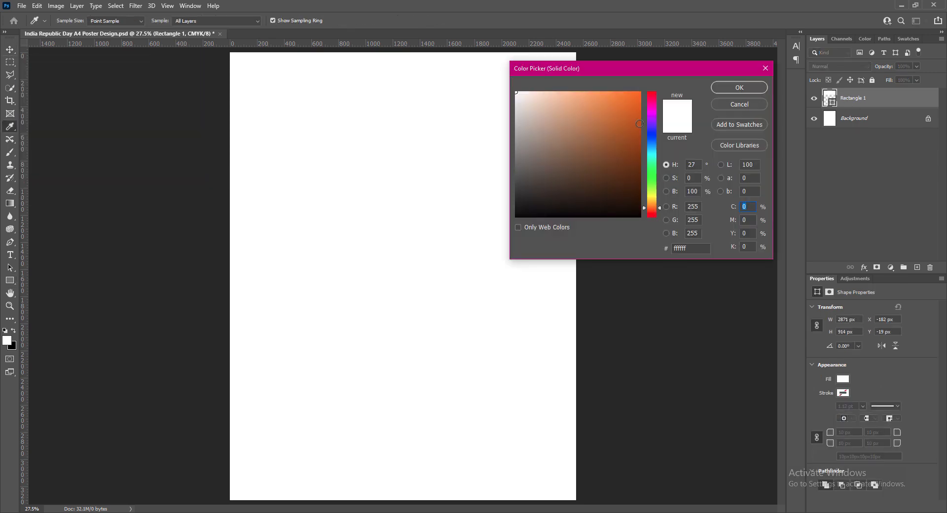
{"action": "left_click", "coordinate": [638, 117]}
{"action": "left_click_drag", "start_coordinate": [637, 111], "coordinate": [641, 112]}
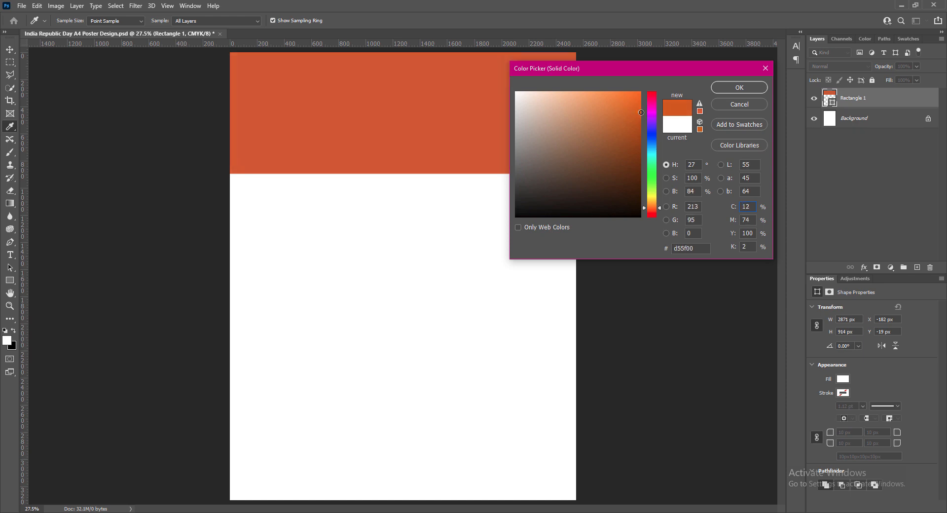
{"action": "left_click", "coordinate": [724, 89]}
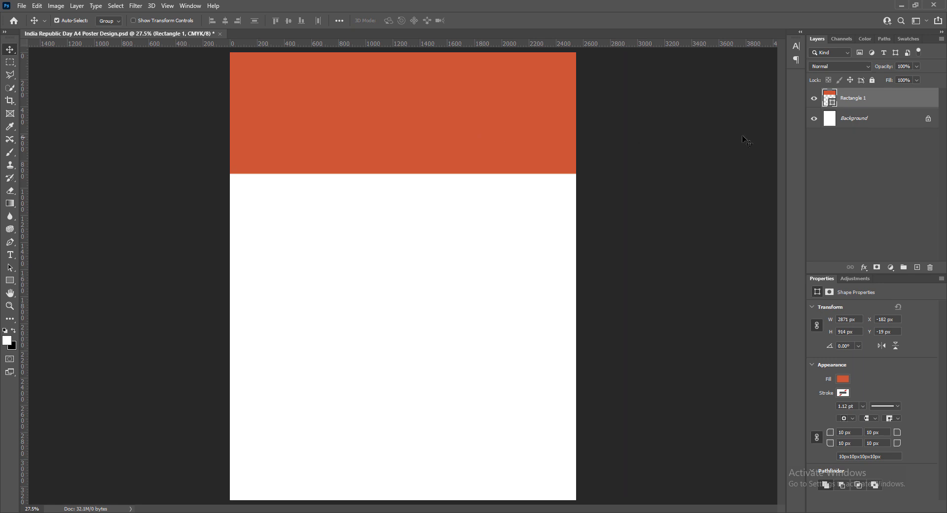
Change the top rectangle's fill to a lighter, softer orange.
{"action": "double_click", "coordinate": [828, 96]}
{"action": "left_click", "coordinate": [652, 209]}
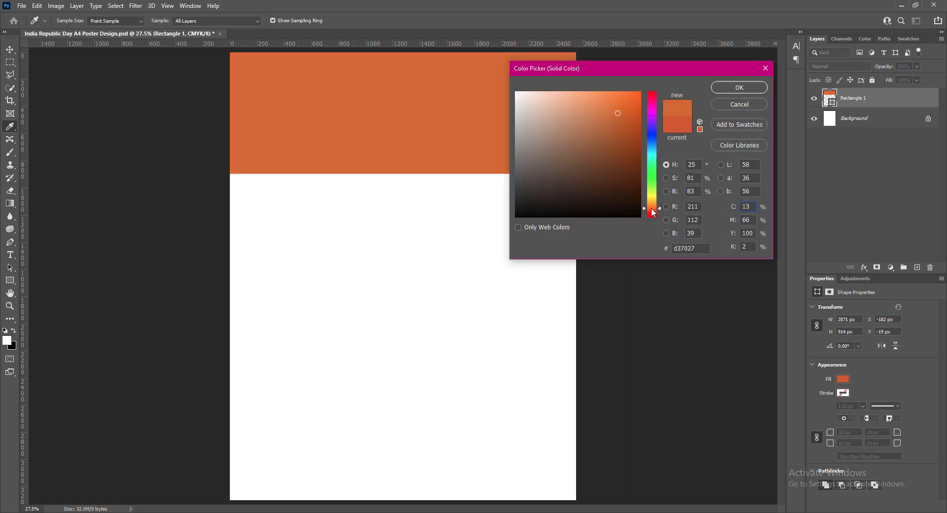
{"action": "left_click", "coordinate": [638, 111]}
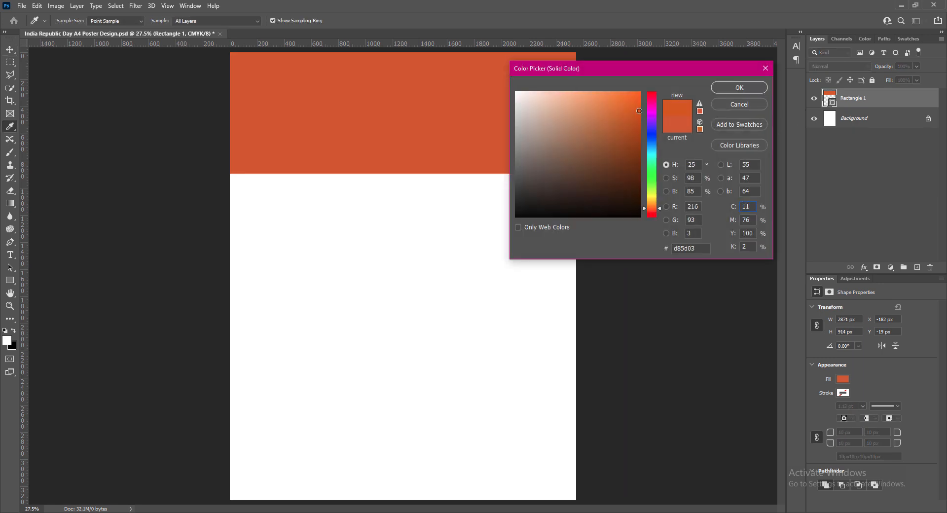
{"action": "left_click", "coordinate": [608, 109]}
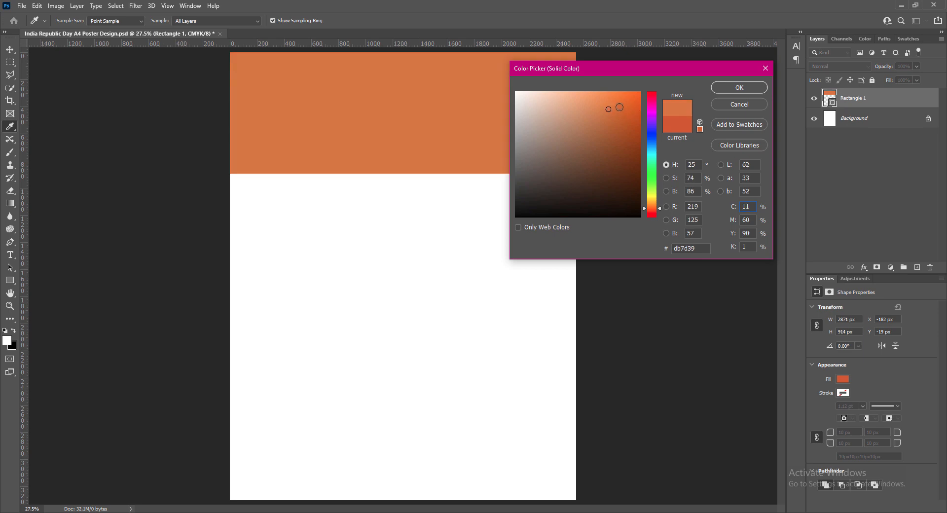
{"action": "left_click", "coordinate": [739, 87]}
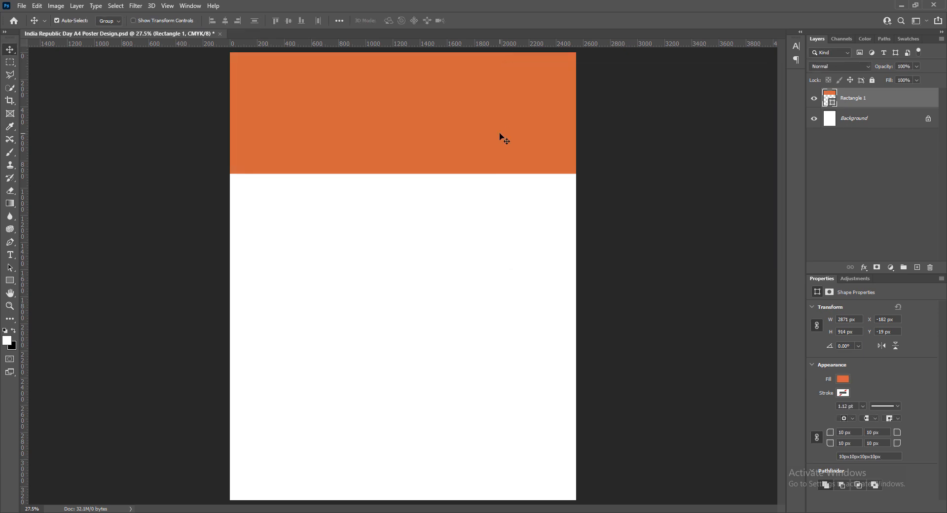
Rasterize the orange rectangle and smudge its lower edge into an irregular wave with a soft brush of about 300 to 600 px.
{"action": "right_click", "coordinate": [858, 102]}
{"action": "left_click", "coordinate": [872, 241]}
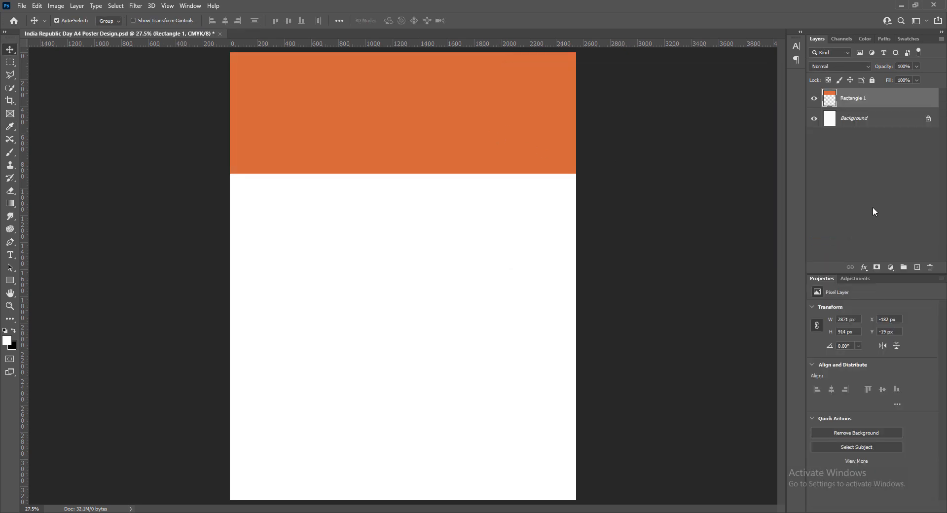
{"action": "left_click", "coordinate": [10, 218]}
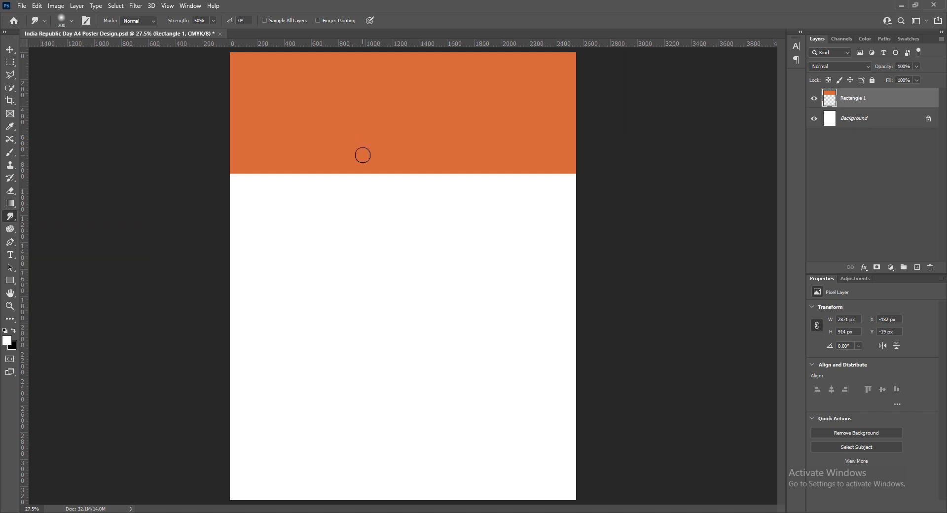
{"action": "key", "text": "bracketright"}
{"action": "key", "text": "bracketright"}
{"action": "left_click_drag", "start_coordinate": [253, 152], "coordinate": [249, 245]}
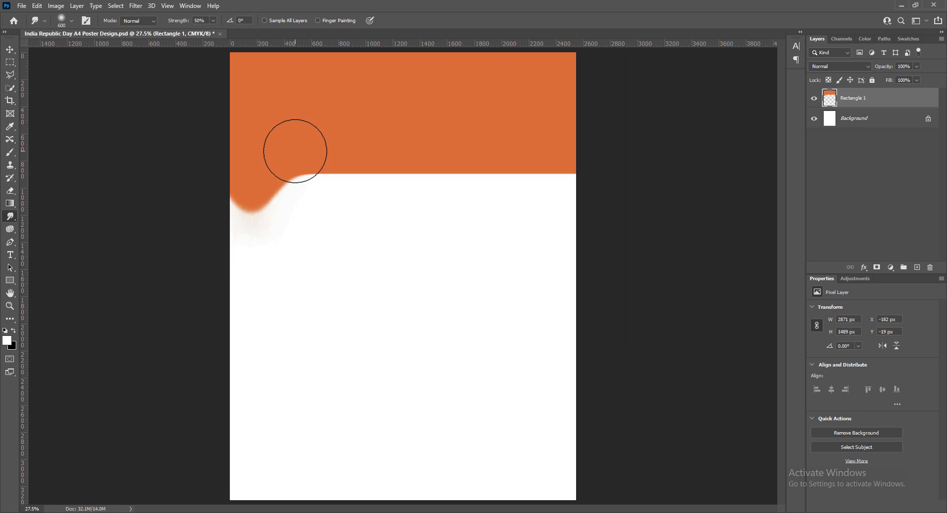
{"action": "left_click_drag", "start_coordinate": [315, 145], "coordinate": [319, 178]}
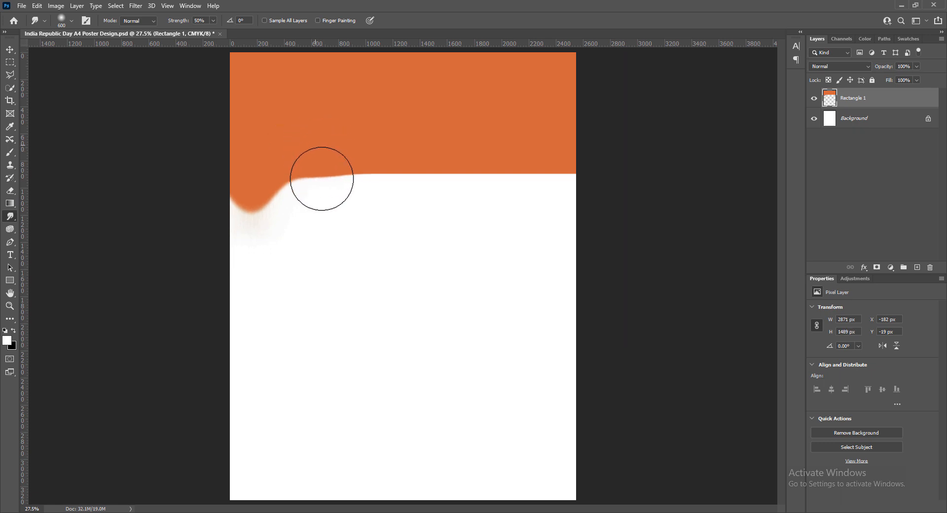
{"action": "mouse_move", "coordinate": [334, 119]}
{"action": "left_mouse_down"}
{"action": "mouse_move", "coordinate": [321, 183]}
{"action": "mouse_move", "coordinate": [329, 171]}
{"action": "left_mouse_up"}
{"action": "key", "text": "bracketright"}
{"action": "mouse_move", "coordinate": [567, 150]}
{"action": "left_mouse_down"}
{"action": "mouse_move", "coordinate": [556, 180]}
{"action": "mouse_move", "coordinate": [523, 152]}
{"action": "mouse_move", "coordinate": [496, 162]}
{"action": "mouse_move", "coordinate": [493, 176]}
{"action": "mouse_move", "coordinate": [434, 158]}
{"action": "mouse_move", "coordinate": [417, 172]}
{"action": "mouse_move", "coordinate": [416, 188]}
{"action": "mouse_move", "coordinate": [414, 141]}
{"action": "left_mouse_up"}
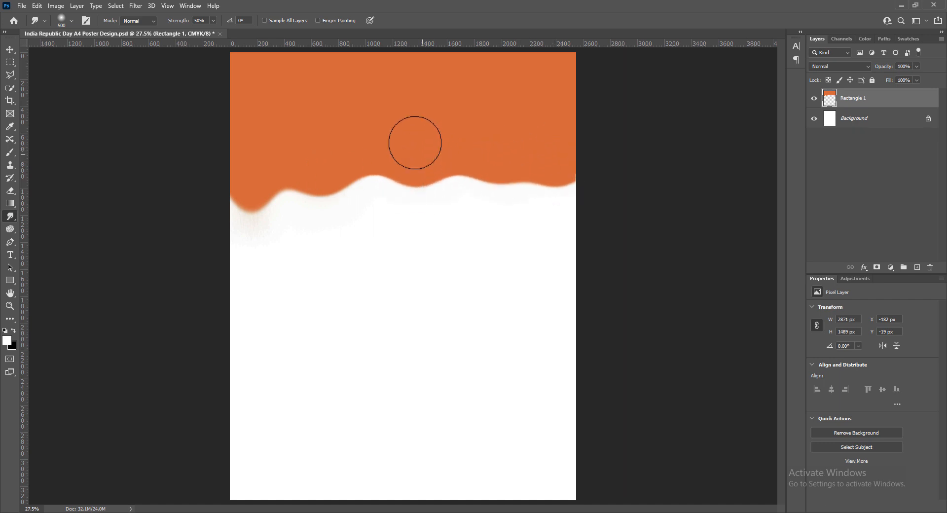
{"action": "left_click_drag", "start_coordinate": [249, 182], "coordinate": [250, 169]}
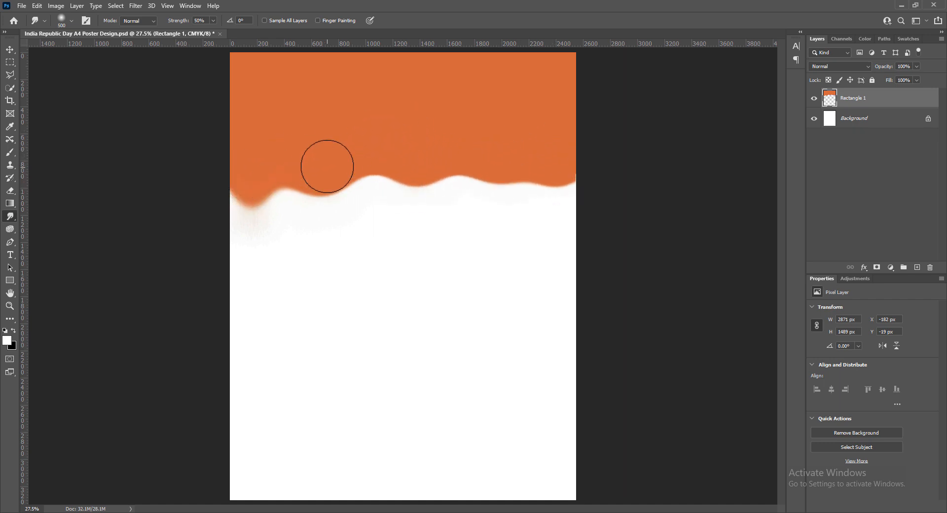
{"action": "left_click_drag", "start_coordinate": [557, 169], "coordinate": [560, 194]}
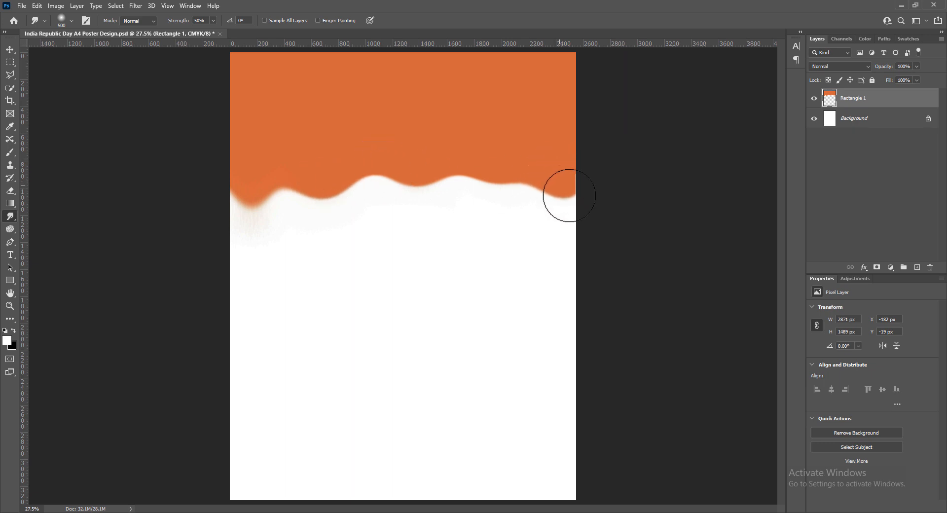
{"action": "key", "text": "bracketleft"}
{"action": "key", "text": "bracketleft"}
{"action": "left_click_drag", "start_coordinate": [473, 163], "coordinate": [469, 191]}
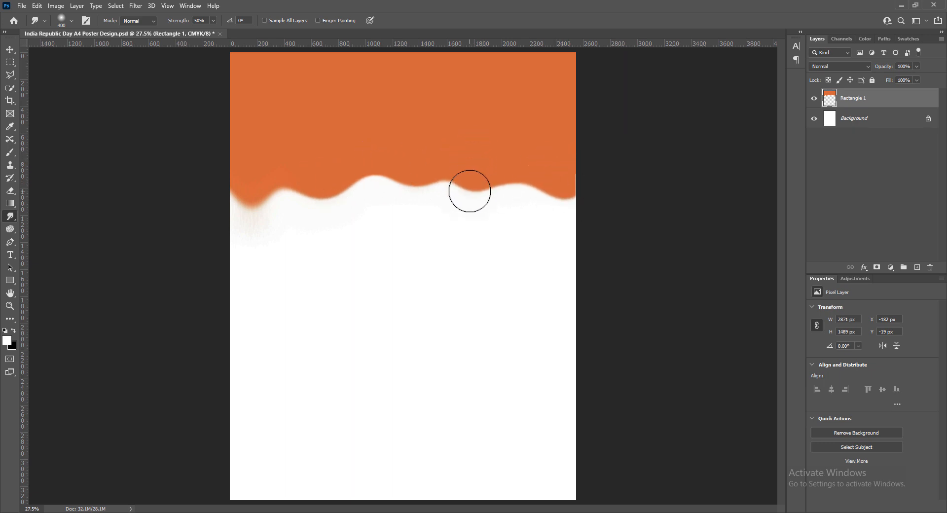
{"action": "mouse_move", "coordinate": [380, 162]}
{"action": "left_mouse_down"}
{"action": "mouse_move", "coordinate": [379, 200]}
{"action": "mouse_move", "coordinate": [311, 199]}
{"action": "left_mouse_up"}
{"action": "left_click_drag", "start_coordinate": [538, 174], "coordinate": [515, 204]}
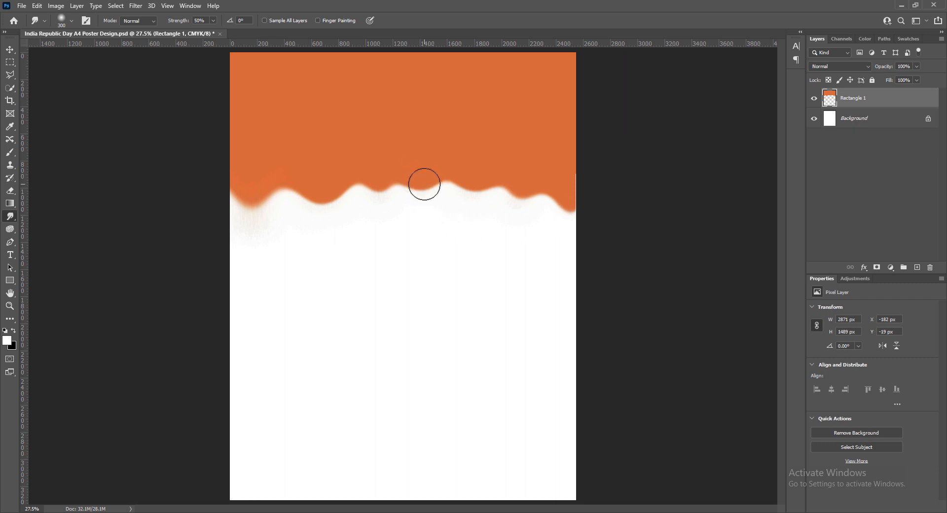
{"action": "mouse_move", "coordinate": [296, 222]}
{"action": "left_mouse_down"}
{"action": "mouse_move", "coordinate": [250, 195]}
{"action": "mouse_move", "coordinate": [242, 209]}
{"action": "mouse_move", "coordinate": [232, 196]}
{"action": "mouse_move", "coordinate": [272, 198]}
{"action": "mouse_move", "coordinate": [265, 215]}
{"action": "left_mouse_up"}
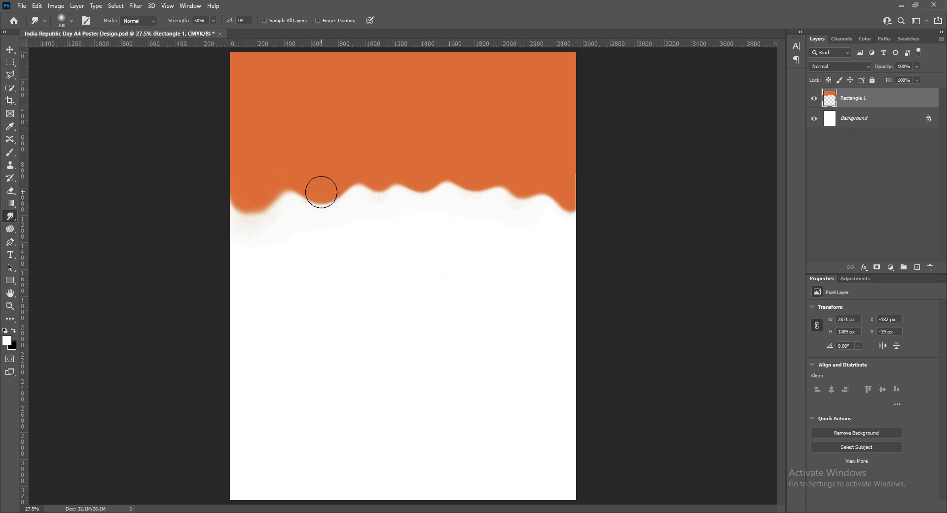
{"action": "key", "text": "bracketright"}
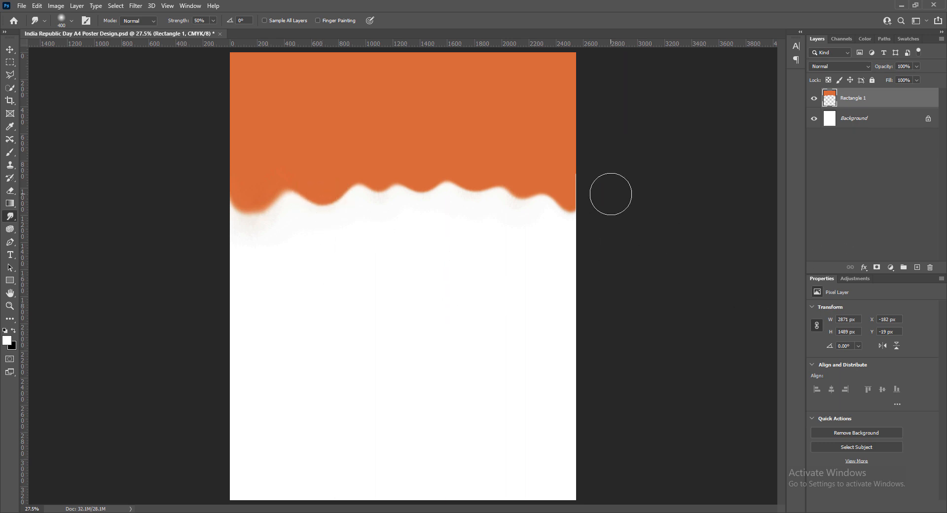
Scale the orange shape to about 101.5% and place it higher so it covers the page's full width, saving the document.
{"action": "left_click", "coordinate": [14, 52]}
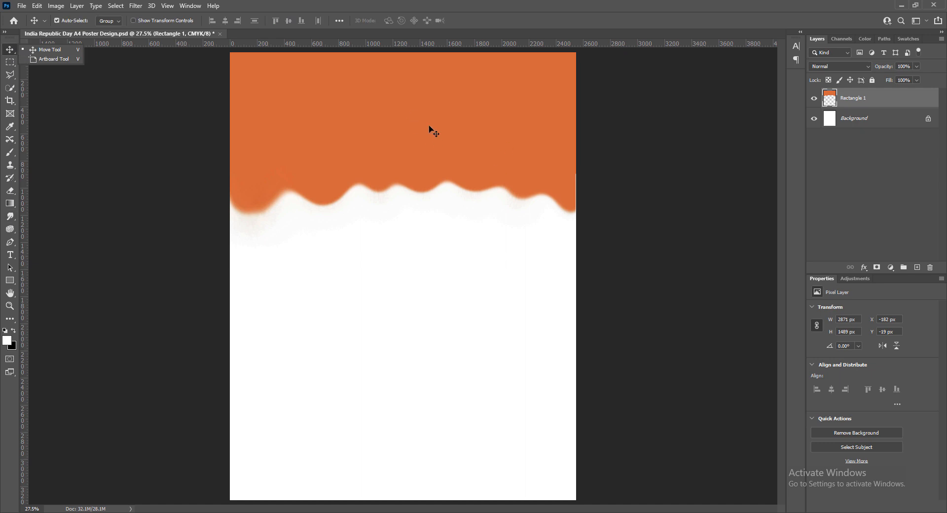
{"action": "key", "text": "ctrl+t"}
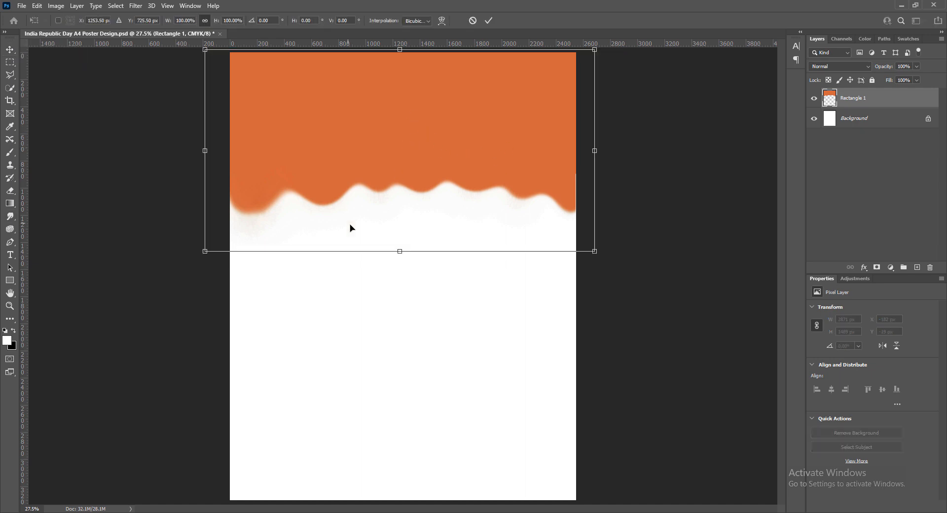
{"action": "left_click_drag", "start_coordinate": [400, 251], "coordinate": [399, 248]}
{"action": "left_click_drag", "start_coordinate": [395, 143], "coordinate": [394, 123]}
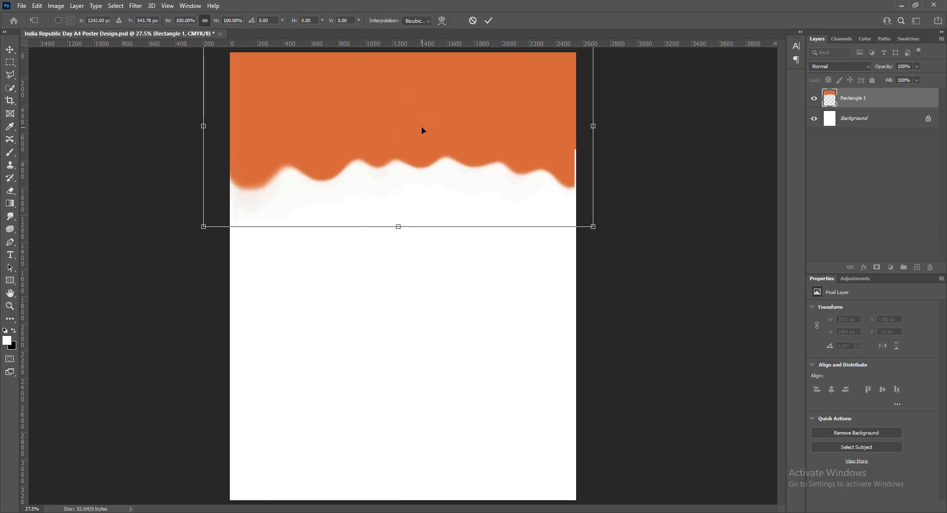
{"action": "left_click_drag", "start_coordinate": [593, 126], "coordinate": [595, 126]}
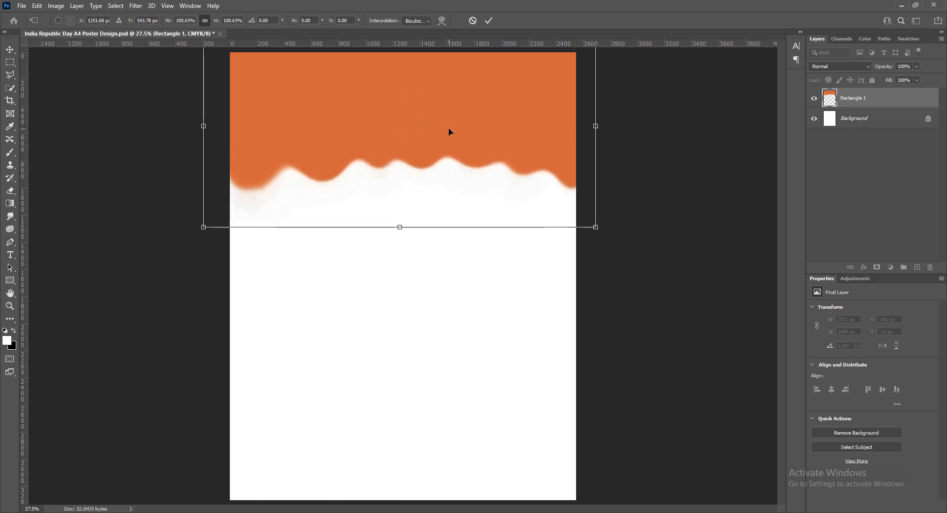
{"action": "left_click_drag", "start_coordinate": [449, 128], "coordinate": [451, 128]}
{"action": "left_click_drag", "start_coordinate": [207, 126], "coordinate": [203, 126]}
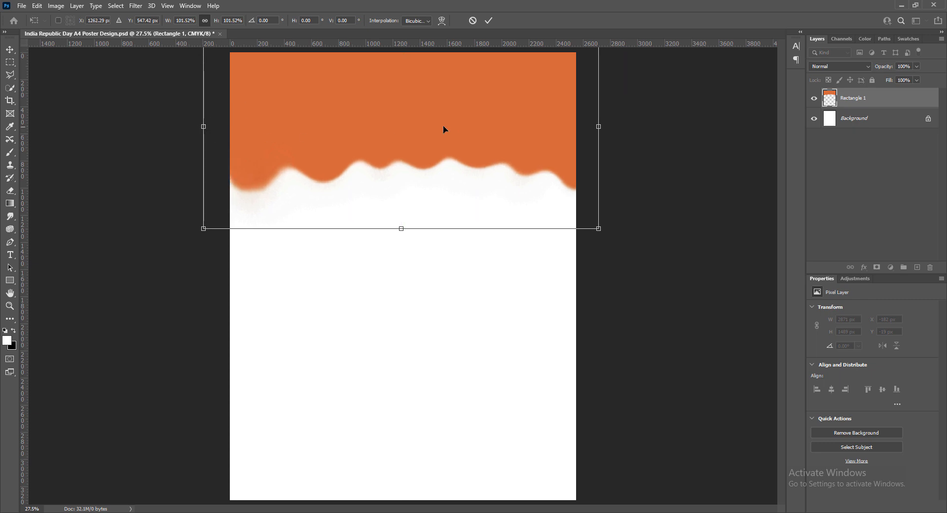
{"action": "key", "text": "Return"}
{"action": "left_click_drag", "start_coordinate": [425, 129], "coordinate": [423, 133]}
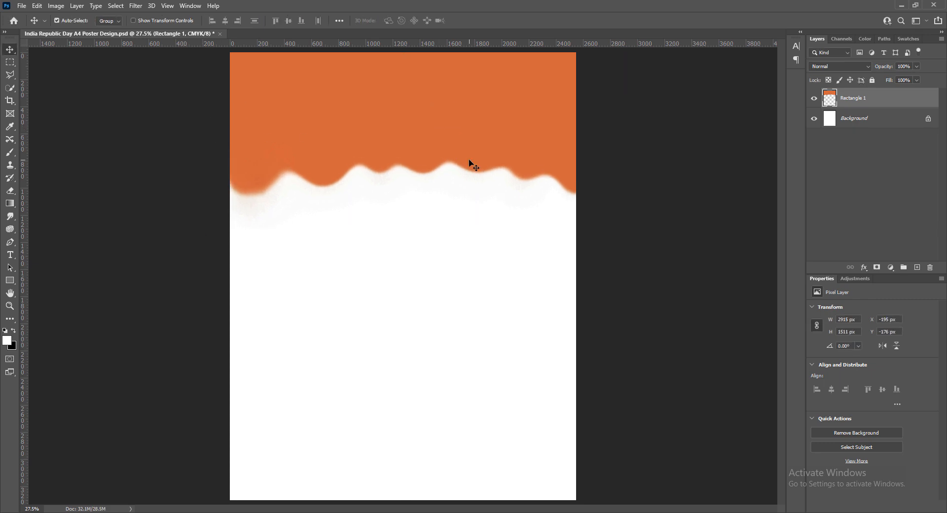
{"action": "key", "text": "ctrl+s"}
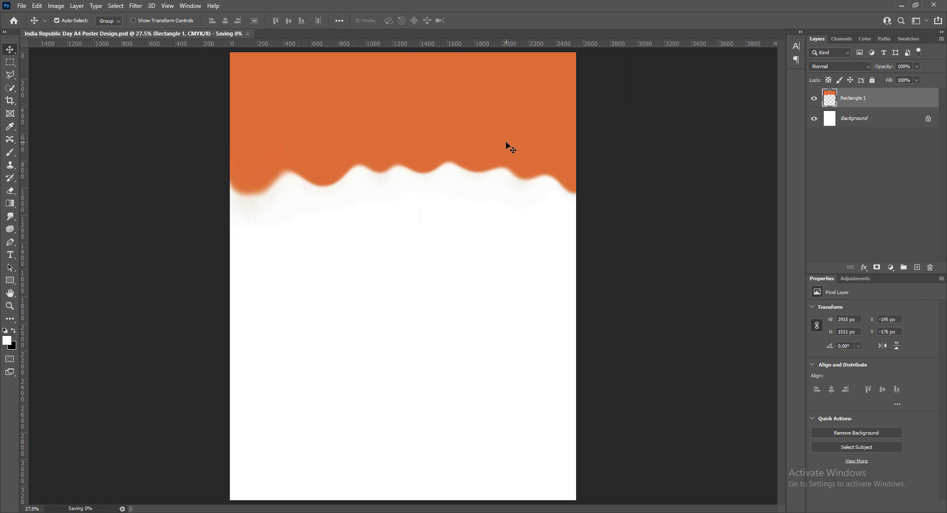
On a new layer, draw a rectangle about 2986 px wide and 655 px high across the bottom of the page.
{"action": "left_click", "coordinate": [917, 267]}
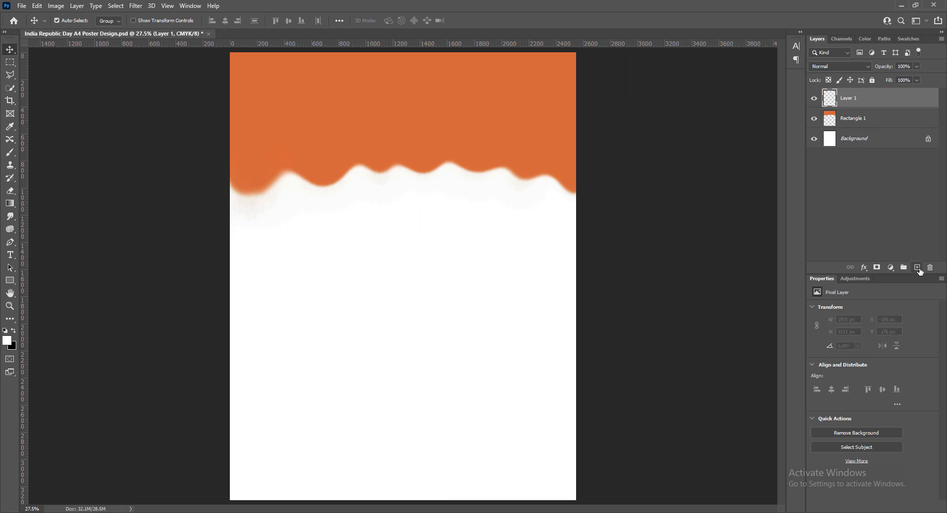
{"action": "left_click", "coordinate": [11, 281]}
{"action": "left_click_drag", "start_coordinate": [200, 422], "coordinate": [605, 509]}
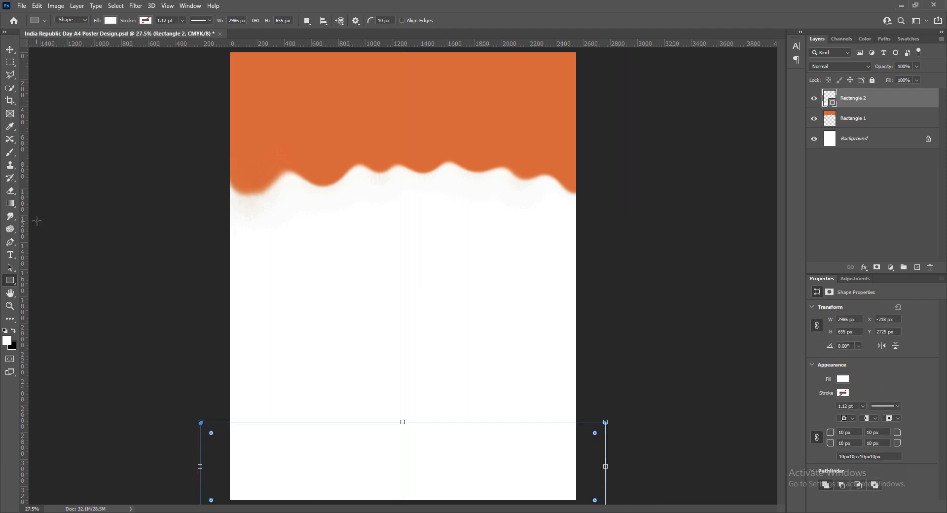
{"action": "key", "text": "i"}
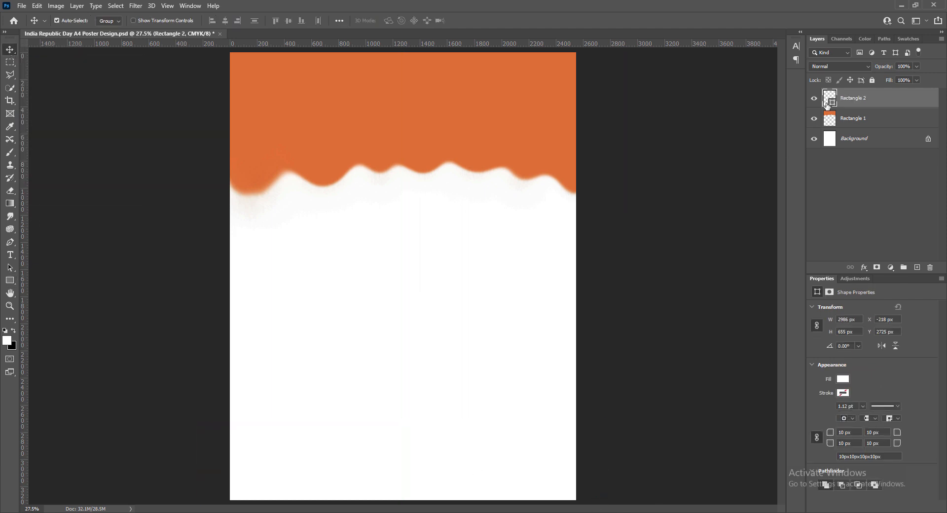
Fill the bottom rectangle with a medium flag green.
{"action": "double_click", "coordinate": [827, 101]}
{"action": "left_click", "coordinate": [653, 187]}
{"action": "left_click", "coordinate": [640, 162]}
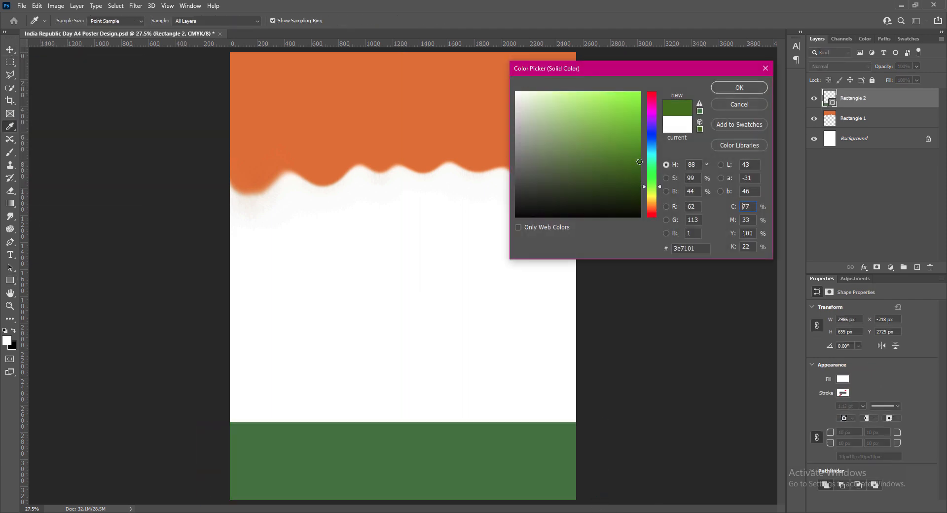
{"action": "left_click", "coordinate": [641, 140]}
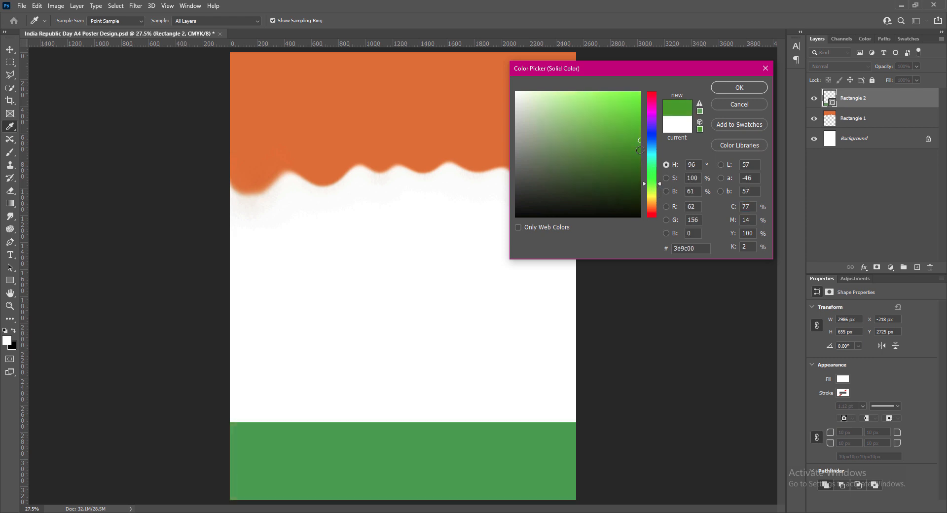
{"action": "left_click", "coordinate": [639, 150]}
{"action": "left_click", "coordinate": [653, 177]}
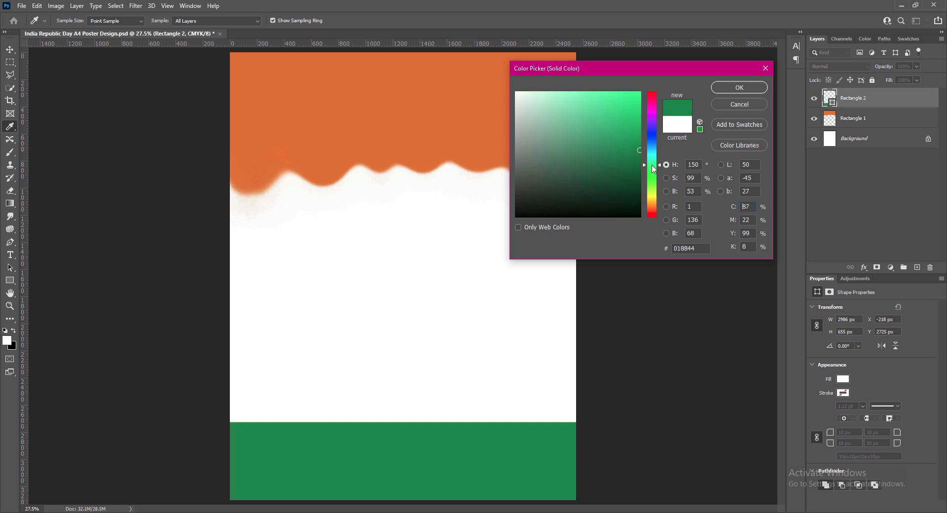
{"action": "left_click_drag", "start_coordinate": [653, 180], "coordinate": [652, 180]}
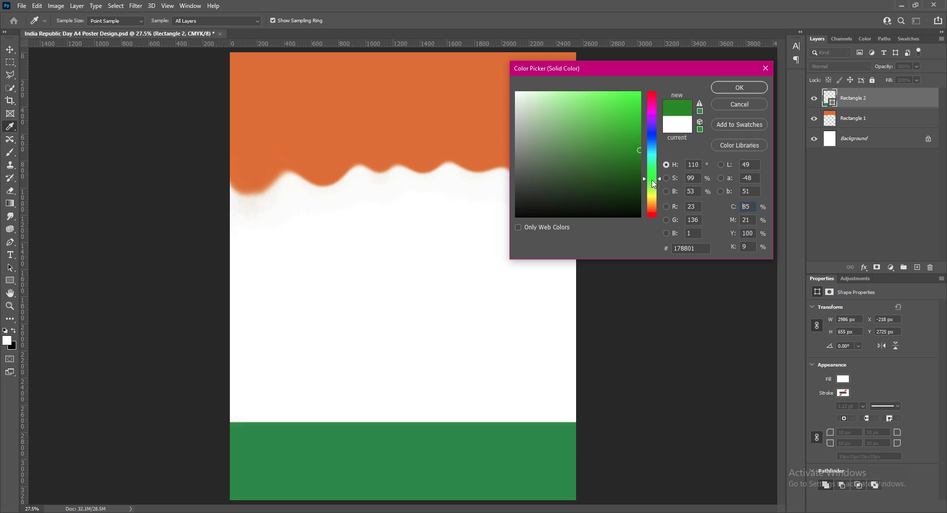
{"action": "left_click", "coordinate": [639, 146]}
{"action": "left_click", "coordinate": [639, 143]}
{"action": "left_click", "coordinate": [725, 89]}
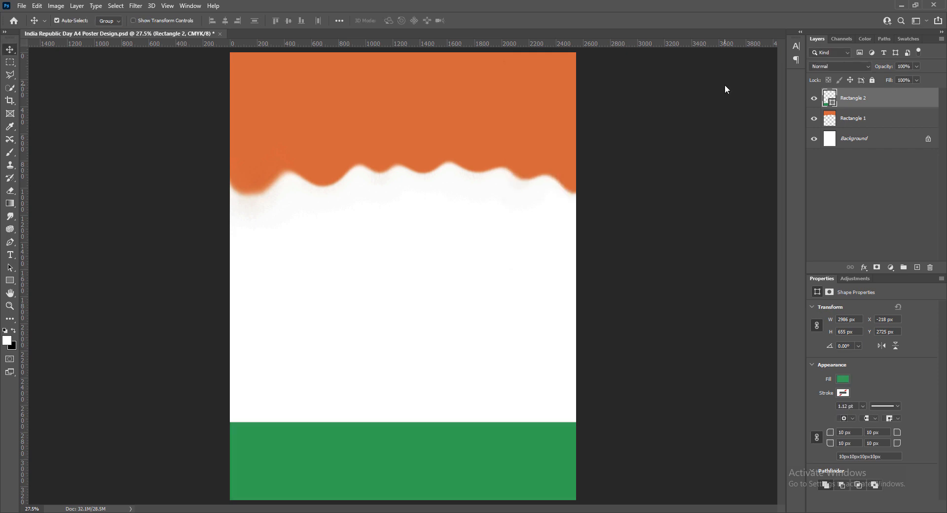
Rasterize the green rectangle and smudge its upper edge into an irregular wave with a soft brush of about 400 to 500 px.
{"action": "right_click", "coordinate": [856, 96]}
{"action": "left_click", "coordinate": [840, 233]}
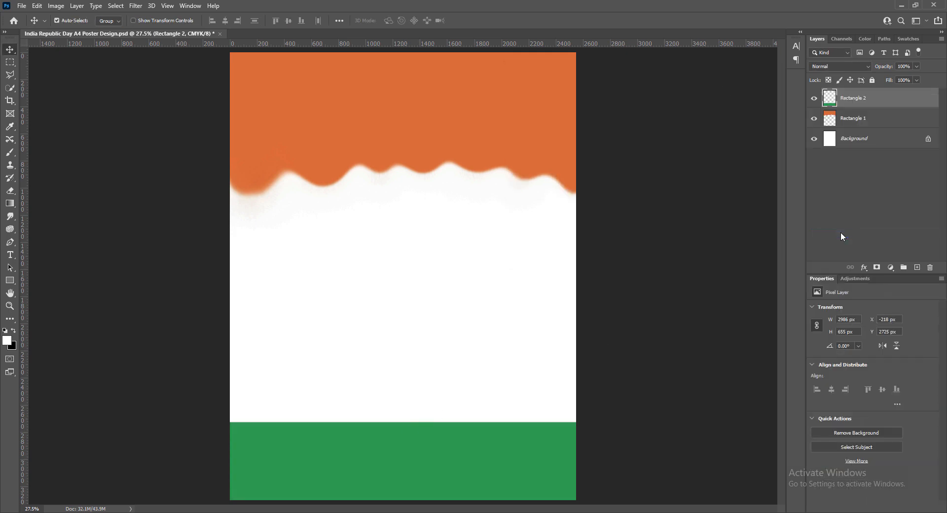
{"action": "left_click", "coordinate": [10, 216]}
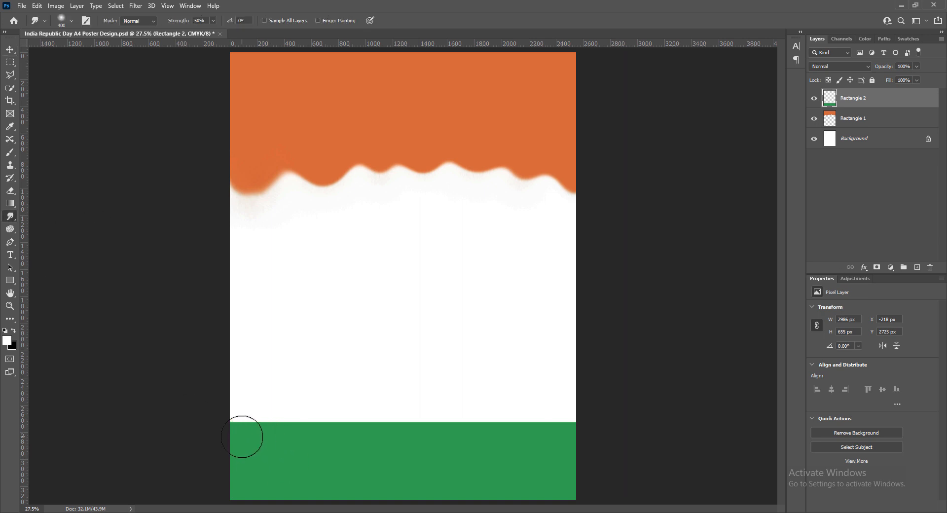
{"action": "mouse_move", "coordinate": [246, 439]}
{"action": "left_mouse_down"}
{"action": "mouse_move", "coordinate": [233, 408]}
{"action": "mouse_move", "coordinate": [275, 441]}
{"action": "left_mouse_up"}
{"action": "key", "text": "bracketright"}
{"action": "mouse_move", "coordinate": [549, 437]}
{"action": "left_mouse_down"}
{"action": "mouse_move", "coordinate": [572, 407]}
{"action": "mouse_move", "coordinate": [475, 407]}
{"action": "mouse_move", "coordinate": [419, 399]}
{"action": "mouse_move", "coordinate": [423, 387]}
{"action": "mouse_move", "coordinate": [344, 429]}
{"action": "mouse_move", "coordinate": [416, 393]}
{"action": "mouse_move", "coordinate": [421, 408]}
{"action": "left_mouse_up"}
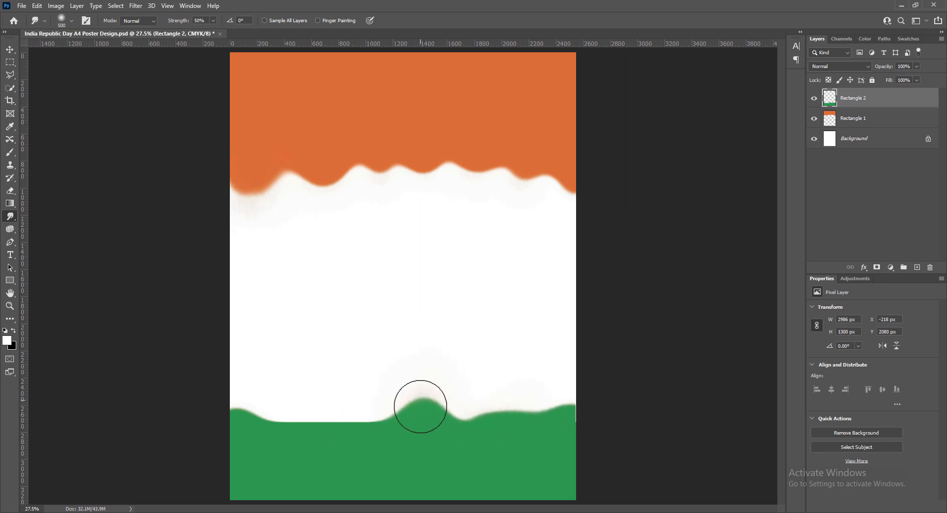
{"action": "mouse_move", "coordinate": [508, 405]}
{"action": "left_mouse_down"}
{"action": "mouse_move", "coordinate": [416, 420]}
{"action": "mouse_move", "coordinate": [357, 419]}
{"action": "mouse_move", "coordinate": [354, 405]}
{"action": "mouse_move", "coordinate": [305, 420]}
{"action": "mouse_move", "coordinate": [310, 401]}
{"action": "left_mouse_up"}
{"action": "key", "text": "bracketleft"}
{"action": "left_click_drag", "start_coordinate": [266, 438], "coordinate": [238, 414]}
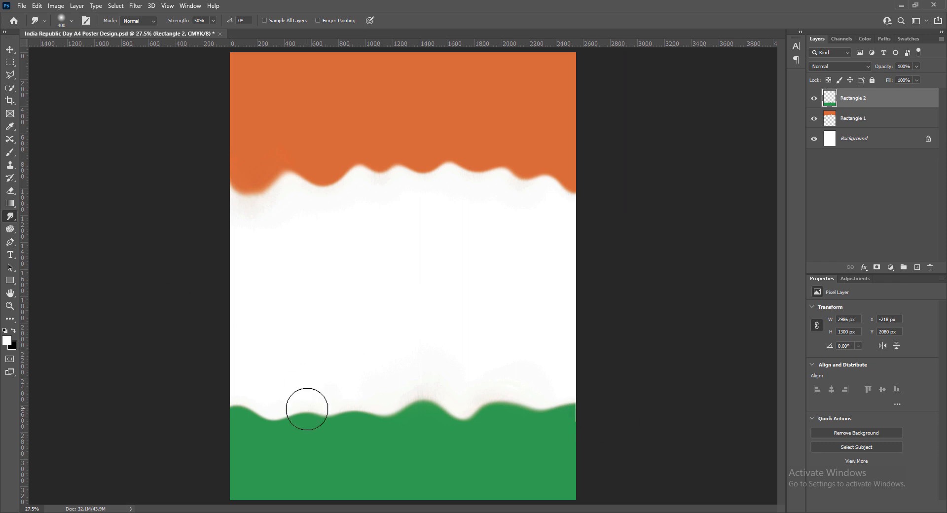
{"action": "mouse_move", "coordinate": [307, 409]}
{"action": "left_mouse_down"}
{"action": "mouse_move", "coordinate": [296, 406]}
{"action": "mouse_move", "coordinate": [350, 429]}
{"action": "mouse_move", "coordinate": [380, 412]}
{"action": "left_mouse_up"}
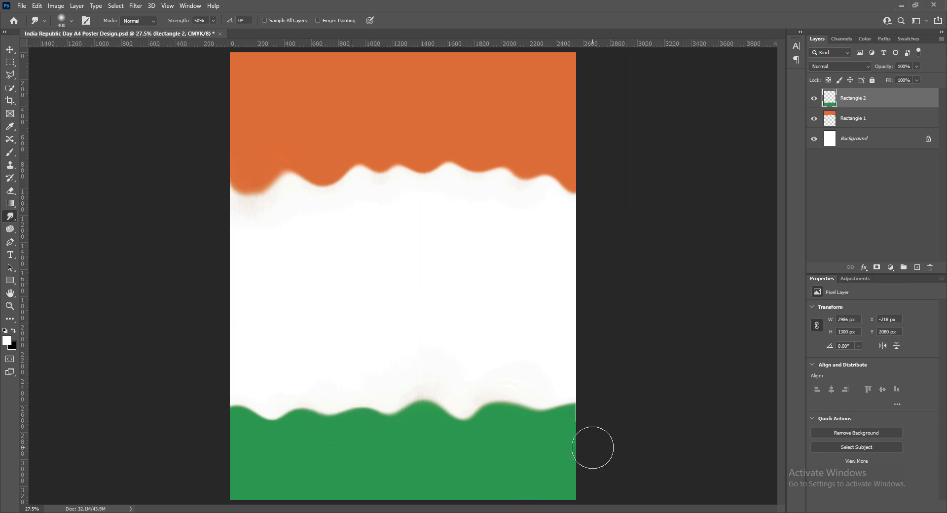
{"action": "key", "text": "bracketleft"}
Shift and scale the green shape to about 3008 px wide so it covers the page's full width.
{"action": "left_click", "coordinate": [11, 50]}
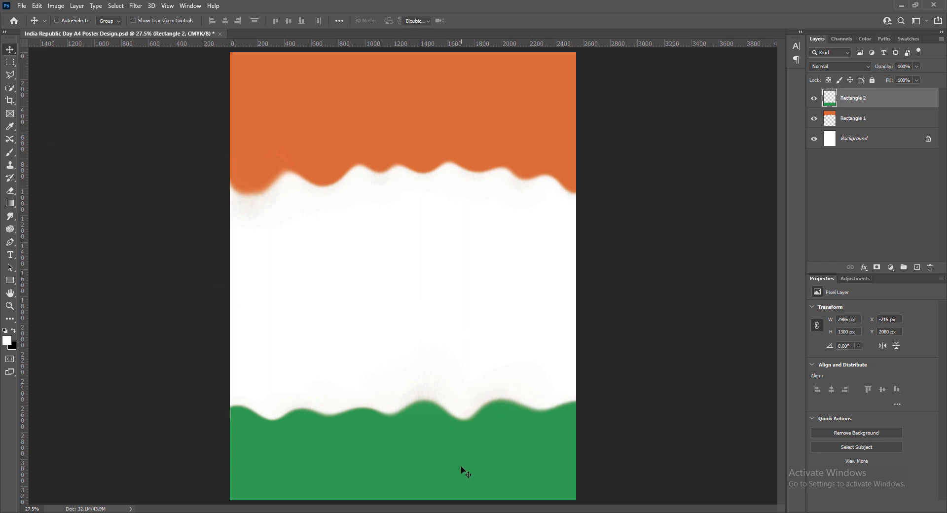
{"action": "key", "text": "ctrl+t"}
{"action": "left_click_drag", "start_coordinate": [199, 422], "coordinate": [196, 423]}
{"action": "key", "text": "Return"}
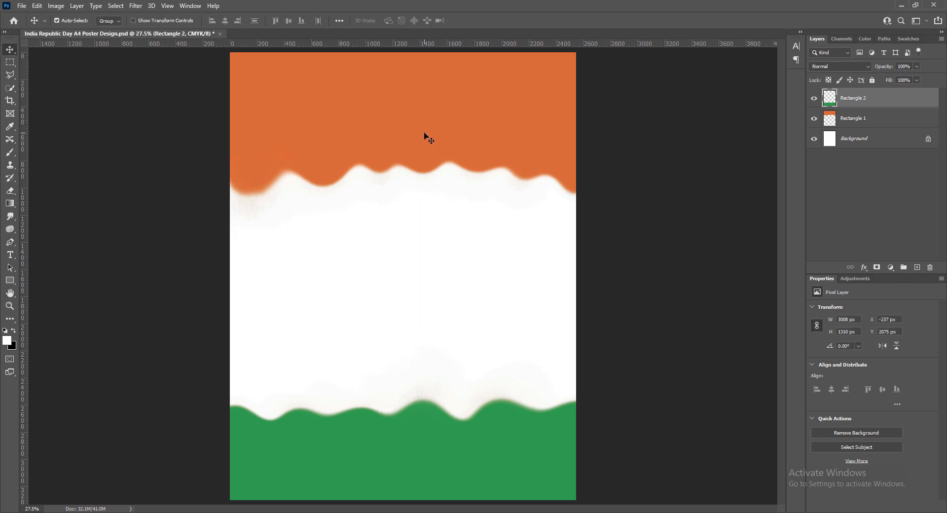
Raise the orange band to a vertical position of about -416 px so its wavy edge sits nearer the page top.
{"action": "left_click", "coordinate": [424, 138]}
{"action": "key", "text": "shift+Up"}
{"action": "key", "text": "shift+Up"}
{"action": "key", "text": "shift+Up"}
{"action": "key", "text": "shift+Up"}
{"action": "key", "text": "shift+Up"}
{"action": "key", "text": "shift+Up"}
{"action": "key", "text": "shift+Up"}
{"action": "key", "text": "shift+Up"}
{"action": "key", "text": "shift+Up"}
{"action": "key", "text": "shift+Up"}
{"action": "key", "text": "shift+Up"}
{"action": "key", "text": "shift+Up"}
{"action": "key", "text": "shift+Up"}
{"action": "key", "text": "shift+Up"}
{"action": "key", "text": "shift+Up"}
{"action": "key", "text": "shift+Up"}
{"action": "key", "text": "shift+Up"}
{"action": "key", "text": "shift+Up"}
{"action": "key", "text": "shift+Up"}
{"action": "key", "text": "shift+Up"}
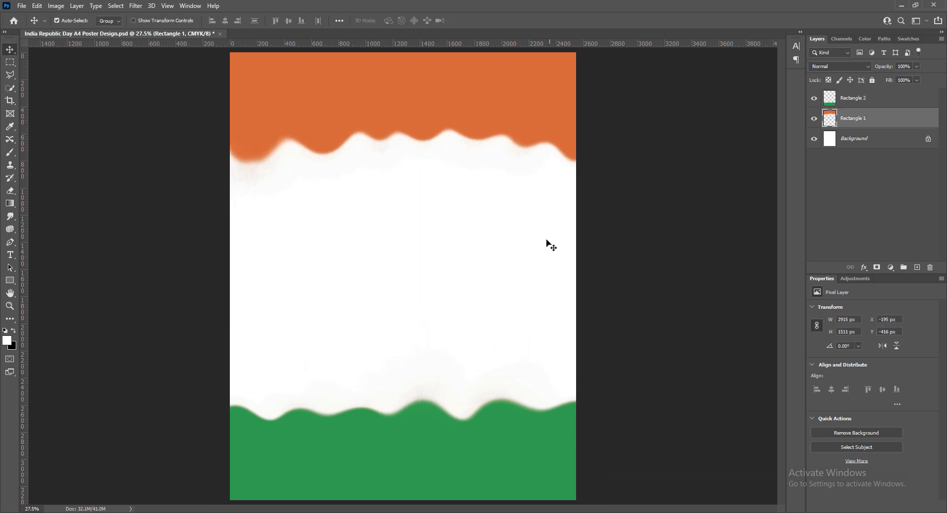
Lower the green band by about 130 px toward the page's bottom edge.
{"action": "left_click", "coordinate": [455, 460]}
{"action": "key", "text": "shift+Down"}
{"action": "key", "text": "shift+Down"}
{"action": "key", "text": "shift+Down"}
{"action": "key", "text": "shift+Down"}
{"action": "key", "text": "shift+Down"}
{"action": "key", "text": "shift+Down"}
{"action": "key", "text": "shift+Down"}
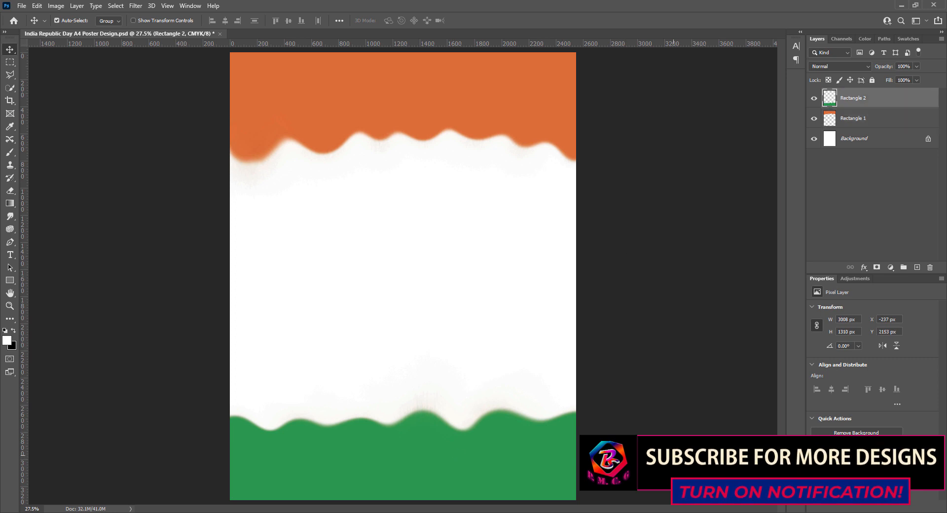
{"action": "key", "text": "shift+Down"}
{"action": "key", "text": "shift+Down"}
{"action": "key", "text": "shift+Down"}
{"action": "key", "text": "shift+Down"}
{"action": "key", "text": "Down"}
{"action": "key", "text": "Down"}
{"action": "key", "text": "shift+Down"}
{"action": "key", "text": "Down"}
{"action": "key", "text": "Down"}
{"action": "key", "text": "Down"}
{"action": "key", "text": "Down"}
{"action": "key", "text": "Down"}
Raise the orange band further, to a vertical position of about -524 px.
{"action": "left_click", "coordinate": [387, 100]}
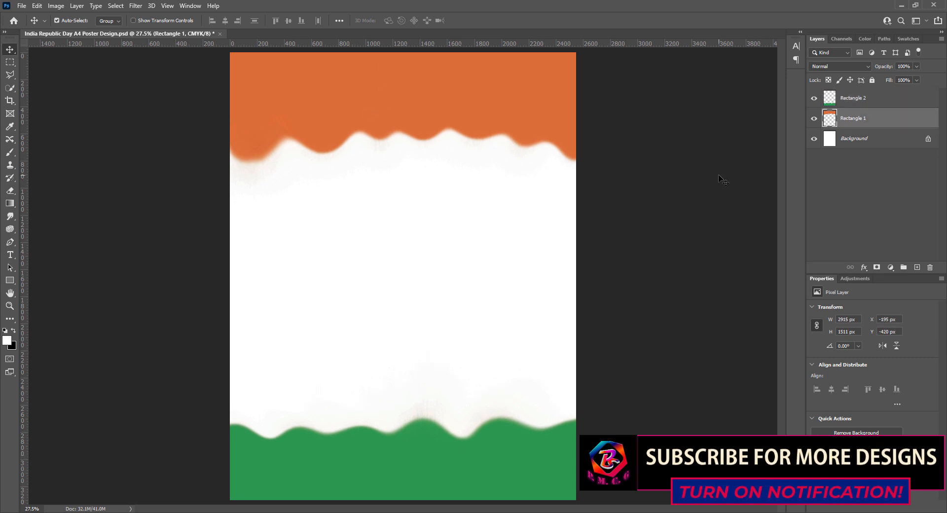
{"action": "key", "text": "shift+Up"}
{"action": "key", "text": "shift+Up"}
{"action": "key", "text": "shift+Up"}
{"action": "key", "text": "shift+Up"}
{"action": "key", "text": "shift+Up"}
{"action": "key", "text": "shift+Up"}
{"action": "key", "text": "shift+Up"}
{"action": "key", "text": "shift+Up"}
{"action": "key", "text": "shift+Up"}
{"action": "key", "text": "shift+Up"}
{"action": "key", "text": "shift+Up"}
{"action": "key", "text": "shift+Up"}
{"action": "key", "text": "shift+Down"}
{"action": "key", "text": "shift+Down"}
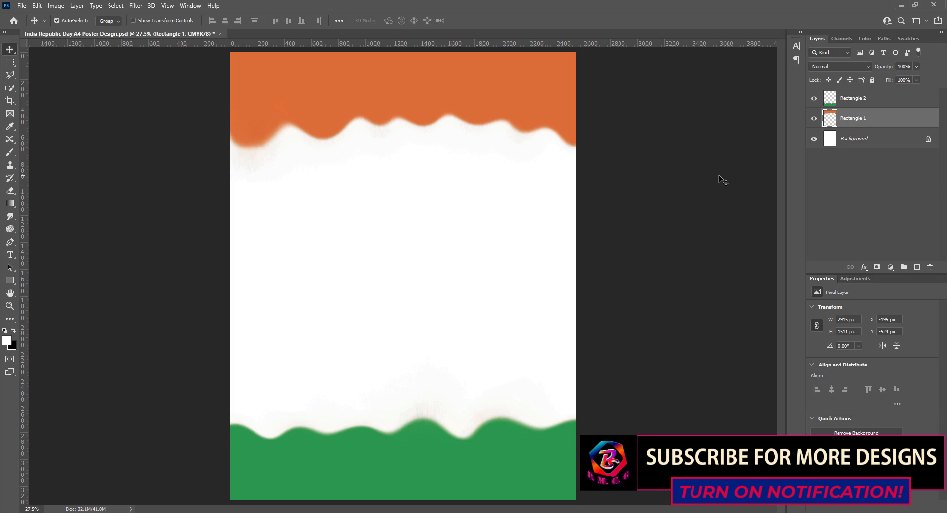
Nudge the green band down to a vertical position of about 2228 px.
{"action": "left_click", "coordinate": [525, 469]}
{"action": "key", "text": "shift+Down"}
{"action": "key", "text": "Down"}
{"action": "key", "text": "Down"}
{"action": "key", "text": "Down"}
{"action": "key", "text": "Down"}
{"action": "key", "text": "Down"}
{"action": "key", "text": "Down"}
{"action": "key", "text": "Down"}
{"action": "key", "text": "Down"}
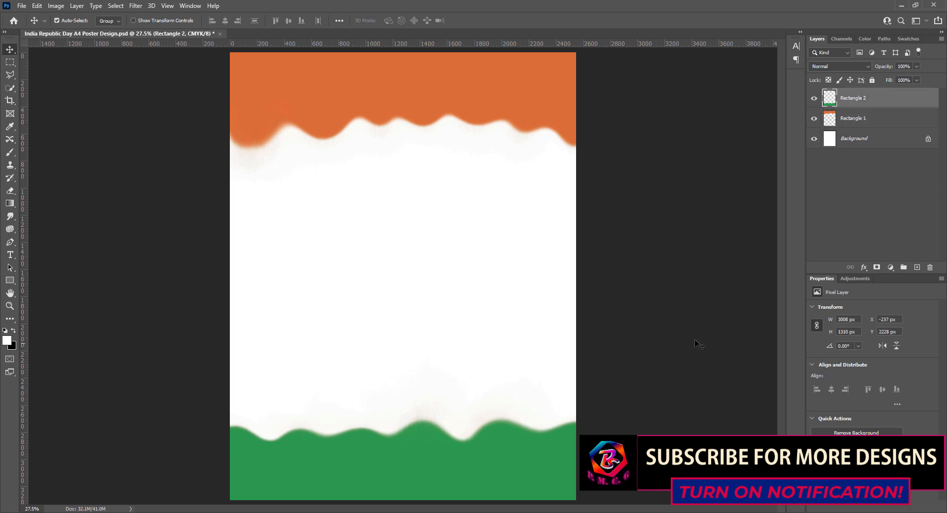
On a new layer directly above the background, draw an ellipse about 1269 px wide and 1858 px high in the page's lower middle.
{"action": "left_click", "coordinate": [441, 319]}
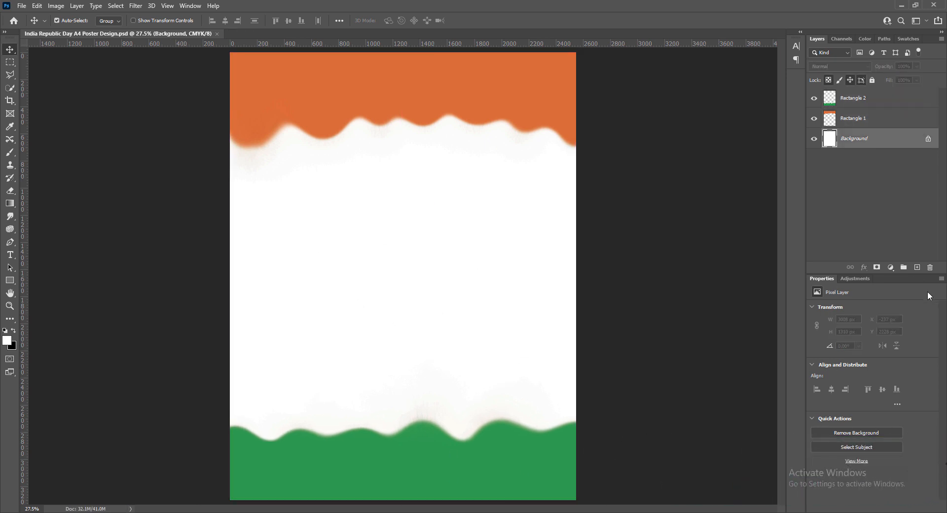
{"action": "left_click", "coordinate": [917, 266]}
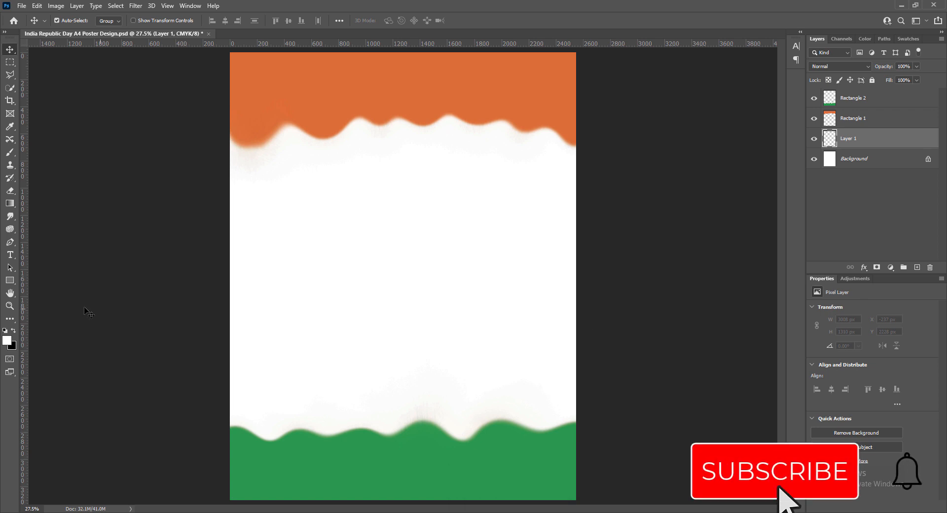
{"action": "left_click", "coordinate": [9, 280]}
{"action": "left_click", "coordinate": [46, 290]}
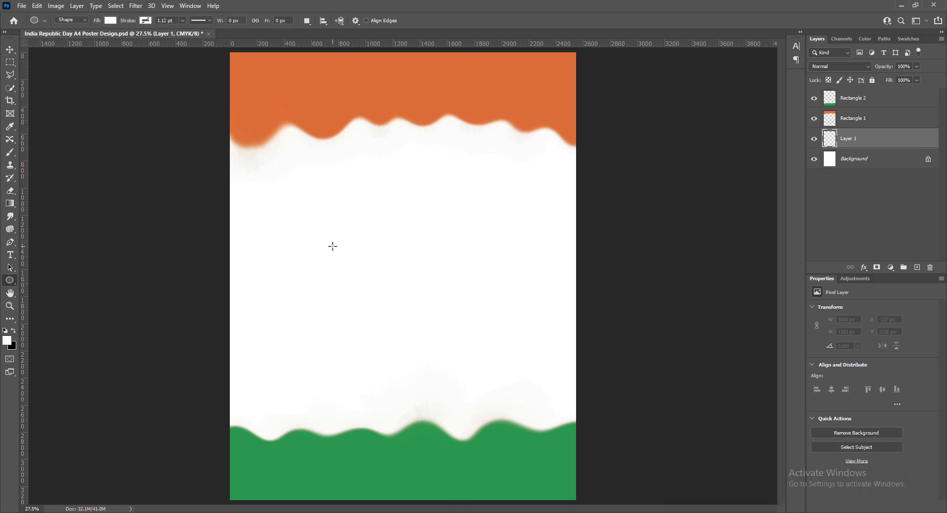
{"action": "left_click_drag", "start_coordinate": [332, 246], "coordinate": [504, 497]}
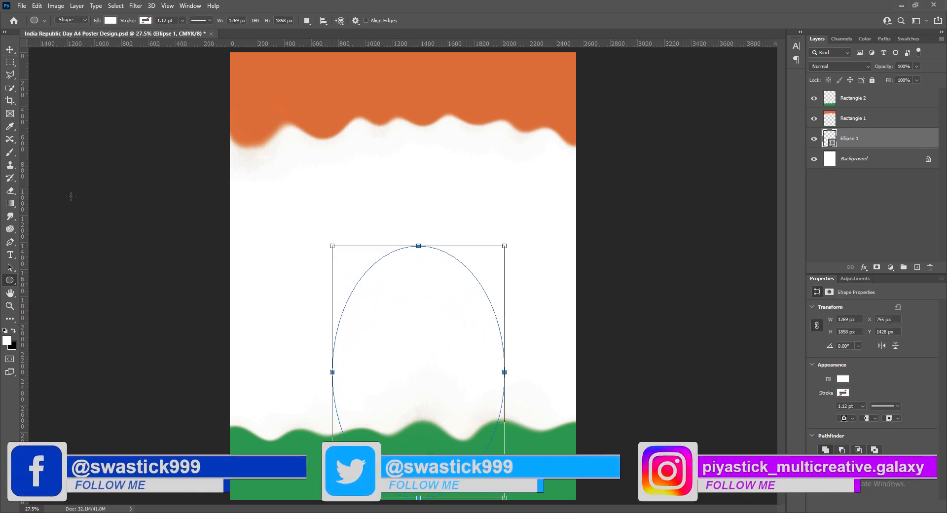
{"action": "left_click", "coordinate": [10, 50]}
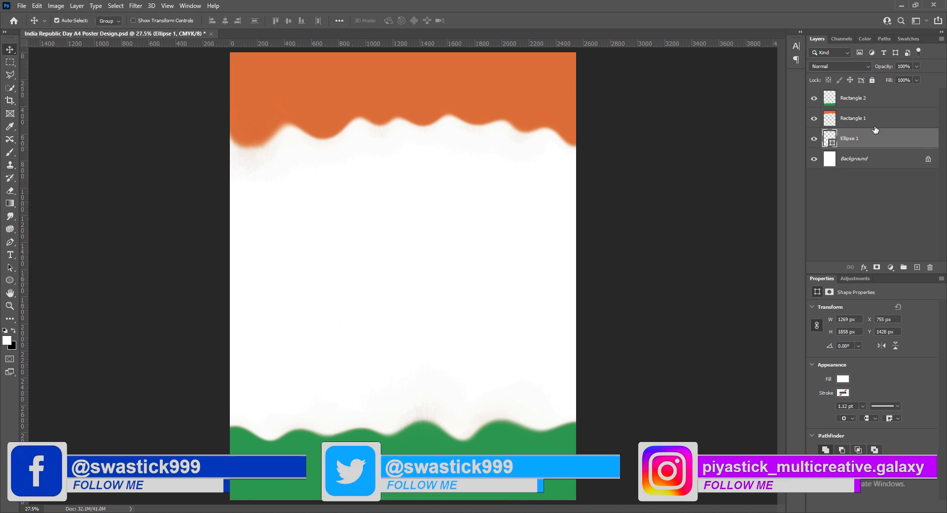
Fill the ellipse with dark green 02762f, a darker shade of the green sampled from the bottom band.
{"action": "double_click", "coordinate": [830, 137]}
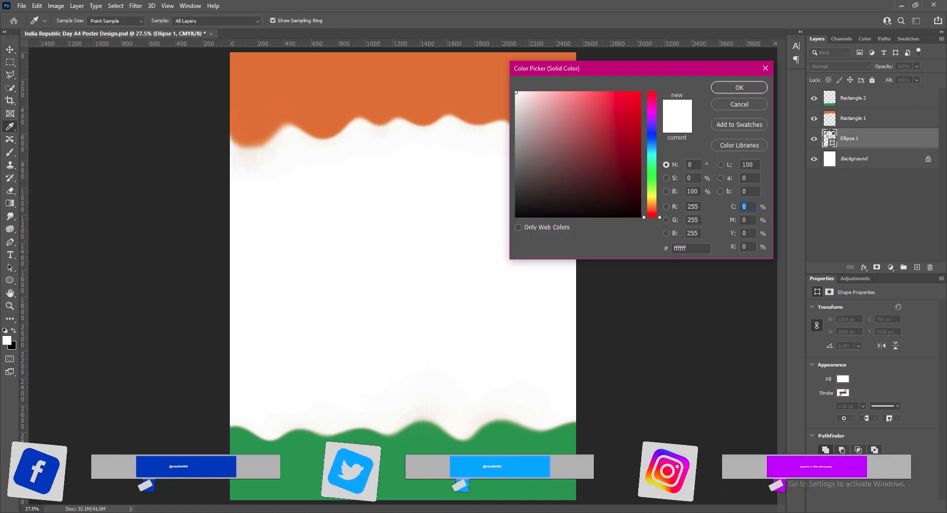
{"action": "left_click", "coordinate": [550, 447]}
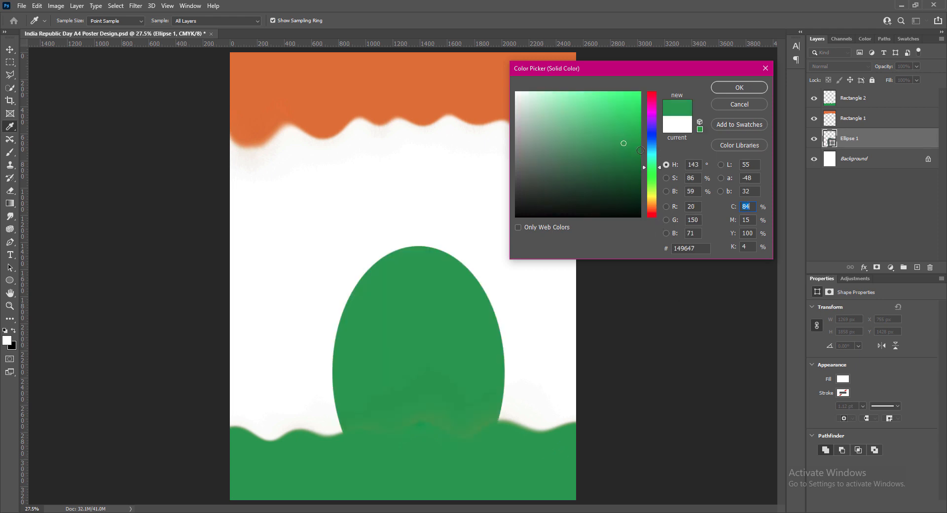
{"action": "left_click_drag", "start_coordinate": [640, 151], "coordinate": [639, 160]}
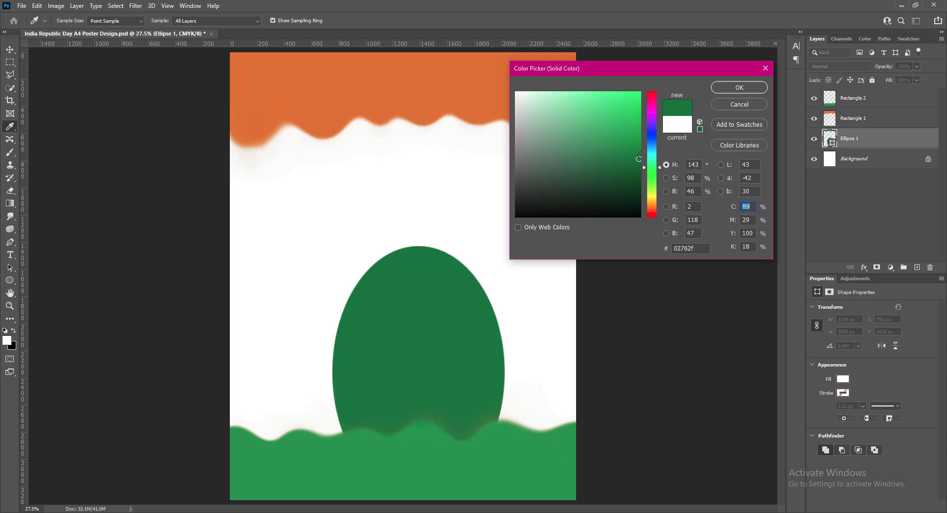
{"action": "left_click", "coordinate": [737, 87]}
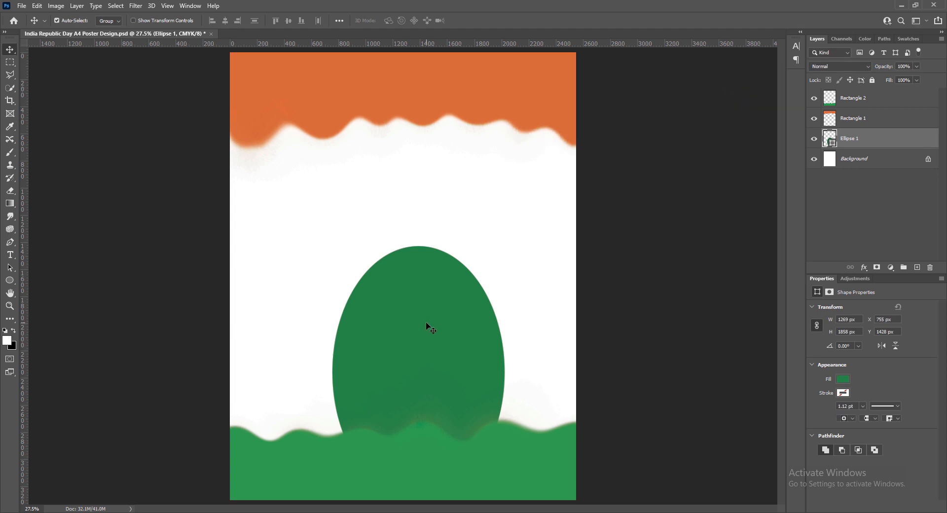
Enlarge the ellipse to about 246% width and 142% height, centred horizontally and extending past both page sides.
{"action": "key", "text": "ctrl+t"}
{"action": "left_click_drag", "start_coordinate": [332, 372], "coordinate": [275, 372]}
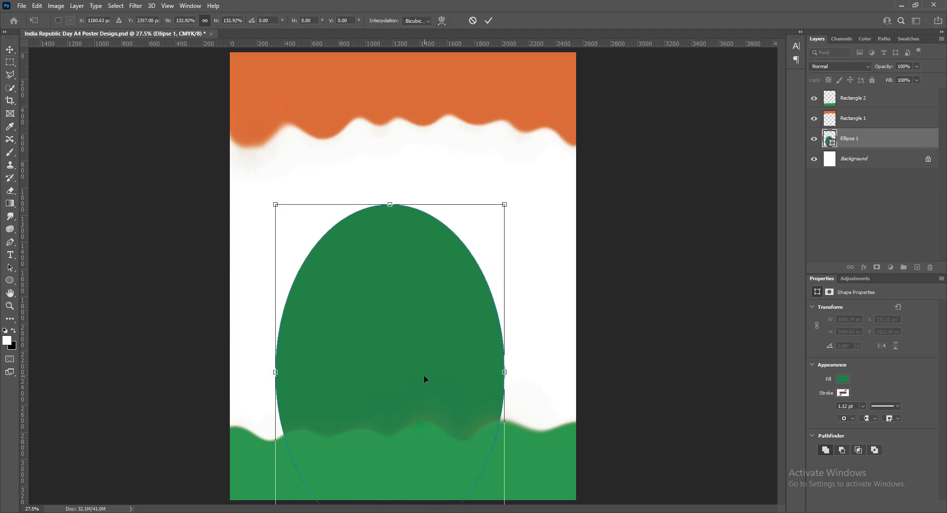
{"action": "left_click_drag", "start_coordinate": [504, 372], "coordinate": [575, 372]}
{"action": "left_click_drag", "start_coordinate": [276, 372], "coordinate": [190, 378]}
{"action": "left_click_drag", "start_coordinate": [385, 204], "coordinate": [385, 199]}
{"action": "left_click_drag", "start_coordinate": [576, 370], "coordinate": [615, 370]}
{"action": "left_click_drag", "start_coordinate": [431, 328], "coordinate": [431, 338]}
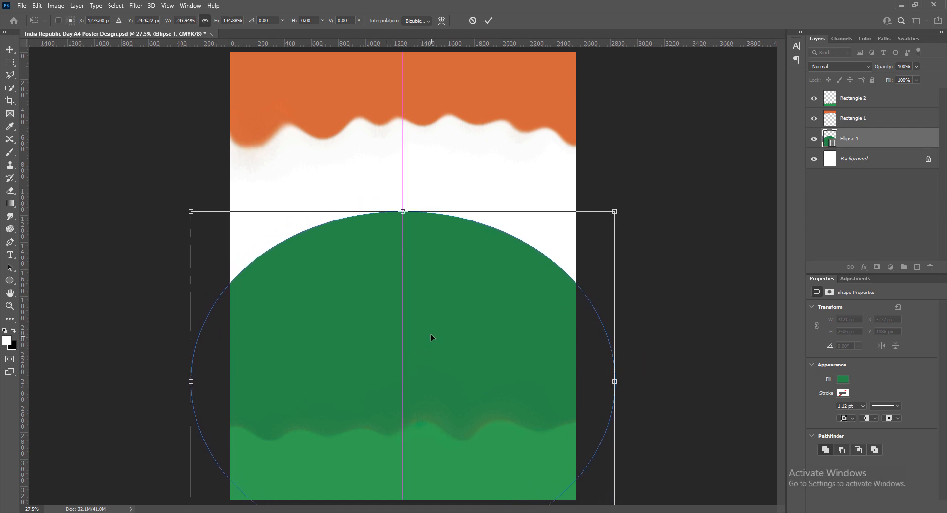
{"action": "left_click_drag", "start_coordinate": [403, 211], "coordinate": [404, 196]}
Skew the ellipse's upper corners inward and lower corners outward, and place the shape so its top sits below the orange band.
{"action": "right_click", "coordinate": [381, 279]}
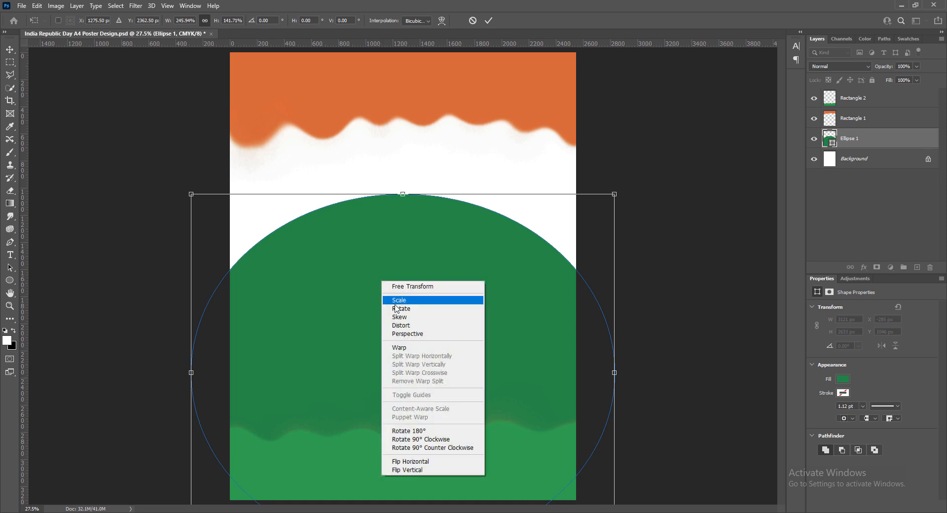
{"action": "left_click", "coordinate": [401, 316]}
{"action": "left_click_drag", "start_coordinate": [192, 196], "coordinate": [249, 194]}
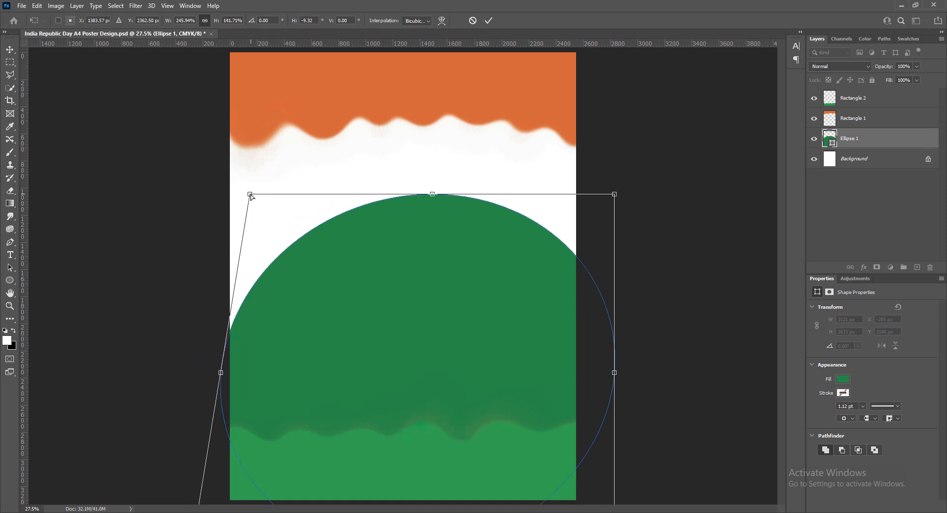
{"action": "left_click_drag", "start_coordinate": [613, 194], "coordinate": [528, 195]}
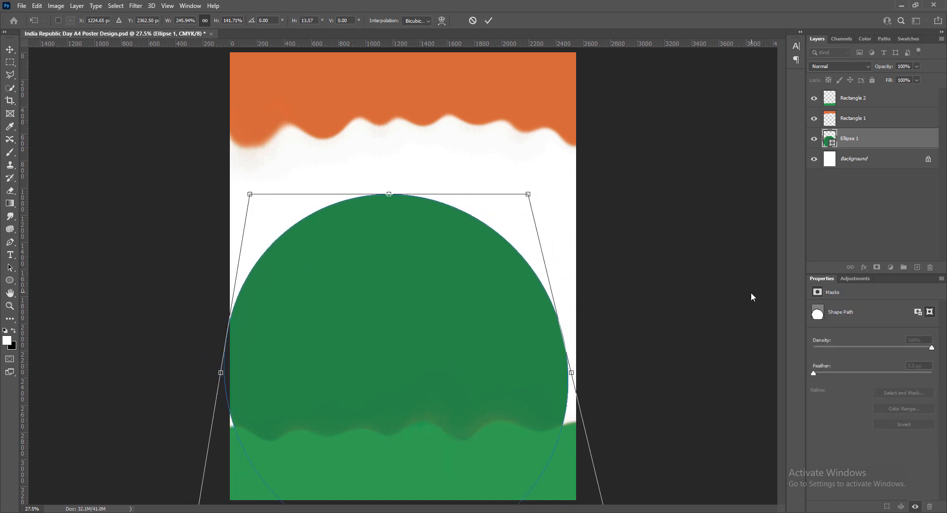
{"action": "left_click_drag", "start_coordinate": [253, 198], "coordinate": [302, 197]}
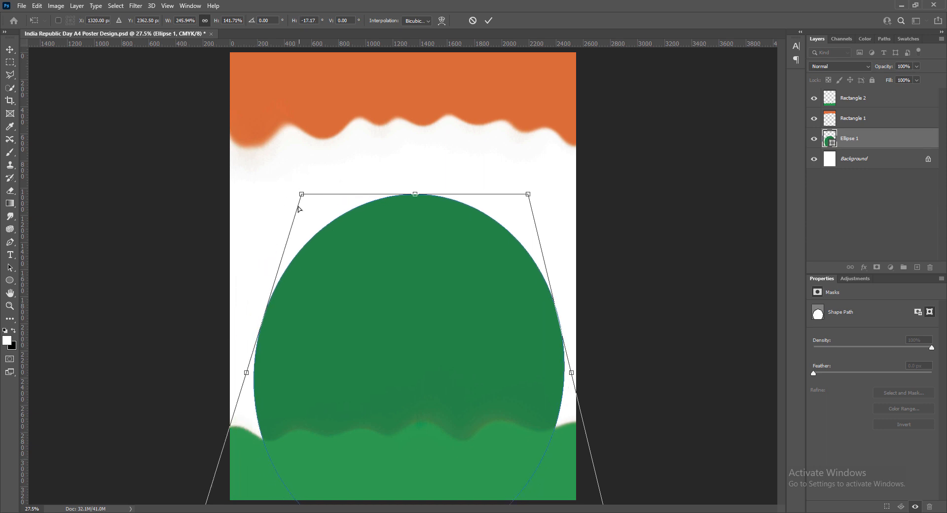
{"action": "left_click_drag", "start_coordinate": [406, 384], "coordinate": [398, 311]}
{"action": "left_click_drag", "start_coordinate": [186, 478], "coordinate": [70, 478]}
{"action": "left_click_drag", "start_coordinate": [608, 479], "coordinate": [753, 478]}
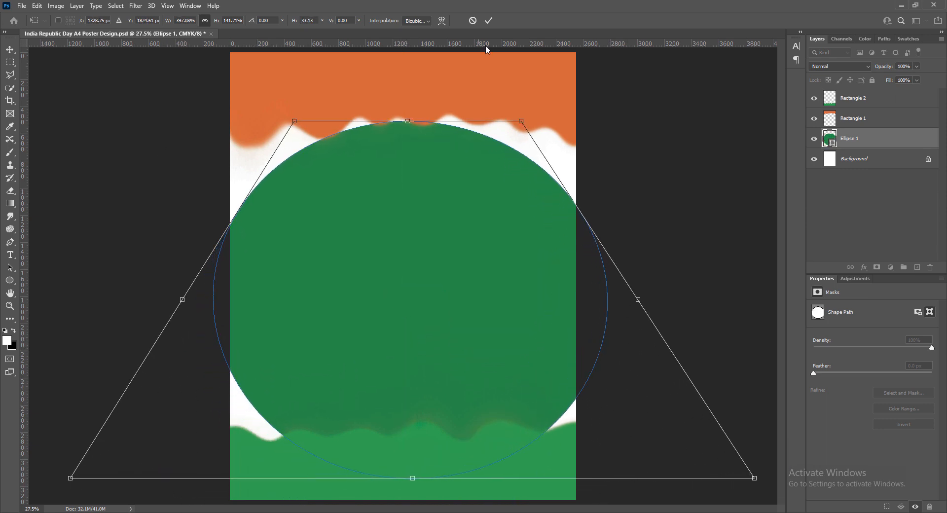
{"action": "left_click", "coordinate": [488, 21]}
{"action": "left_click_drag", "start_coordinate": [454, 247], "coordinate": [438, 276]}
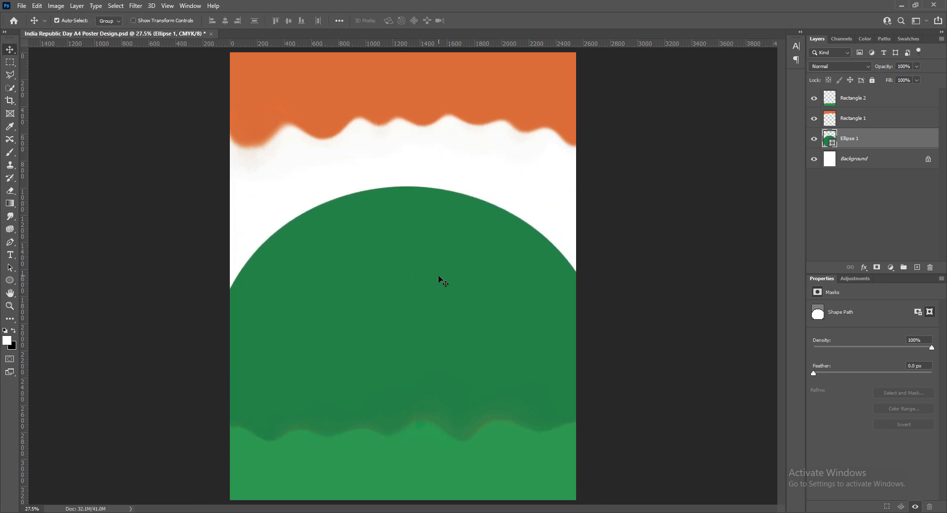
Distort the ellipse by pulling its two upper corners inward, the one on the right much further.
{"action": "key", "text": "ctrl+t"}
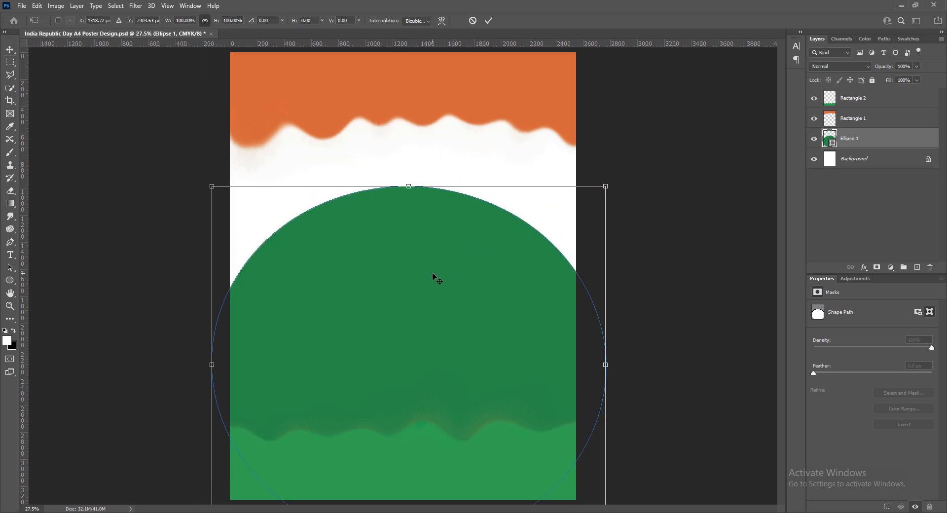
{"action": "right_click", "coordinate": [433, 275]}
{"action": "left_click", "coordinate": [417, 305]}
{"action": "mouse_move", "coordinate": [212, 186]}
{"action": "left_mouse_down"}
{"action": "mouse_move", "coordinate": [237, 188]}
{"action": "mouse_move", "coordinate": [224, 185]}
{"action": "left_mouse_up"}
{"action": "left_click_drag", "start_coordinate": [605, 186], "coordinate": [562, 183]}
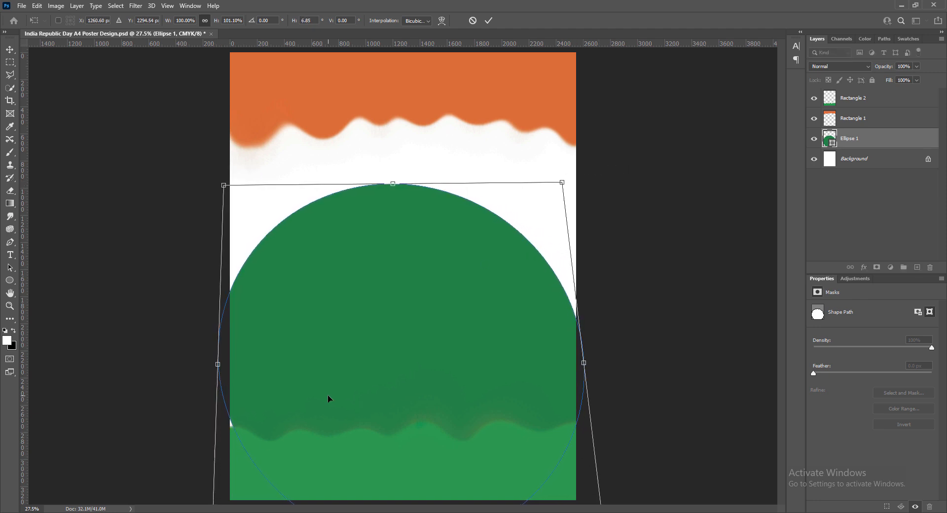
{"action": "left_click", "coordinate": [489, 20]}
Widen the green ellipse to about 101.6%, rotate it slightly and lower it to leave a taller white gap beneath the orange band.
{"action": "key", "text": "ctrl+t"}
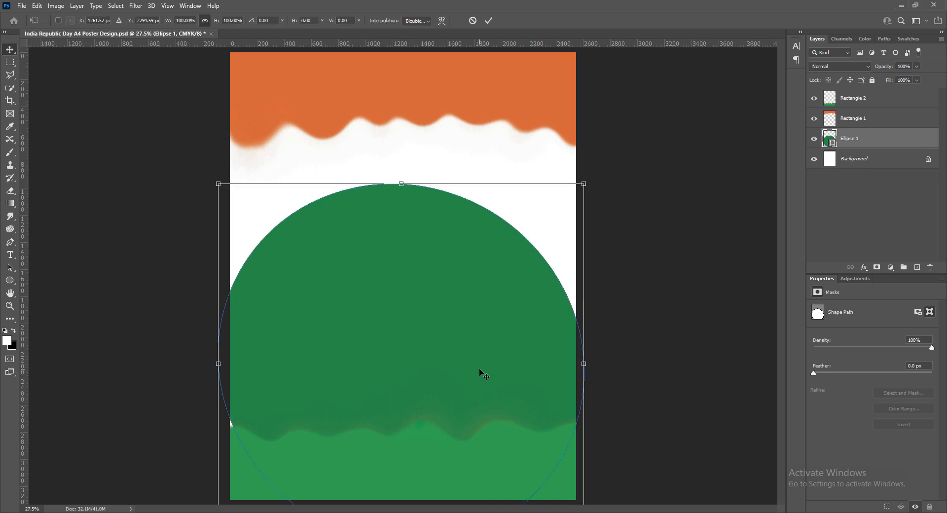
{"action": "left_click_drag", "start_coordinate": [215, 365], "coordinate": [211, 365]}
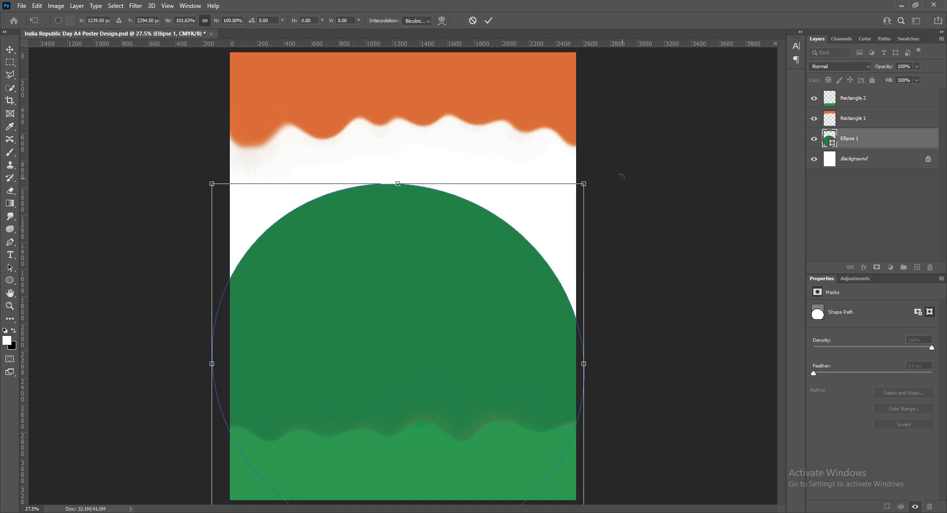
{"action": "left_click_drag", "start_coordinate": [621, 173], "coordinate": [647, 167]}
{"action": "left_click_drag", "start_coordinate": [418, 320], "coordinate": [424, 346]}
{"action": "left_click_drag", "start_coordinate": [424, 300], "coordinate": [423, 325]}
{"action": "left_click_drag", "start_coordinate": [606, 245], "coordinate": [608, 236]}
{"action": "left_click_drag", "start_coordinate": [619, 413], "coordinate": [625, 410]}
{"action": "left_click_drag", "start_coordinate": [450, 363], "coordinate": [452, 362]}
{"action": "key", "text": "Return"}
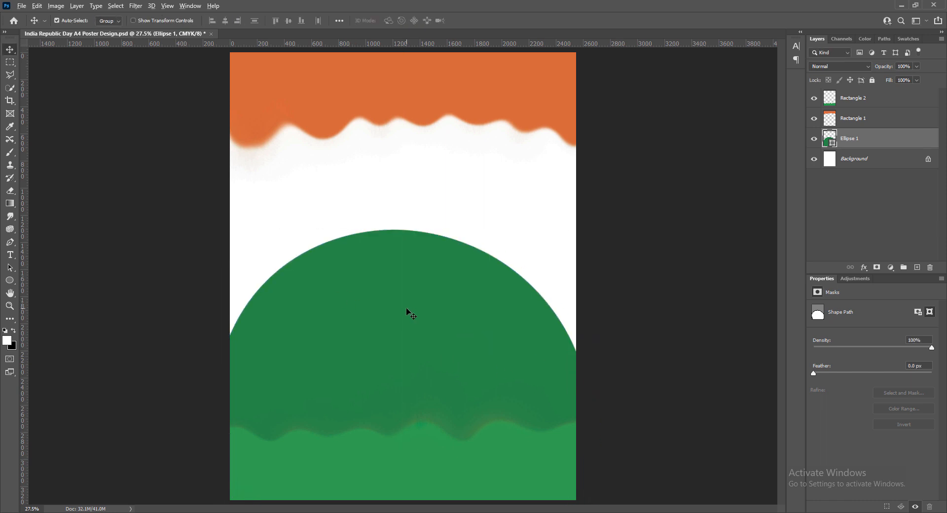
Duplicate the green ellipse slightly higher, place the copy beneath it in the layer order and fill it with white.
{"action": "left_click_drag", "start_coordinate": [407, 310], "coordinate": [405, 286]}
{"action": "left_click_drag", "start_coordinate": [839, 143], "coordinate": [866, 175]}
{"action": "double_click", "coordinate": [830, 160]}
{"action": "left_click", "coordinate": [467, 147]}
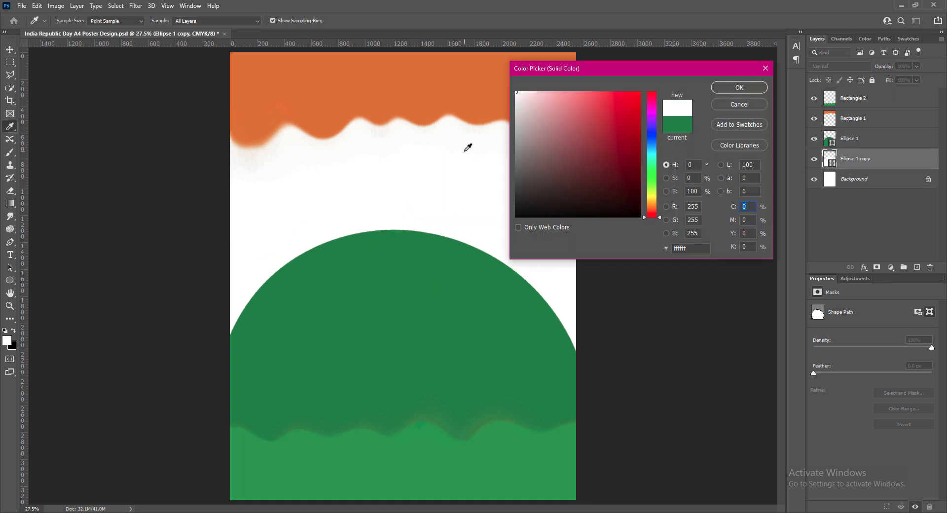
{"action": "left_click", "coordinate": [737, 88]}
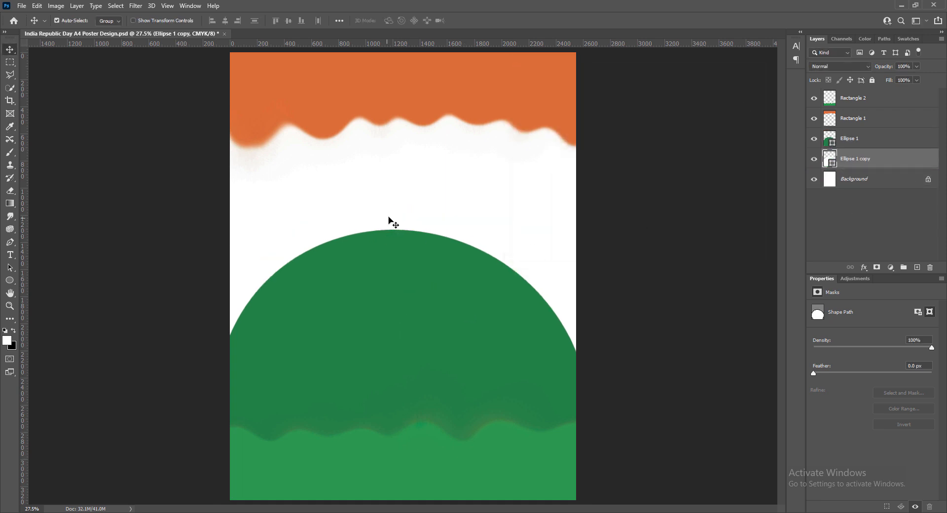
Duplicate the white ellipse higher up, move the copy beneath it in the layer order and fill it with the orange band's colour.
{"action": "left_click_drag", "start_coordinate": [395, 224], "coordinate": [389, 199]}
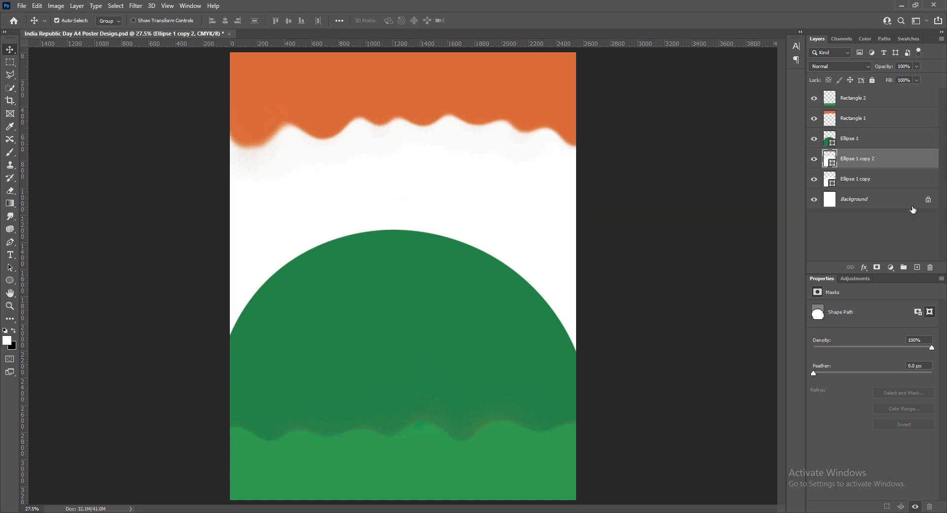
{"action": "left_click_drag", "start_coordinate": [830, 163], "coordinate": [831, 188]}
{"action": "double_click", "coordinate": [829, 180]}
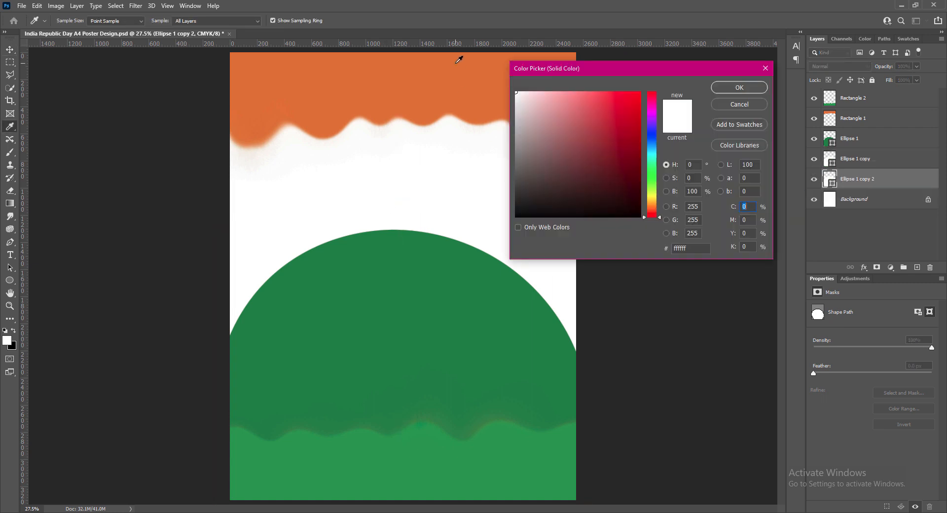
{"action": "left_click", "coordinate": [449, 76]}
{"action": "left_click", "coordinate": [742, 90]}
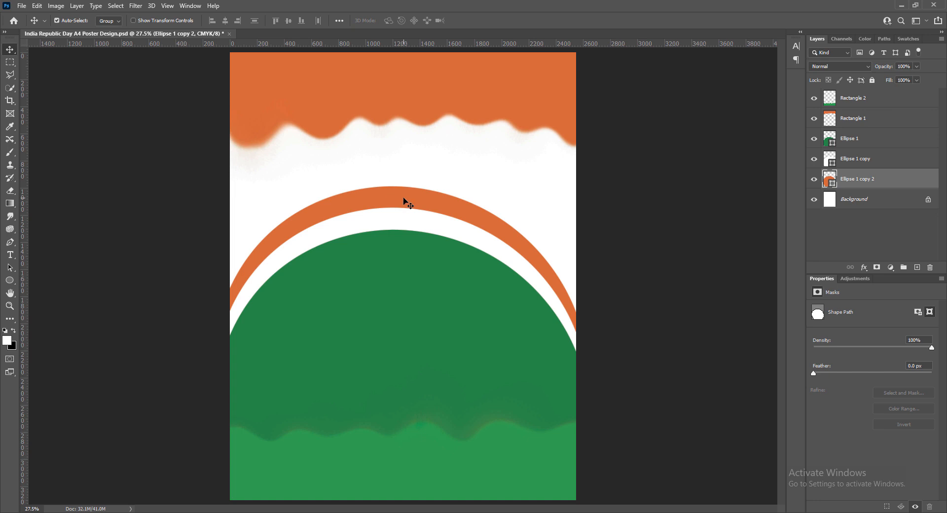
{"action": "left_click_drag", "start_coordinate": [399, 199], "coordinate": [395, 192]}
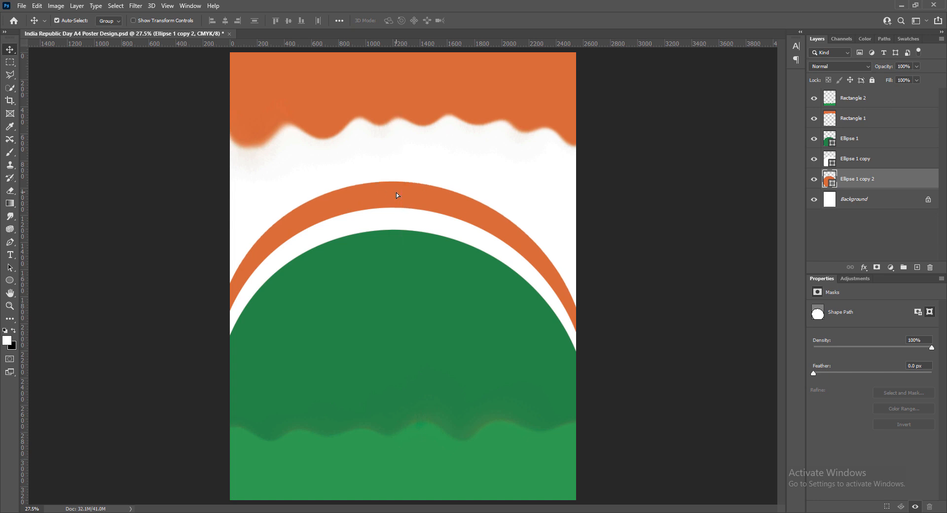
Reshape the white ellipse by pulling both upper corners inward so its arch tapers to meet the green dome at the page edges.
{"action": "left_click", "coordinate": [383, 223]}
{"action": "left_click_drag", "start_coordinate": [383, 223], "coordinate": [390, 223]}
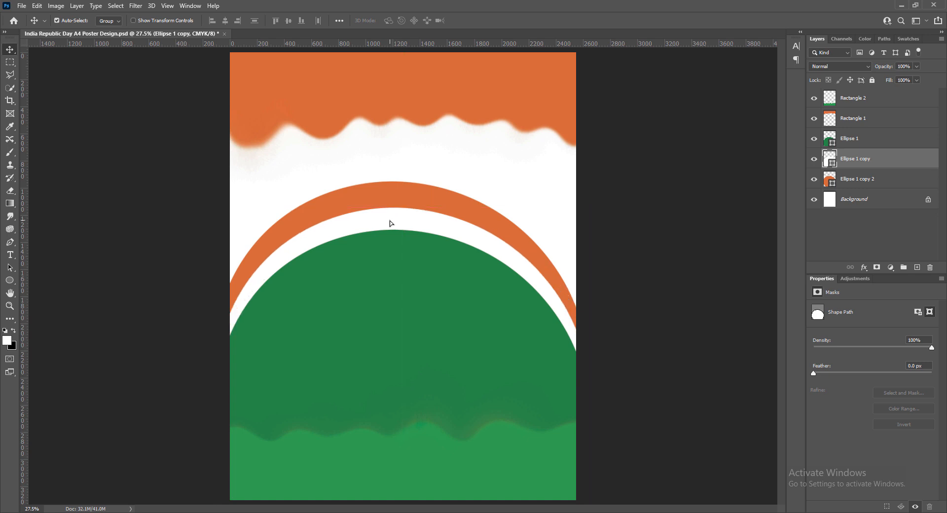
{"action": "key", "text": "ctrl+t"}
{"action": "right_click", "coordinate": [390, 222]}
{"action": "left_click", "coordinate": [384, 266]}
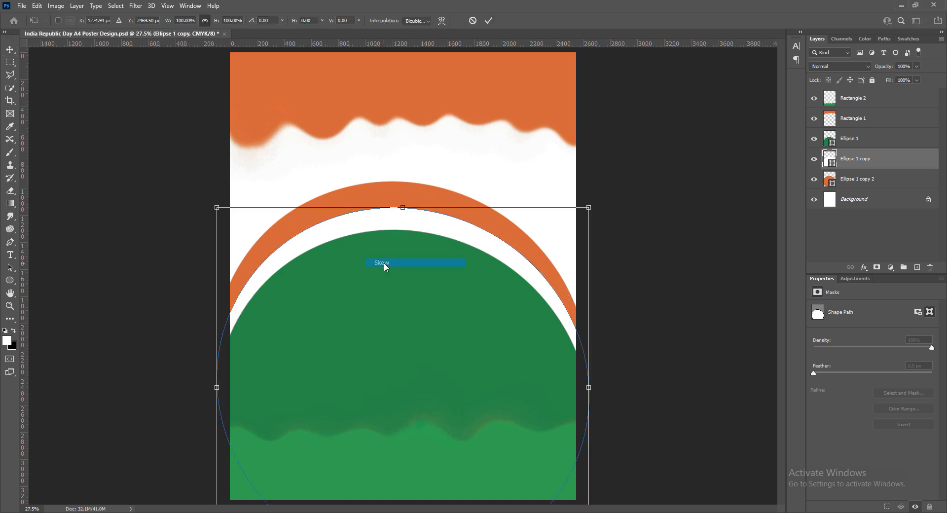
{"action": "left_click_drag", "start_coordinate": [217, 209], "coordinate": [230, 208]}
{"action": "left_click_drag", "start_coordinate": [588, 207], "coordinate": [573, 208]}
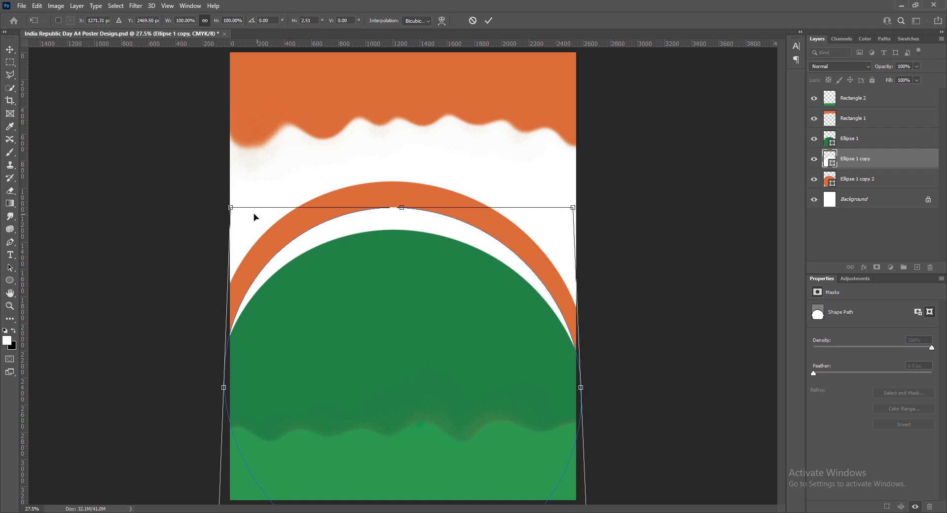
{"action": "left_click_drag", "start_coordinate": [231, 208], "coordinate": [233, 209]}
{"action": "left_click_drag", "start_coordinate": [573, 207], "coordinate": [572, 206]}
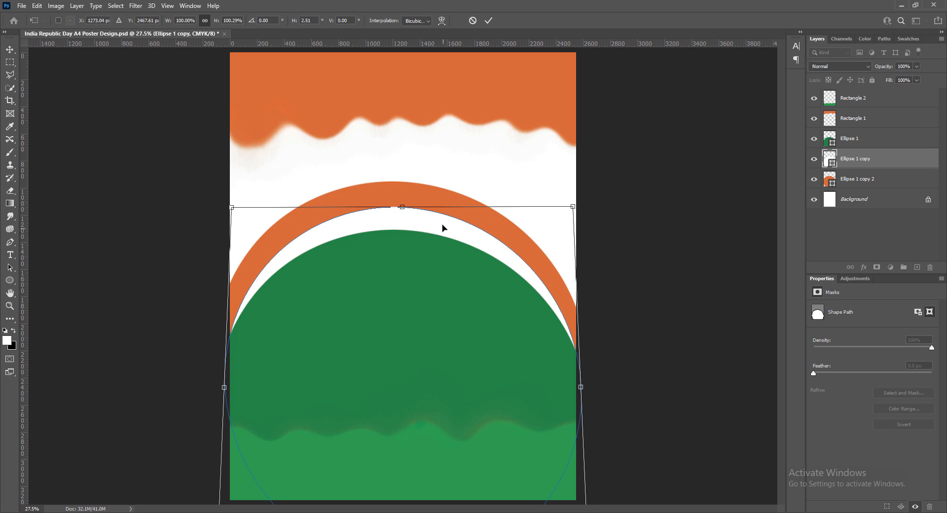
{"action": "left_click", "coordinate": [488, 20]}
Reshape the orange ellipse by pulling its upper corners inward and up so its arch tapers to points at both page edges.
{"action": "left_click", "coordinate": [391, 197]}
{"action": "left_click_drag", "start_coordinate": [389, 193], "coordinate": [391, 198]}
{"action": "key", "text": "ctrl+t"}
{"action": "right_click", "coordinate": [392, 198]}
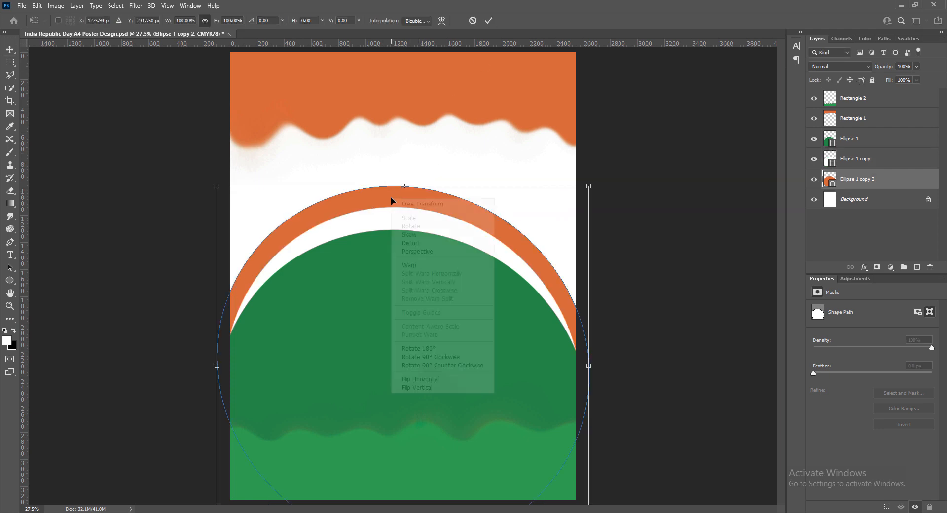
{"action": "left_click", "coordinate": [409, 224]}
{"action": "left_click_drag", "start_coordinate": [217, 187], "coordinate": [239, 171]}
{"action": "left_click_drag", "start_coordinate": [589, 186], "coordinate": [570, 178]}
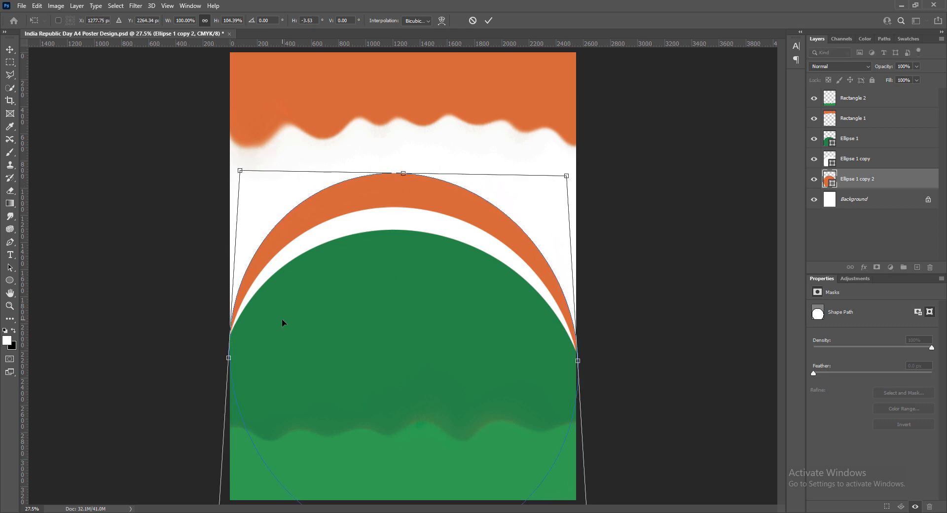
{"action": "left_click_drag", "start_coordinate": [241, 171], "coordinate": [240, 176]}
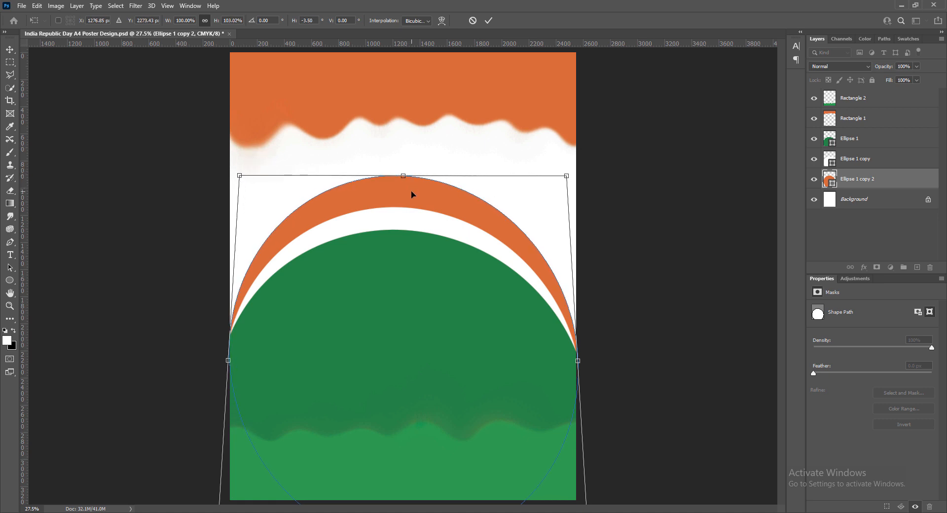
{"action": "left_click_drag", "start_coordinate": [403, 180], "coordinate": [403, 183]}
{"action": "left_click", "coordinate": [488, 20]}
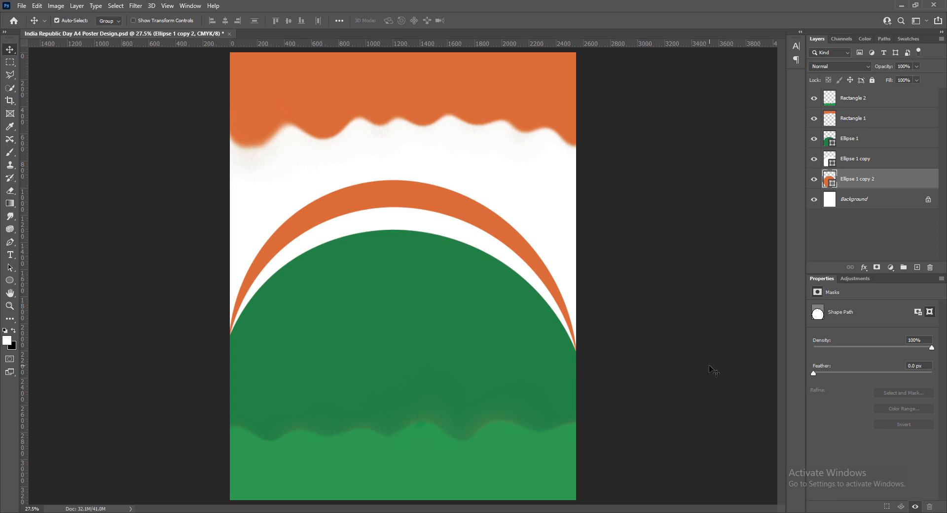
Duplicate the green ellipse slightly lower and fill the copy with white, leaving a green arch.
{"action": "left_click", "coordinate": [420, 274]}
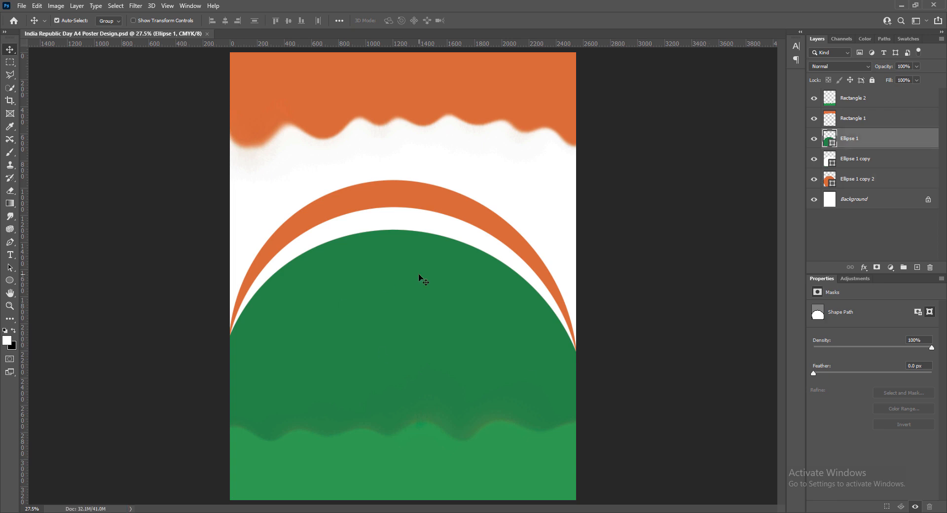
{"action": "left_click_drag", "start_coordinate": [418, 273], "coordinate": [413, 298]}
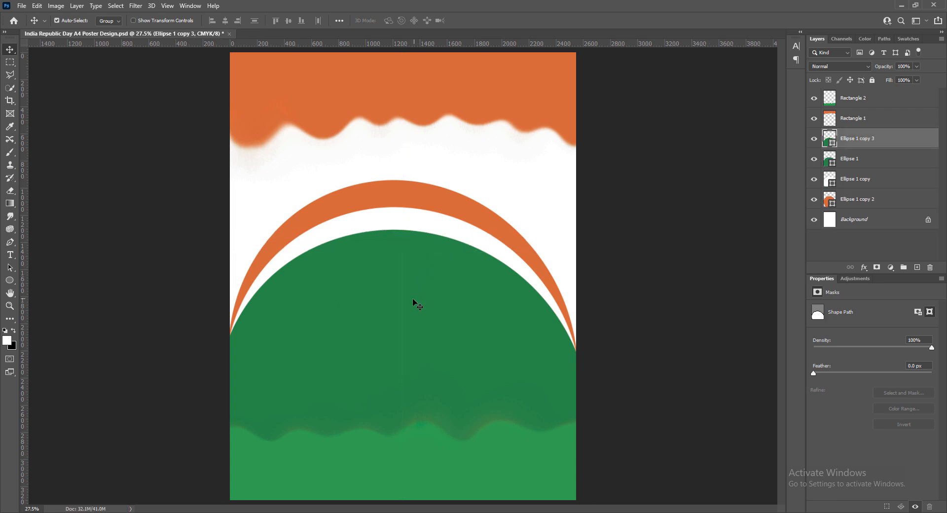
{"action": "double_click", "coordinate": [827, 144]}
{"action": "left_click", "coordinate": [524, 106]}
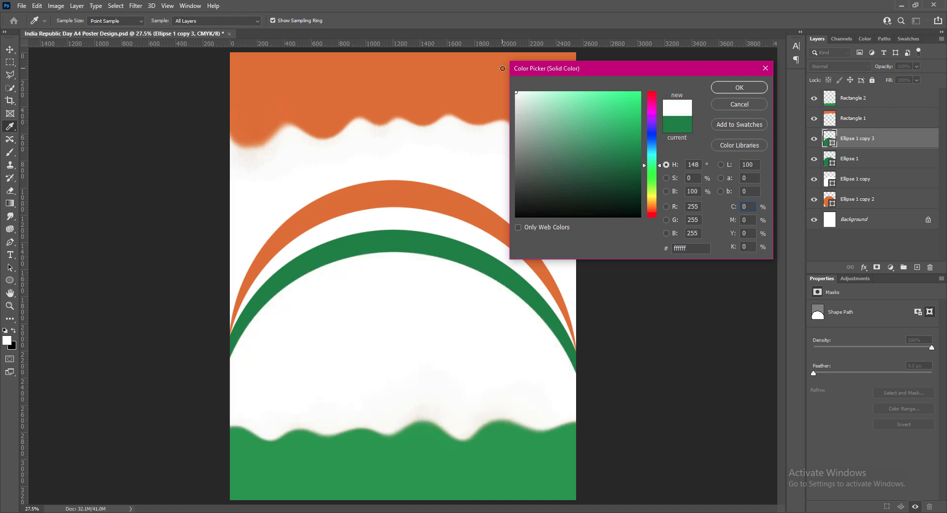
{"action": "left_click", "coordinate": [735, 88]}
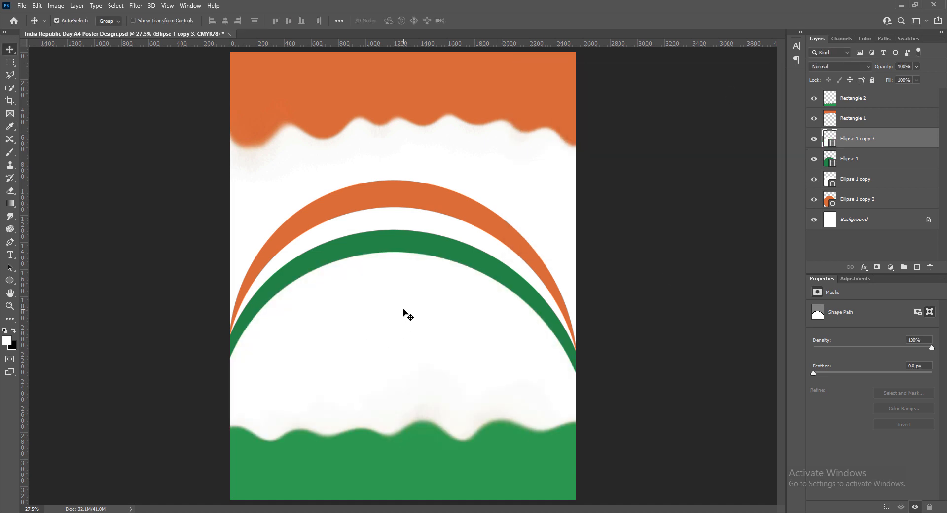
Nudge the white inner ellipse up slightly to thin the green arch, and save the document.
{"action": "left_click_drag", "start_coordinate": [411, 322], "coordinate": [411, 318]}
{"action": "key", "text": "Up"}
{"action": "key", "text": "Up"}
{"action": "key", "text": "Up"}
{"action": "key", "text": "Up"}
{"action": "key", "text": "Up"}
{"action": "key", "text": "Up"}
{"action": "key", "text": "Up"}
{"action": "key", "text": "Up"}
{"action": "key", "text": "Up"}
{"action": "key", "text": "Up"}
{"action": "key", "text": "Up"}
{"action": "key", "text": "Up"}
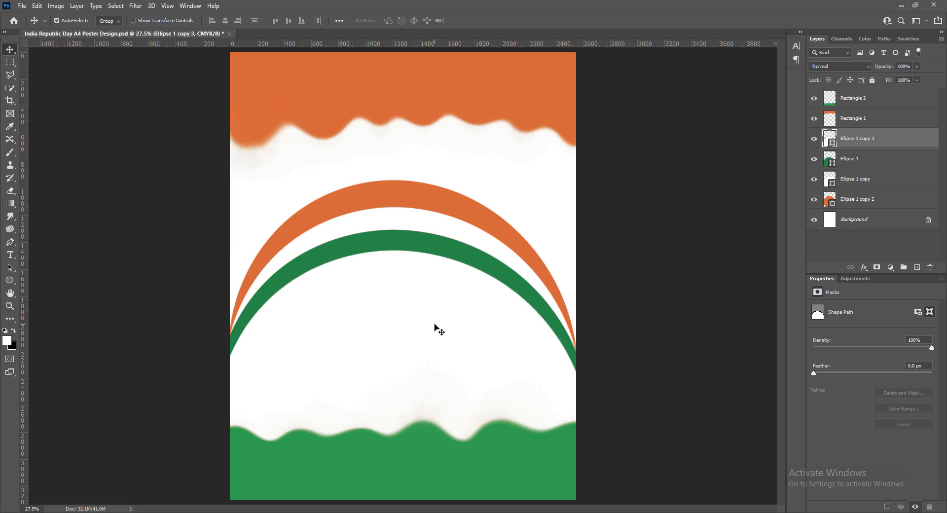
{"action": "key", "text": "ctrl+s"}
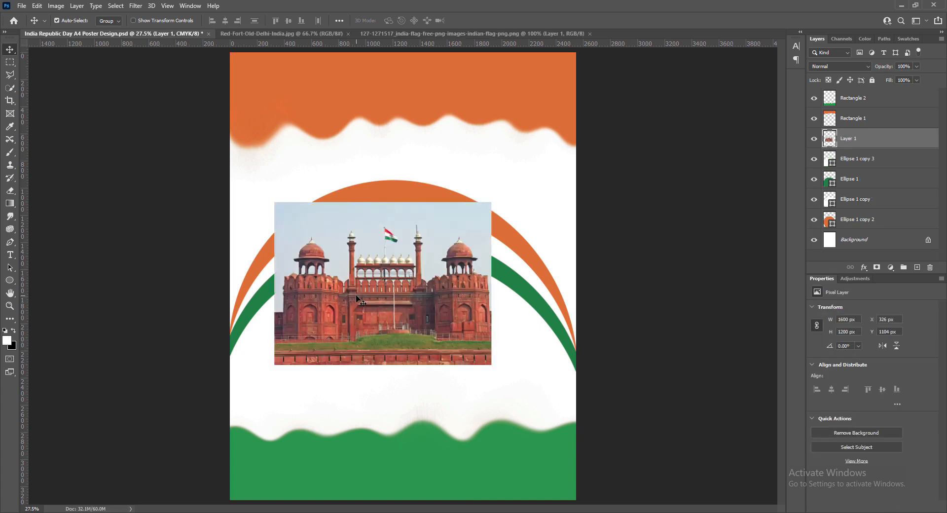
Scale the Red Fort photo proportionally to about 2674 × 2005 px and position it across the full page width behind the green band.
{"action": "key", "text": "ctrl+t"}
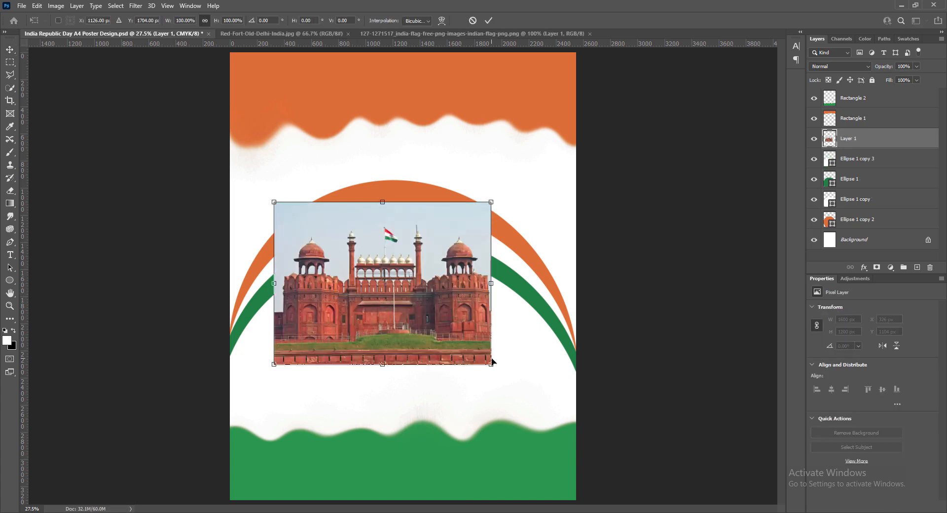
{"action": "left_click_drag", "start_coordinate": [491, 365], "coordinate": [594, 458]}
{"action": "left_click_drag", "start_coordinate": [286, 444], "coordinate": [219, 481]}
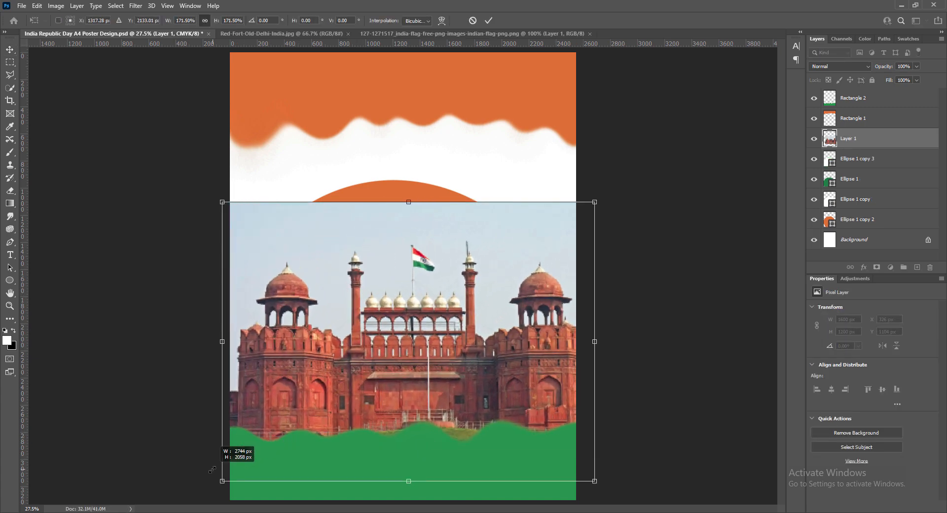
{"action": "left_click_drag", "start_coordinate": [441, 375], "coordinate": [434, 375]}
{"action": "left_click_drag", "start_coordinate": [588, 483], "coordinate": [575, 473]}
{"action": "key", "text": "Return"}
Adjust the Red Fort photo's Brightness/Contrast with brightness 0 and contrast 81.
{"action": "left_click", "coordinate": [56, 6]}
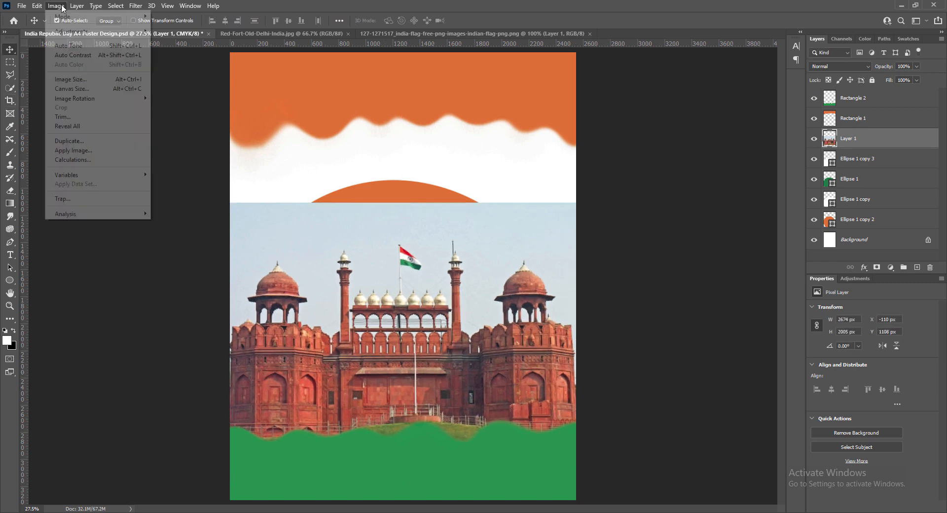
{"action": "mouse_move", "coordinate": [111, 32]}
{"action": "left_click", "coordinate": [173, 31]}
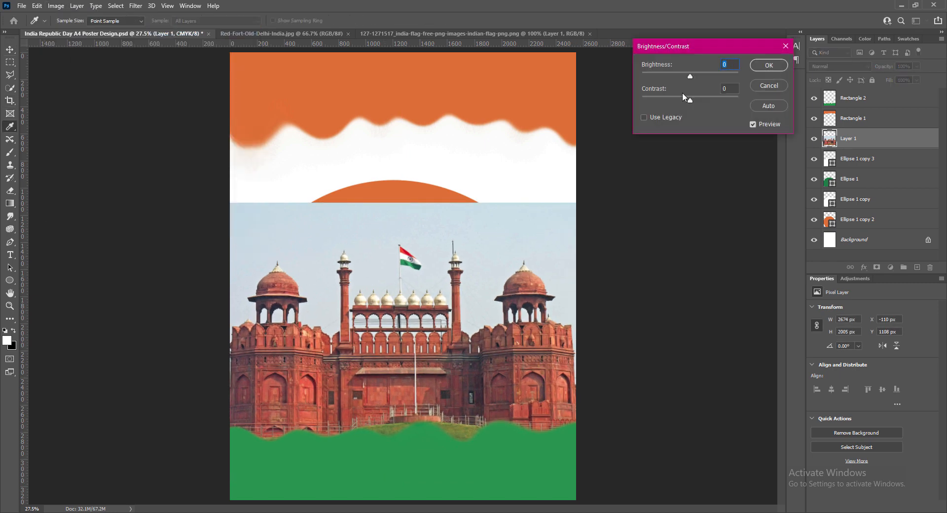
{"action": "left_click_drag", "start_coordinate": [690, 99], "coordinate": [729, 100]}
{"action": "left_click", "coordinate": [731, 89]}
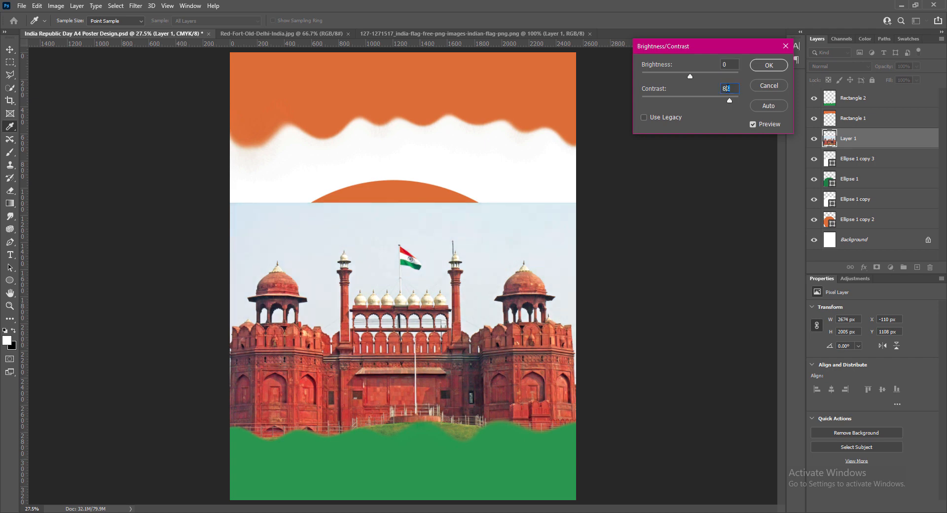
{"action": "key", "text": "shift+Tab"}
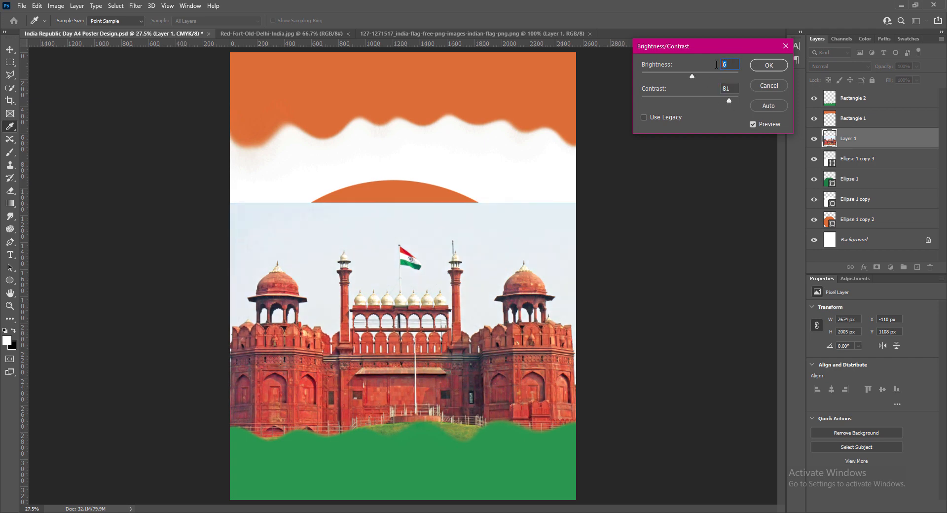
{"action": "type", "text": "0"}
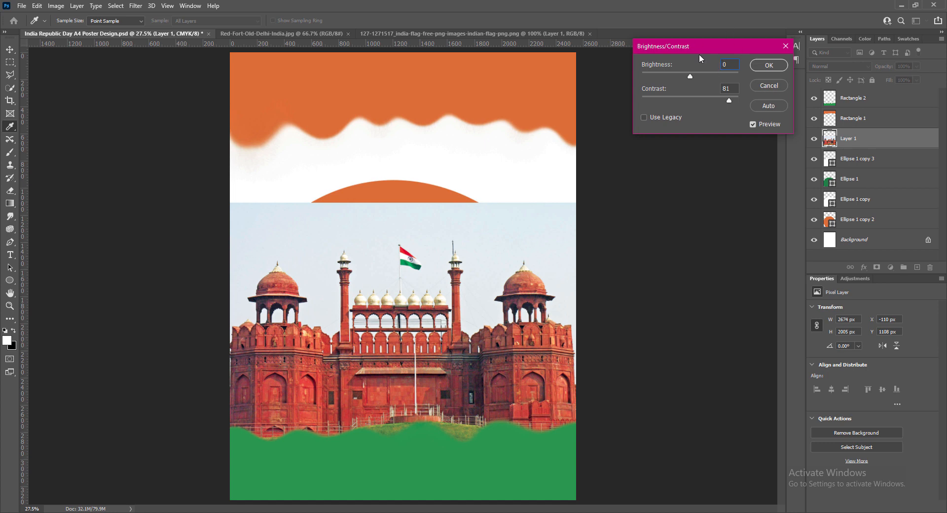
{"action": "left_click", "coordinate": [768, 66]}
Shift the Red Fort photo toward a pinker red with a Color Balance adjustment.
{"action": "key", "text": "v"}
{"action": "left_click", "coordinate": [56, 5]}
{"action": "mouse_move", "coordinate": [118, 35]}
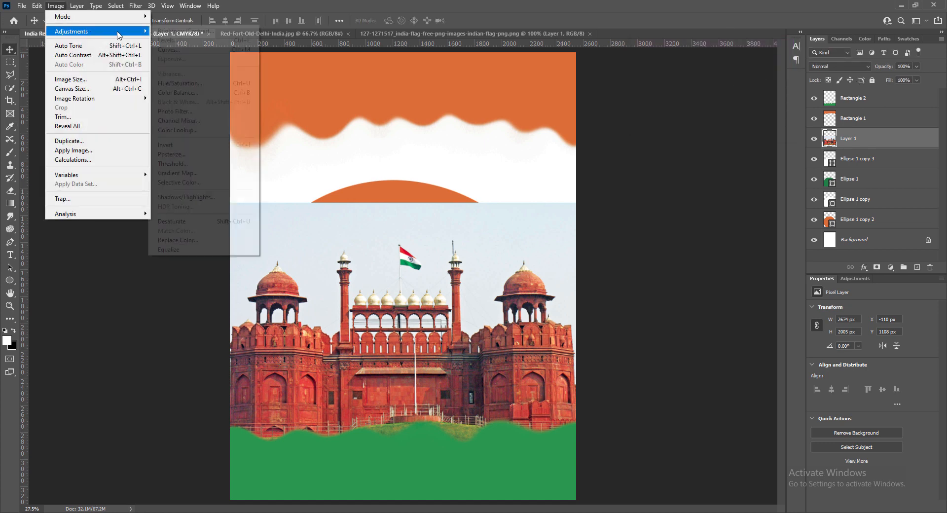
{"action": "left_click", "coordinate": [177, 92]}
{"action": "left_click_drag", "start_coordinate": [666, 138], "coordinate": [693, 162]}
{"action": "left_click", "coordinate": [769, 117]}
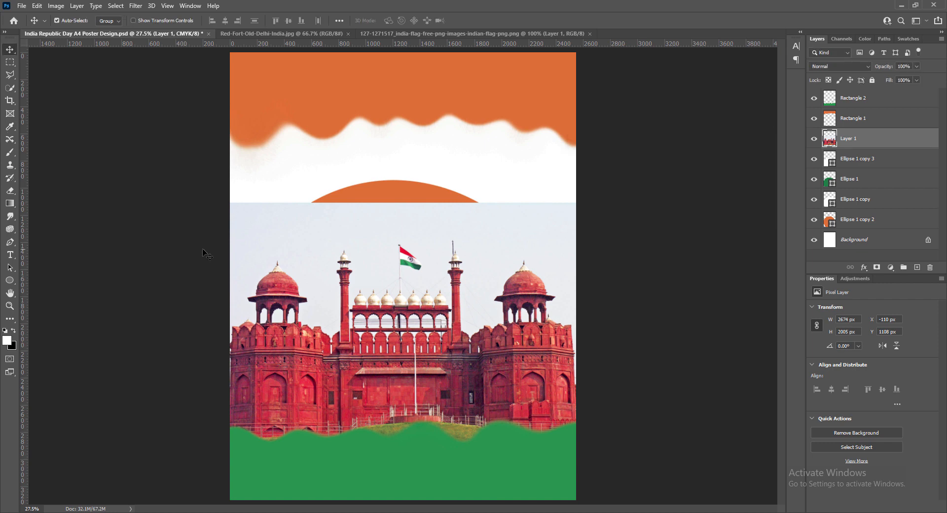
Clip the Red Fort photo to the white inner ellipse and scale it to about 95.9% so it just spans the page width.
{"action": "right_click", "coordinate": [852, 151]}
{"action": "left_click", "coordinate": [838, 157]}
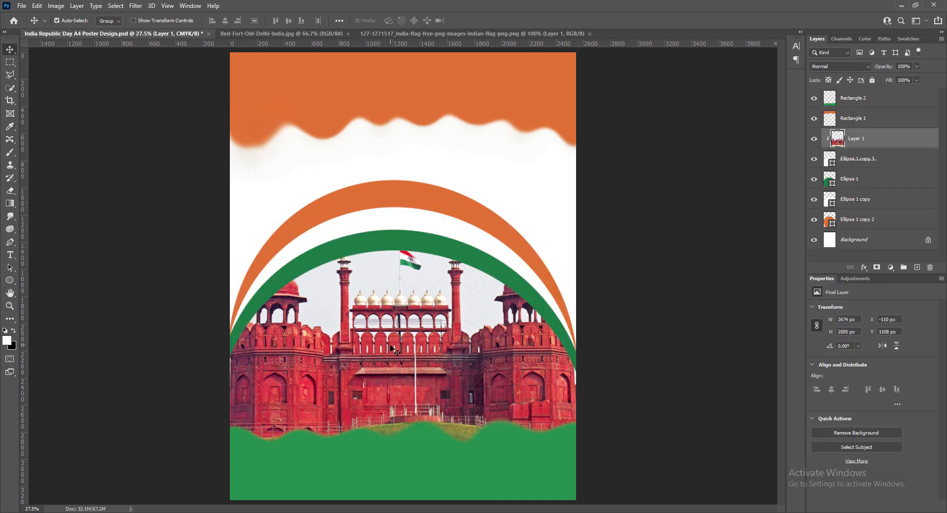
{"action": "key", "text": "ctrl+t"}
{"action": "left_click_drag", "start_coordinate": [397, 200], "coordinate": [393, 215]}
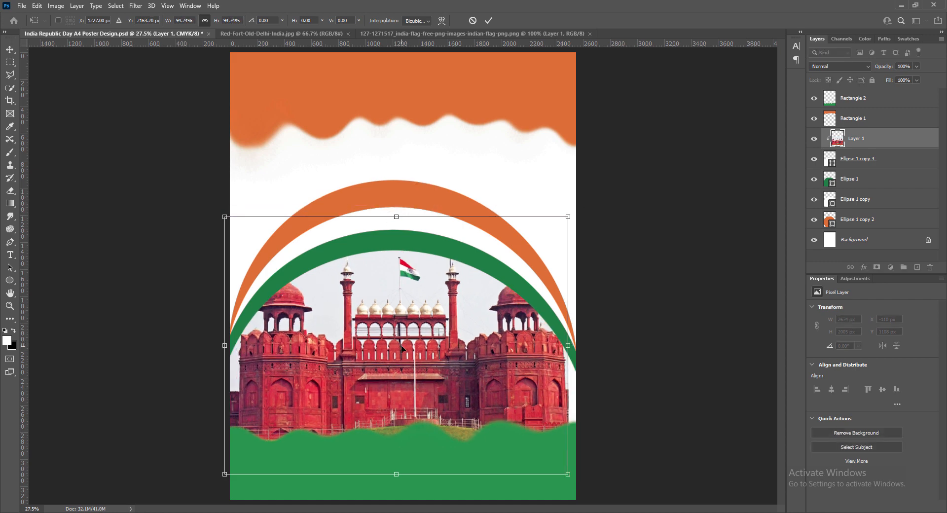
{"action": "left_click_drag", "start_coordinate": [567, 346], "coordinate": [575, 345]}
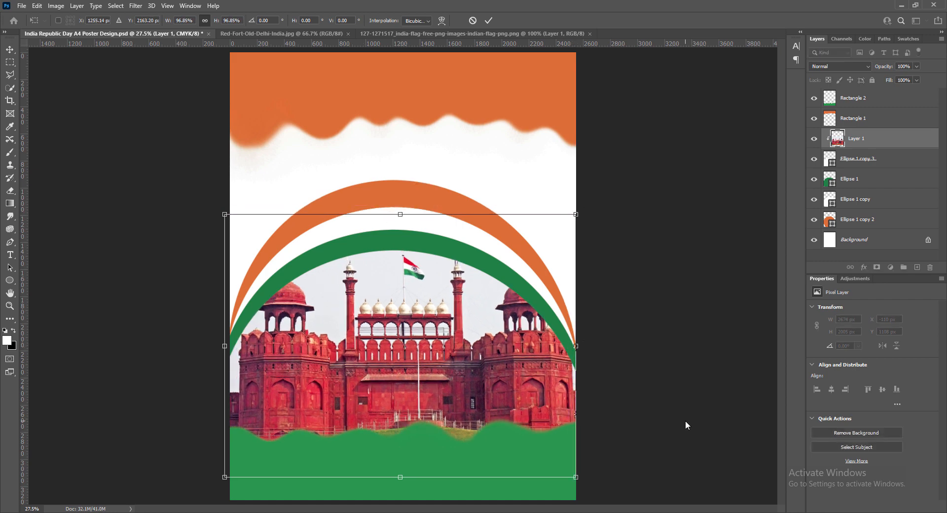
{"action": "key", "text": "Right"}
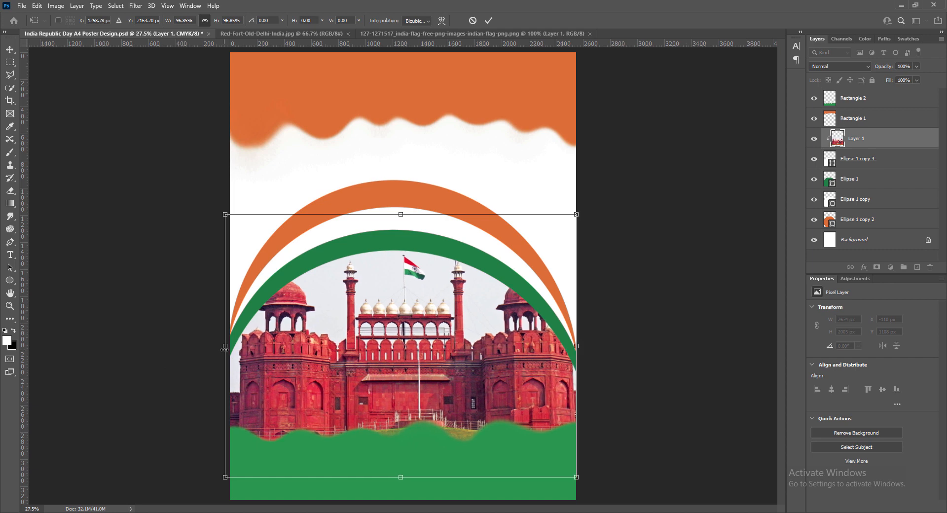
{"action": "left_click_drag", "start_coordinate": [226, 346], "coordinate": [228, 346]}
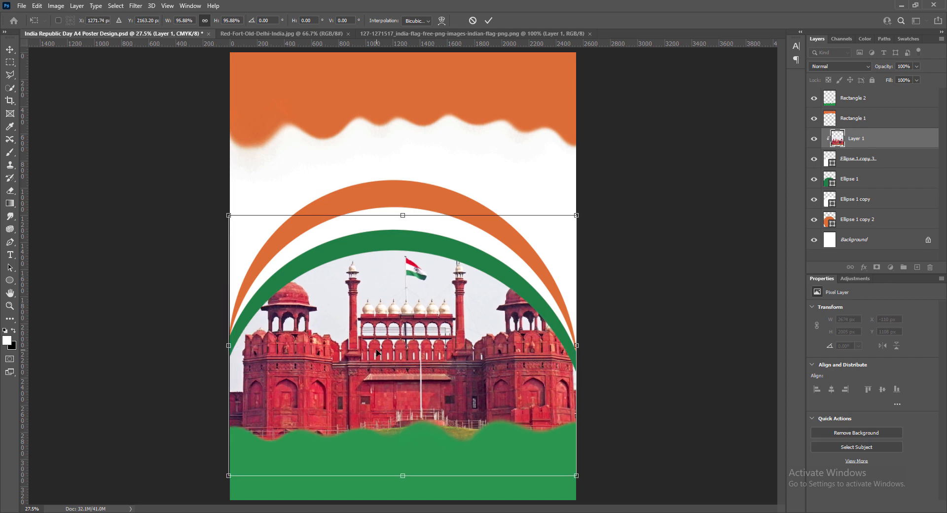
Move the Red Fort photo down inside the arch until its Y position is 1322 px and save the poster.
{"action": "key", "text": "Down"}
{"action": "key", "text": "Down"}
{"action": "key", "text": "Down"}
{"action": "key", "text": "Down"}
{"action": "key", "text": "Down"}
{"action": "key", "text": "Down"}
{"action": "key", "text": "Down"}
{"action": "key", "text": "Down"}
{"action": "key", "text": "Down"}
{"action": "key", "text": "Down"}
{"action": "key", "text": "Down"}
{"action": "key", "text": "Down"}
{"action": "key", "text": "Down"}
{"action": "key", "text": "Down"}
{"action": "key", "text": "Down"}
{"action": "key", "text": "Down"}
{"action": "key", "text": "Down"}
{"action": "key", "text": "Down"}
{"action": "key", "text": "Down"}
{"action": "key", "text": "Down"}
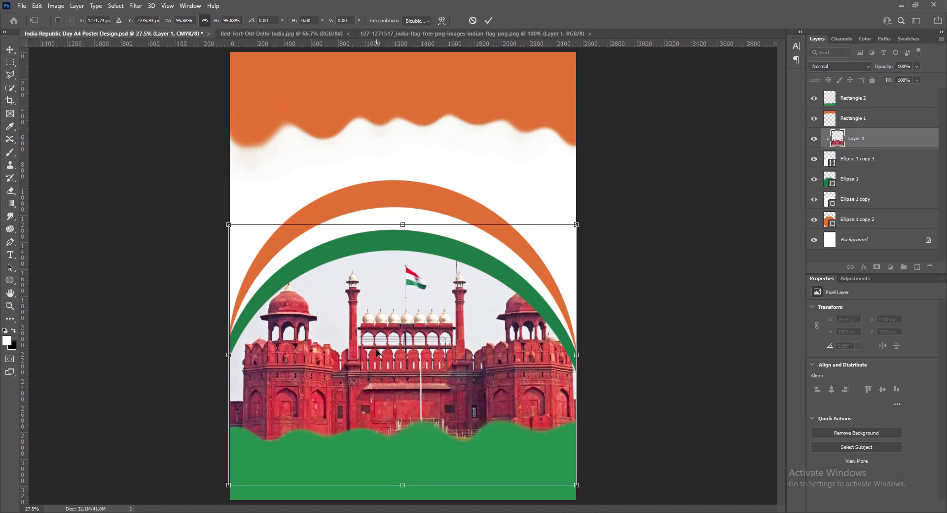
{"action": "key", "text": "Down"}
{"action": "key", "text": "Down"}
{"action": "key", "text": "Down"}
{"action": "key", "text": "Down"}
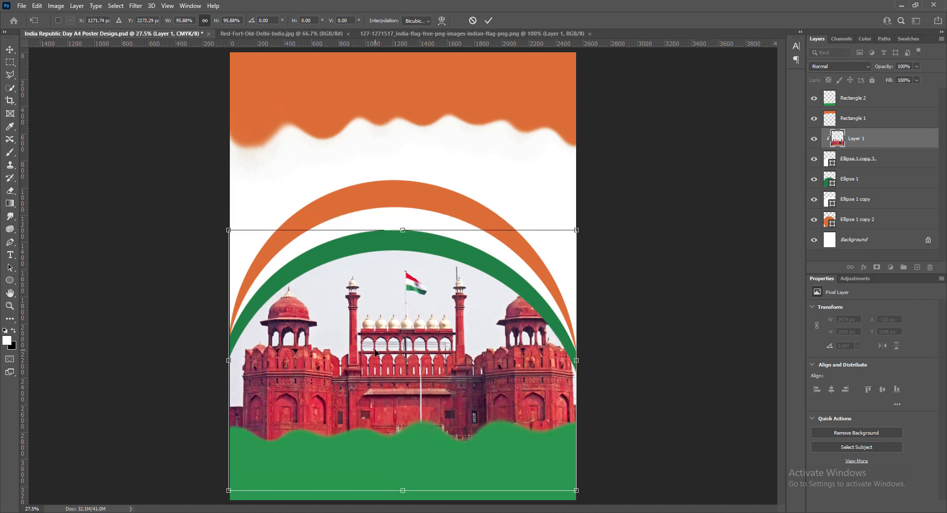
{"action": "key", "text": "Down"}
{"action": "key", "text": "Down"}
{"action": "key", "text": "Down"}
{"action": "key", "text": "Down"}
{"action": "key", "text": "Down"}
{"action": "key", "text": "Down"}
{"action": "left_click", "coordinate": [488, 20]}
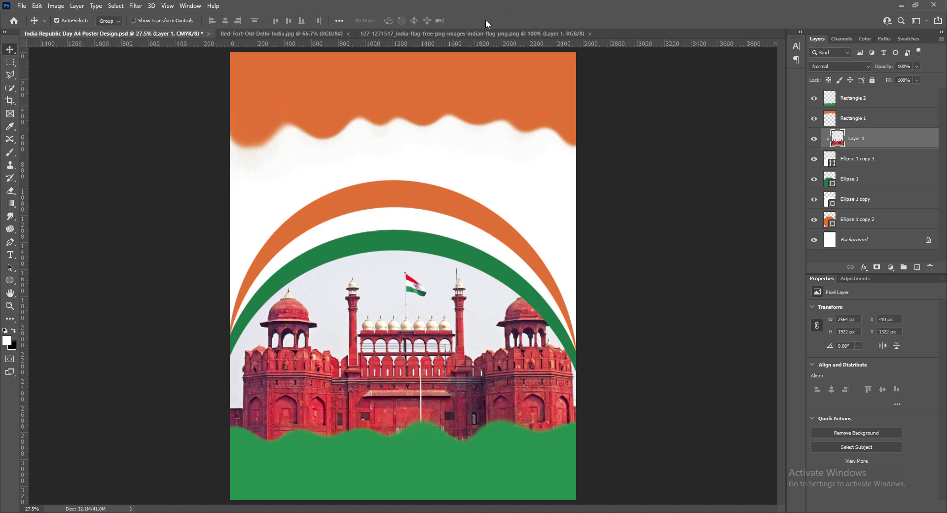
{"action": "key", "text": "ctrl+s"}
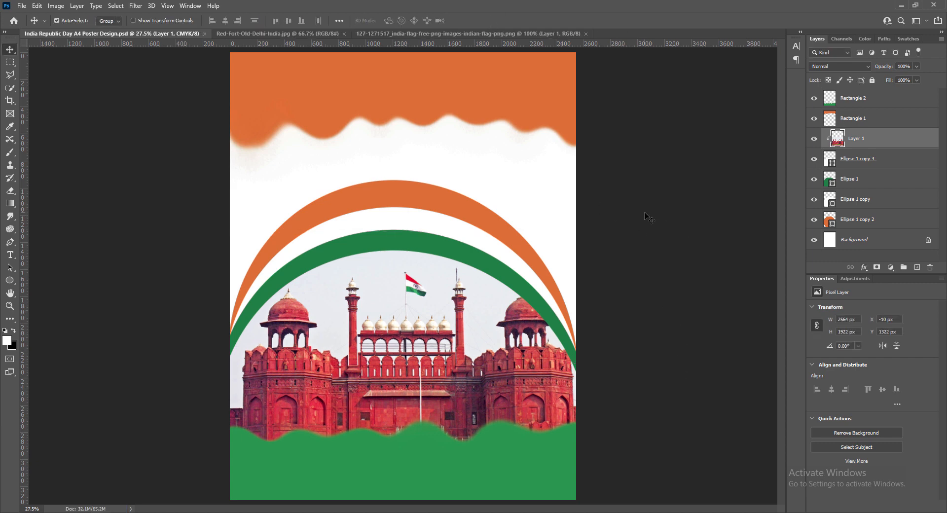
Paste the tricolour brush-stroke emblem, scale it to about 146.4% (935 × 737 px) and centre it over the top of the arches.
{"action": "key", "text": "ctrl+v"}
{"action": "left_click_drag", "start_coordinate": [409, 213], "coordinate": [405, 214]}
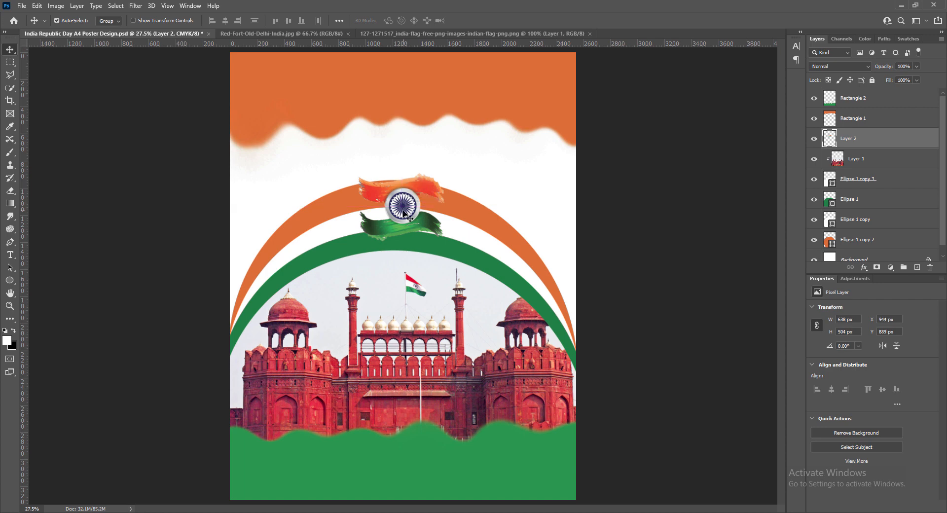
{"action": "key", "text": "ctrl+t"}
{"action": "left_click_drag", "start_coordinate": [445, 241], "coordinate": [471, 261]}
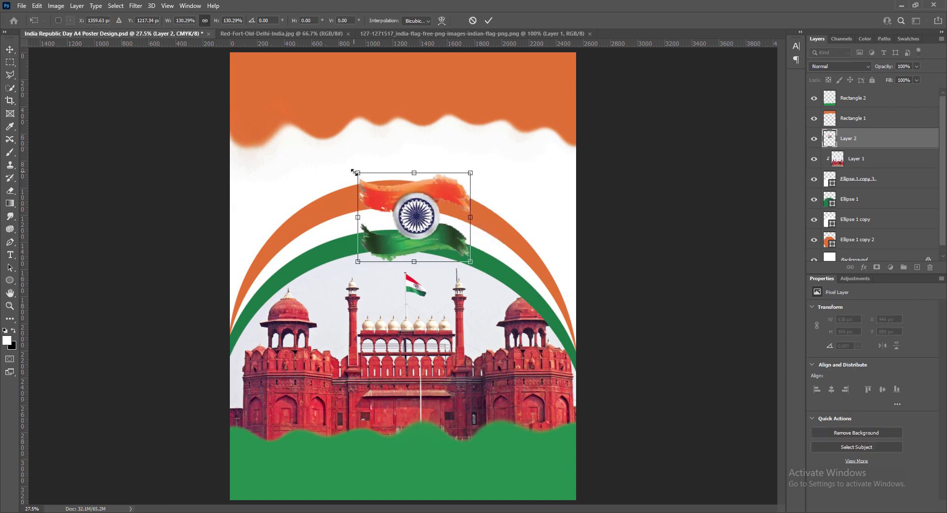
{"action": "left_click_drag", "start_coordinate": [355, 170], "coordinate": [334, 171]}
{"action": "left_click_drag", "start_coordinate": [421, 220], "coordinate": [415, 225]}
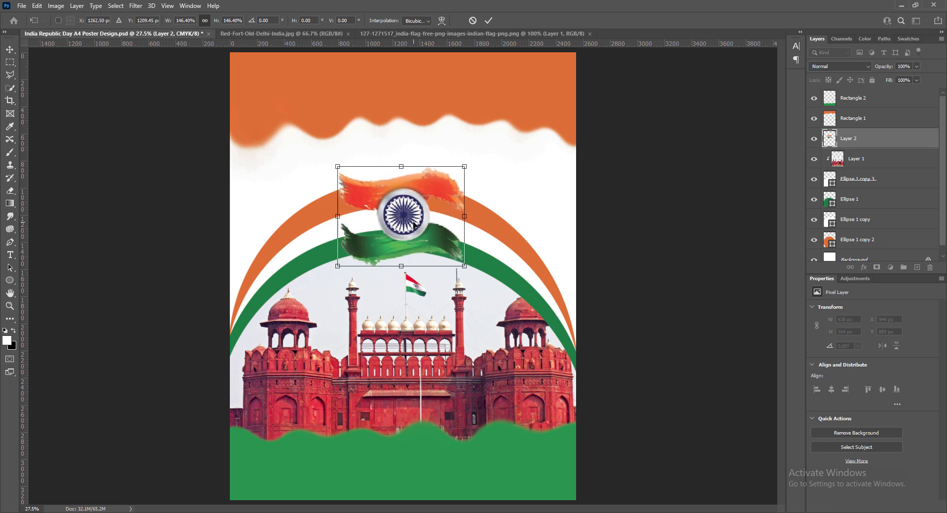
{"action": "key", "text": "Return"}
Raise the tricolour emblem's contrast to 90 with a Brightness/Contrast adjustment.
{"action": "left_click", "coordinate": [56, 5]}
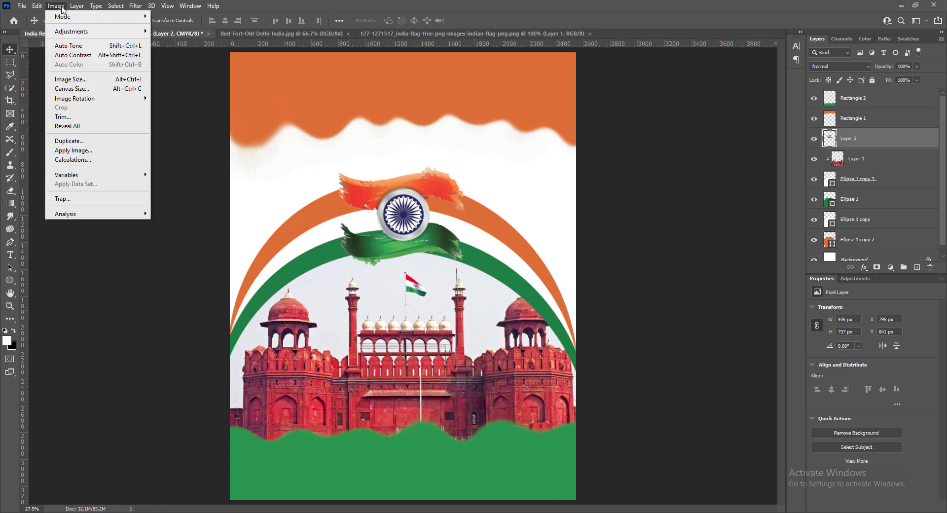
{"action": "mouse_move", "coordinate": [99, 31]}
{"action": "left_click", "coordinate": [188, 31]}
{"action": "left_click_drag", "start_coordinate": [687, 100], "coordinate": [733, 101]}
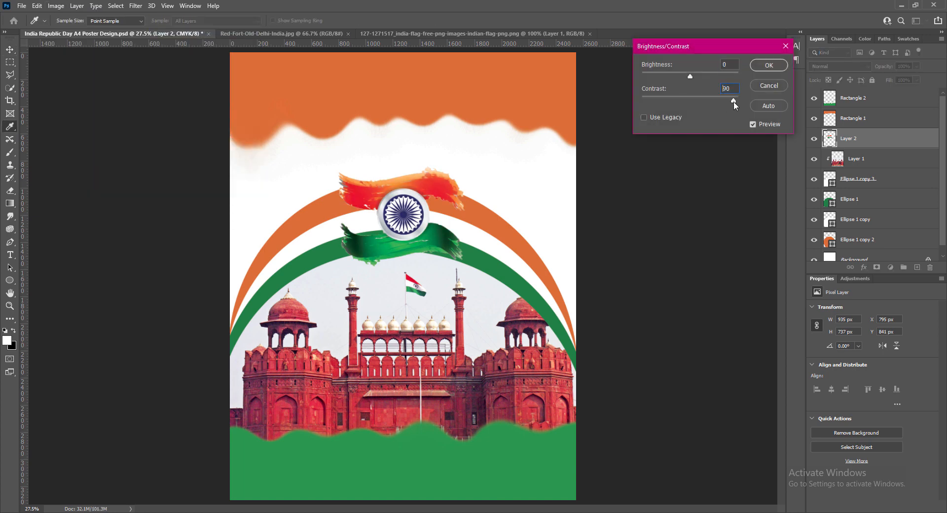
{"action": "left_click", "coordinate": [691, 78]}
{"action": "left_click", "coordinate": [768, 65]}
Apply a midtone Color Balance of +81, -12 and +88 to the tricolour emblem.
{"action": "left_click", "coordinate": [56, 5]}
{"action": "mouse_move", "coordinate": [64, 28]}
{"action": "left_click", "coordinate": [183, 98]}
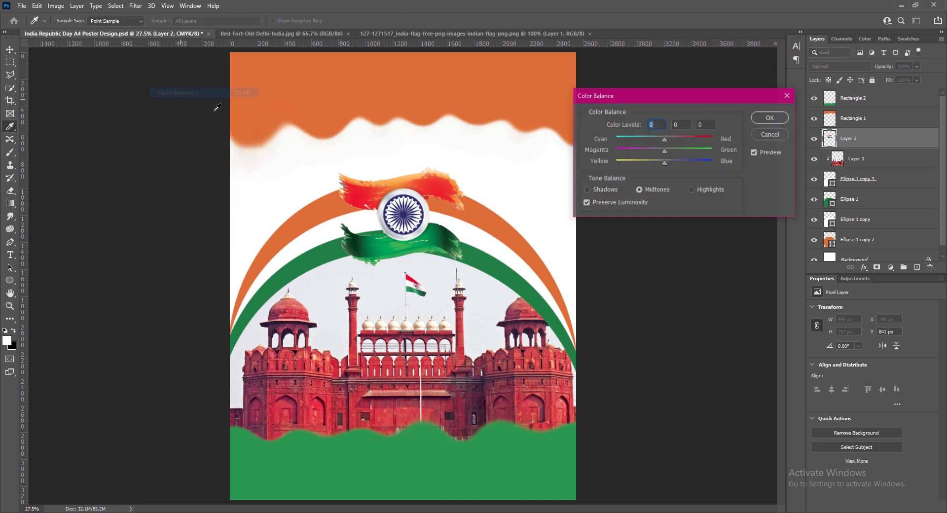
{"action": "left_click_drag", "start_coordinate": [664, 139], "coordinate": [706, 166]}
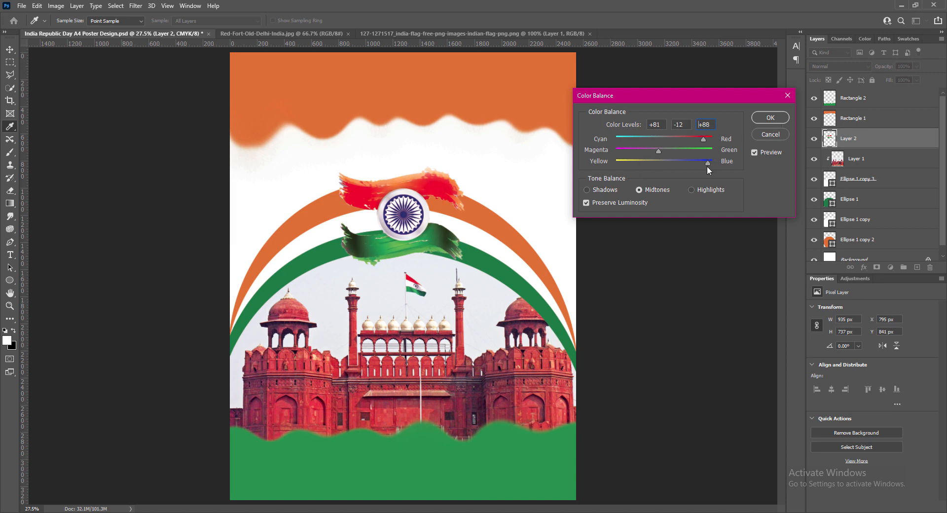
{"action": "left_click", "coordinate": [769, 118]}
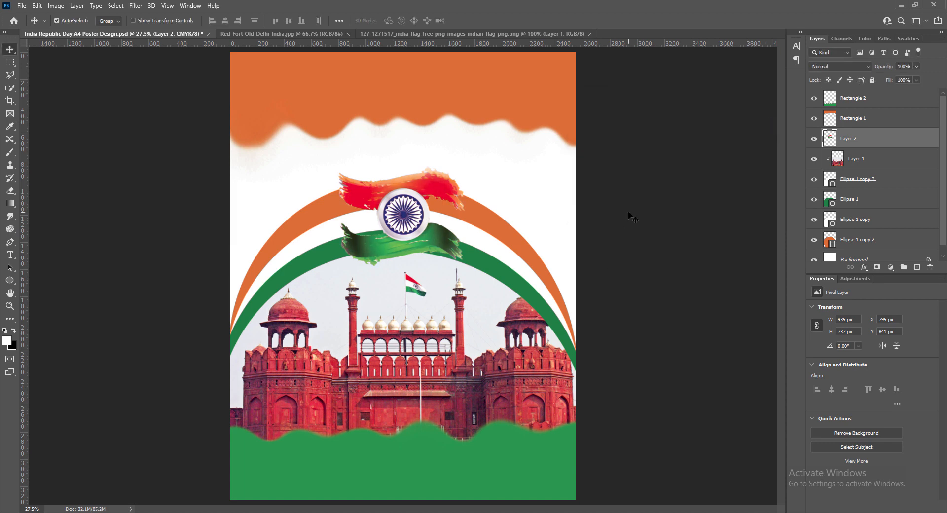
Add an Outer Glow effect to the tricolour emblem with the glow colour set to white (ffffff).
{"action": "right_click", "coordinate": [830, 139]}
{"action": "left_click", "coordinate": [845, 140]}
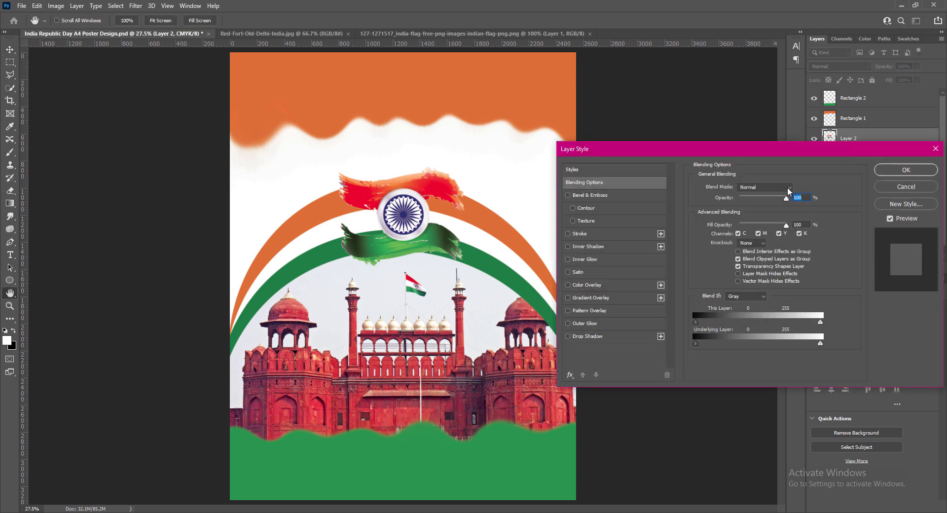
{"action": "left_click", "coordinate": [567, 322]}
{"action": "left_click", "coordinate": [584, 324]}
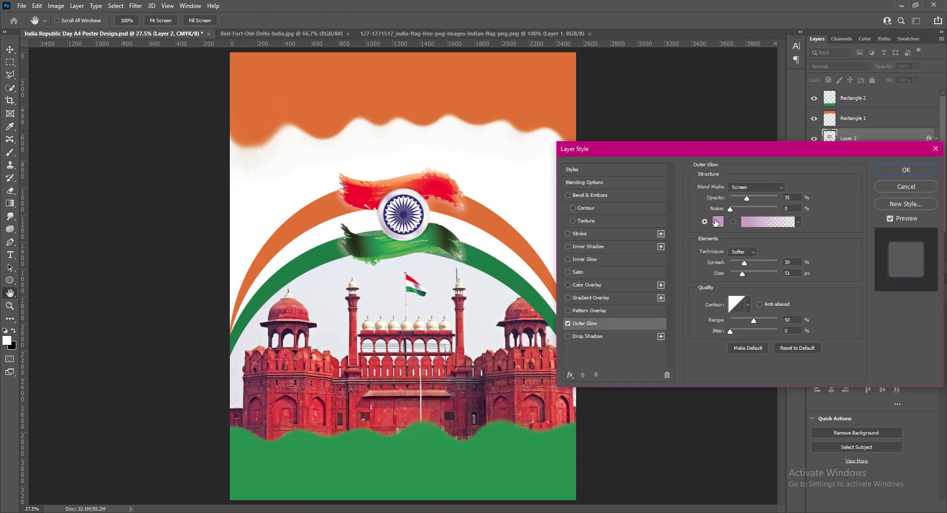
{"action": "left_click", "coordinate": [716, 223]}
{"action": "left_click_drag", "start_coordinate": [547, 137], "coordinate": [505, 82]}
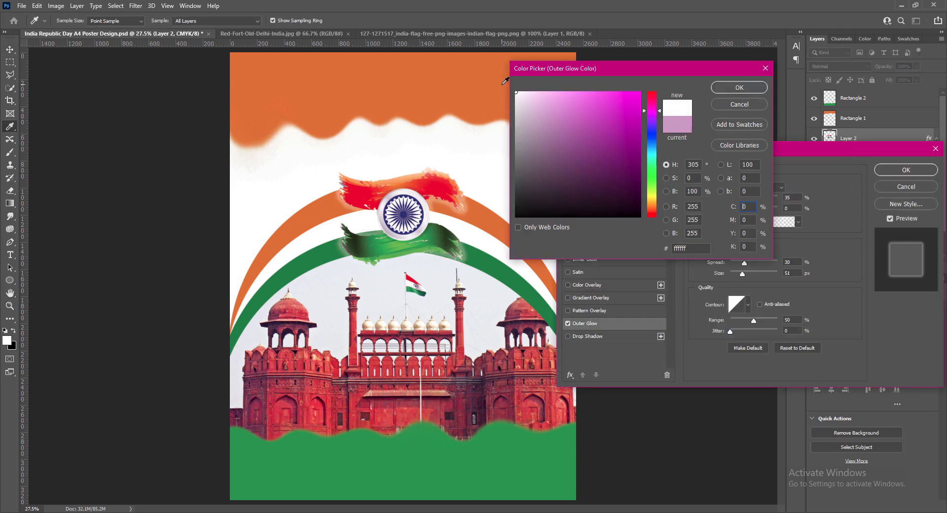
{"action": "left_click", "coordinate": [737, 90]}
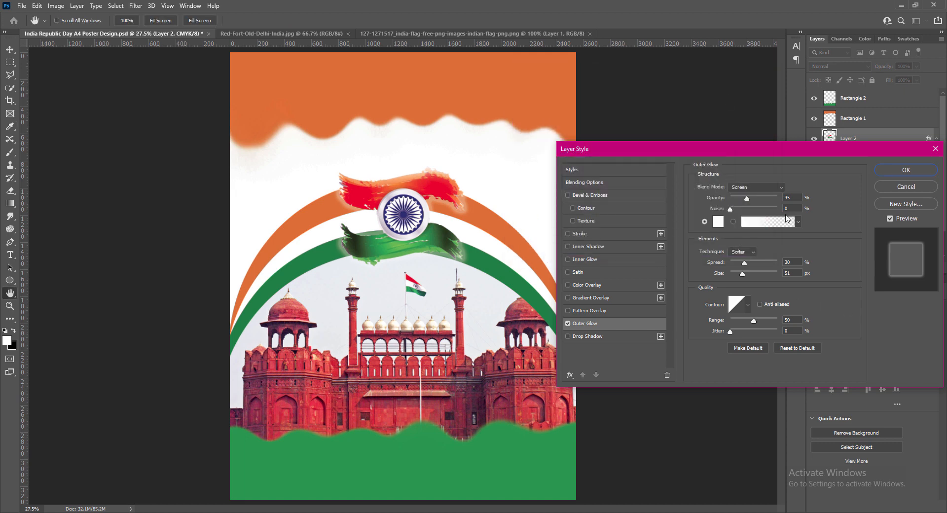
Try several light blend modes for the emblem's outer glow and settle on Hard Mix.
{"action": "left_click", "coordinate": [756, 187]}
{"action": "left_click", "coordinate": [740, 313]}
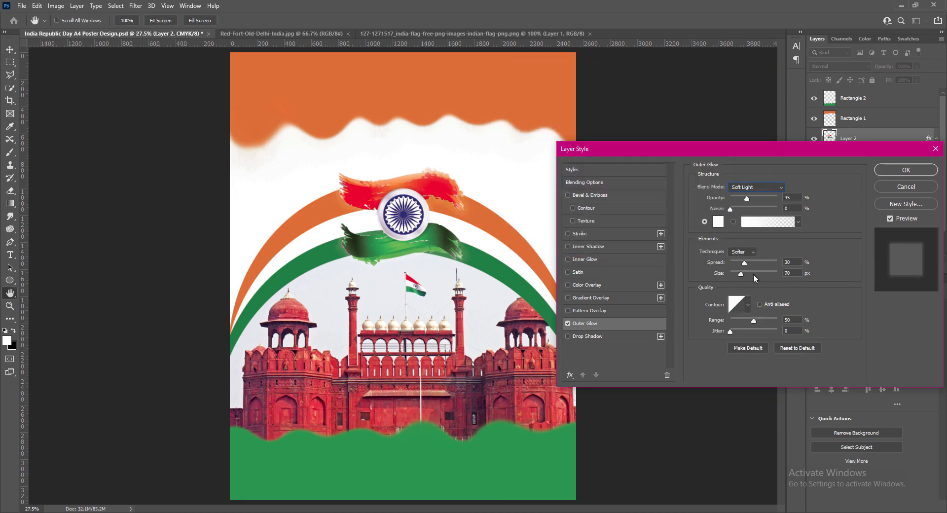
{"action": "left_click", "coordinate": [755, 187]}
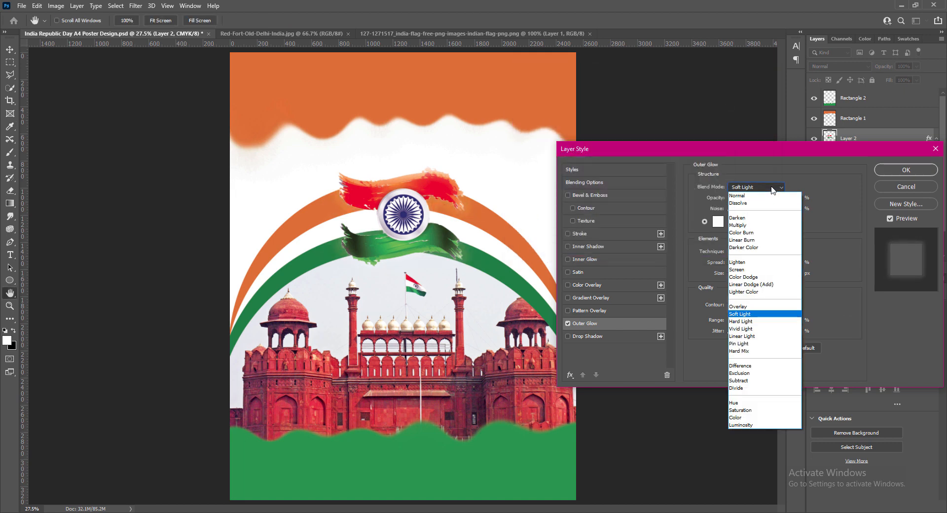
{"action": "left_click", "coordinate": [741, 327]}
{"action": "left_click", "coordinate": [756, 187]}
{"action": "left_click", "coordinate": [747, 321]}
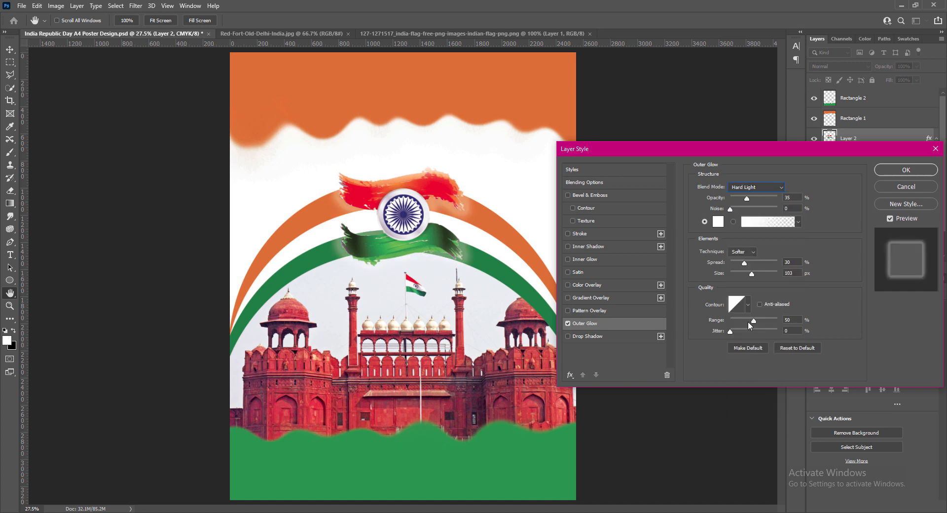
{"action": "left_click", "coordinate": [756, 187]}
{"action": "left_click", "coordinate": [741, 336]}
{"action": "left_click", "coordinate": [756, 187]}
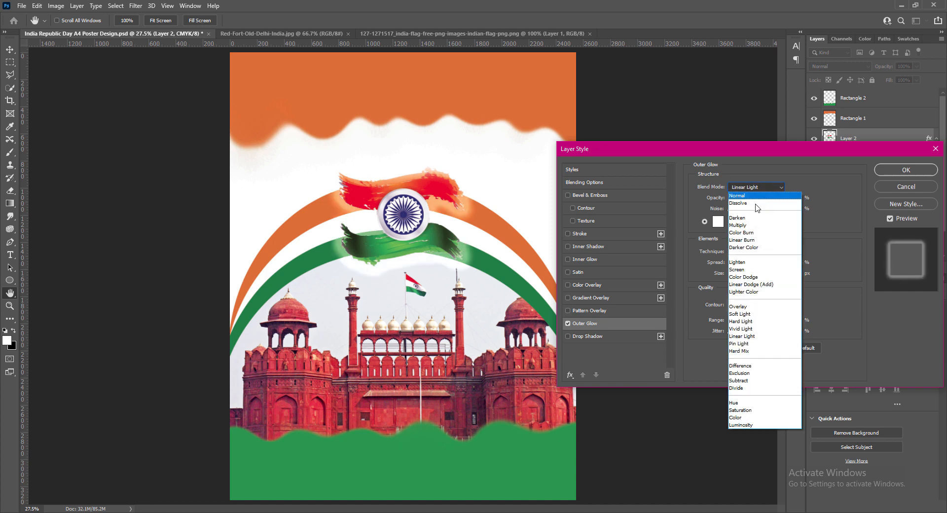
{"action": "left_click", "coordinate": [751, 351]}
{"action": "left_click", "coordinate": [752, 187]}
{"action": "left_click", "coordinate": [751, 351]}
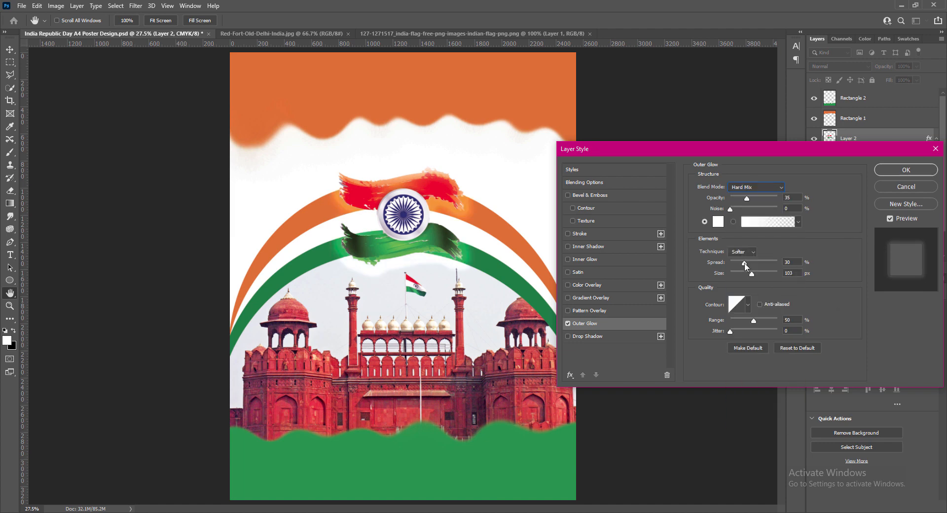
Set the outer glow's spread to 21% and fine-tune its size.
{"action": "left_click_drag", "start_coordinate": [747, 261], "coordinate": [746, 269]}
{"action": "type", "text": "21"}
{"action": "left_click_drag", "start_coordinate": [752, 277], "coordinate": [751, 276]}
{"action": "left_click", "coordinate": [568, 233]}
{"action": "left_click_drag", "start_coordinate": [730, 190], "coordinate": [734, 192]}
{"action": "left_click", "coordinate": [568, 233]}
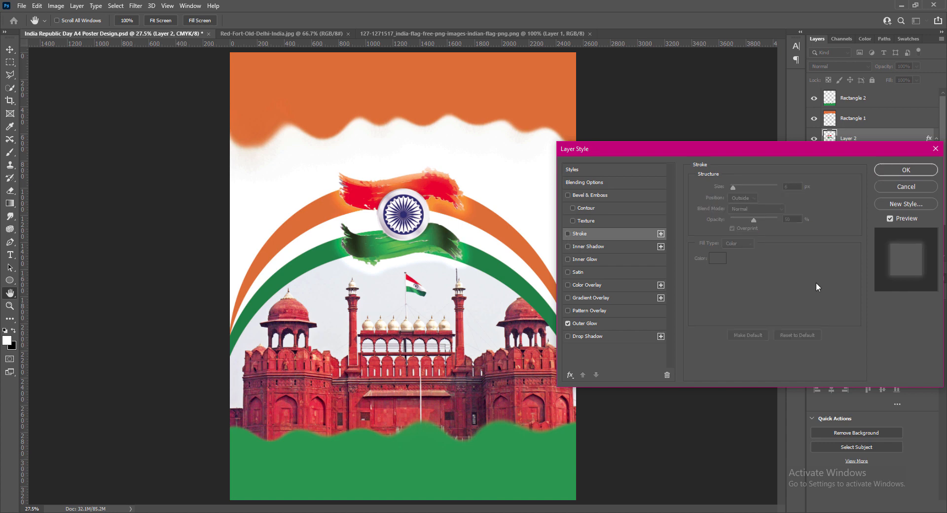
Apply the outer glow to the tricolour emblem and save the poster.
{"action": "key", "text": "Return"}
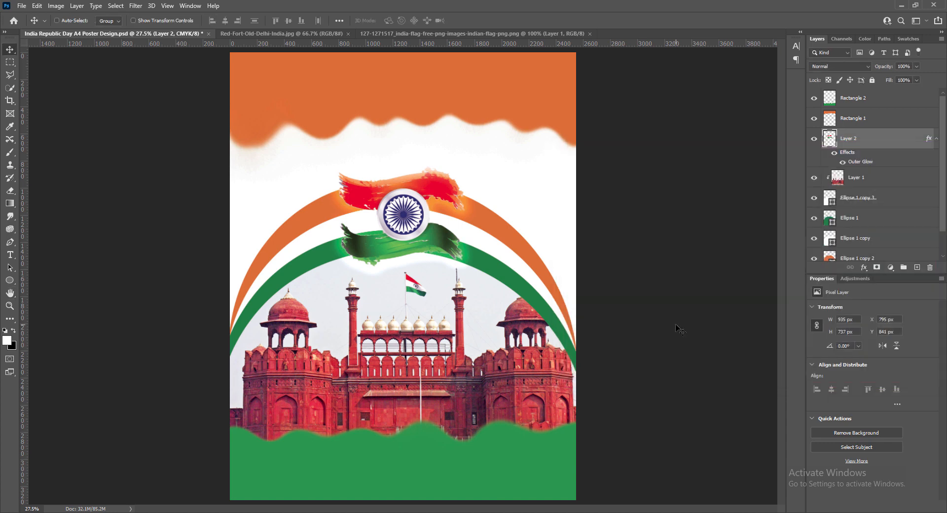
{"action": "key", "text": "ctrl+s"}
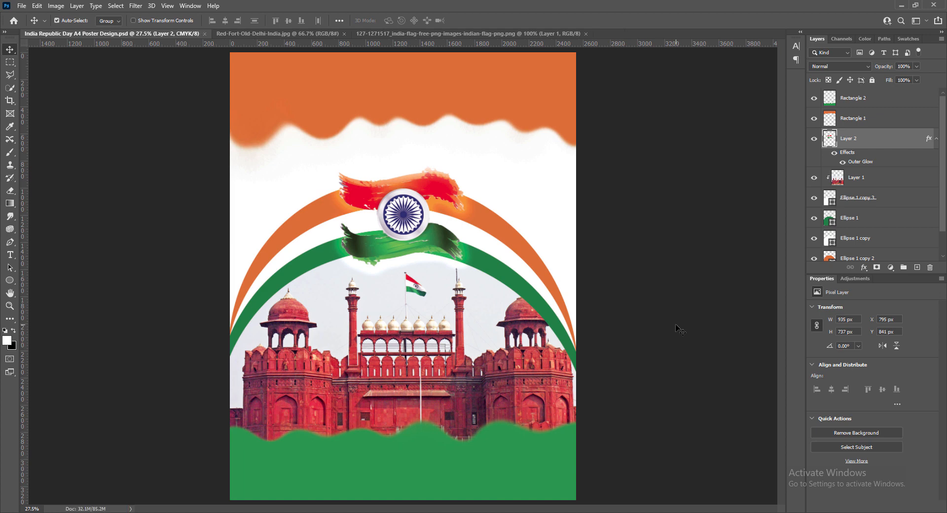
{"action": "left_click", "coordinate": [446, 480], "text": "ctrl"}
{"action": "right_click", "coordinate": [831, 99]}
{"action": "left_click", "coordinate": [838, 102]}
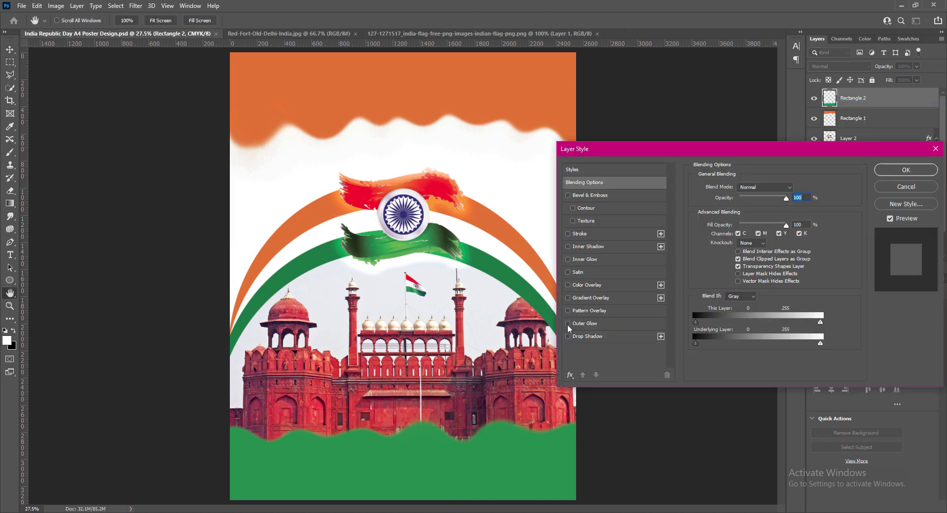
{"action": "left_click", "coordinate": [568, 323]}
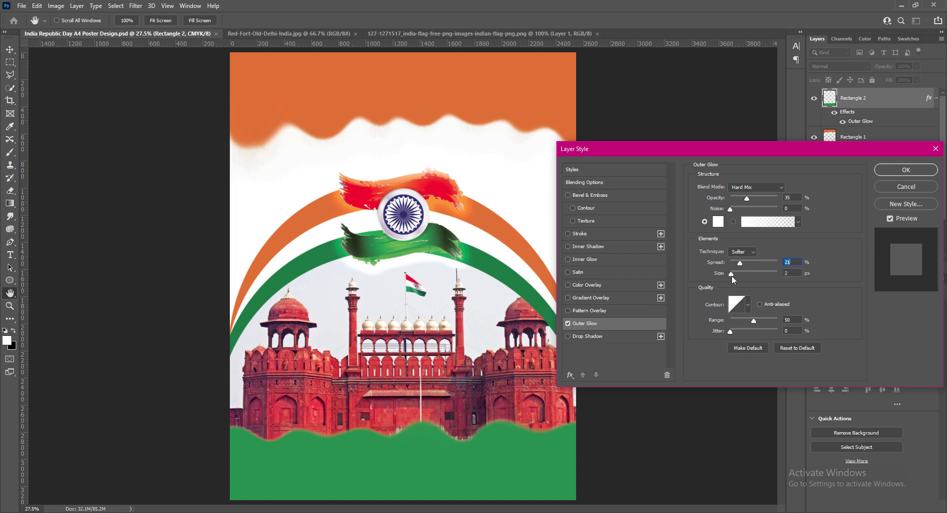
{"action": "key", "text": "Escape"}
Add an outside Stroke effect to the green wavy band, with its colour sampled from the band's own green.
{"action": "right_click", "coordinate": [827, 99]}
{"action": "left_click", "coordinate": [829, 107]}
{"action": "left_click", "coordinate": [568, 234]}
{"action": "left_click", "coordinate": [586, 237]}
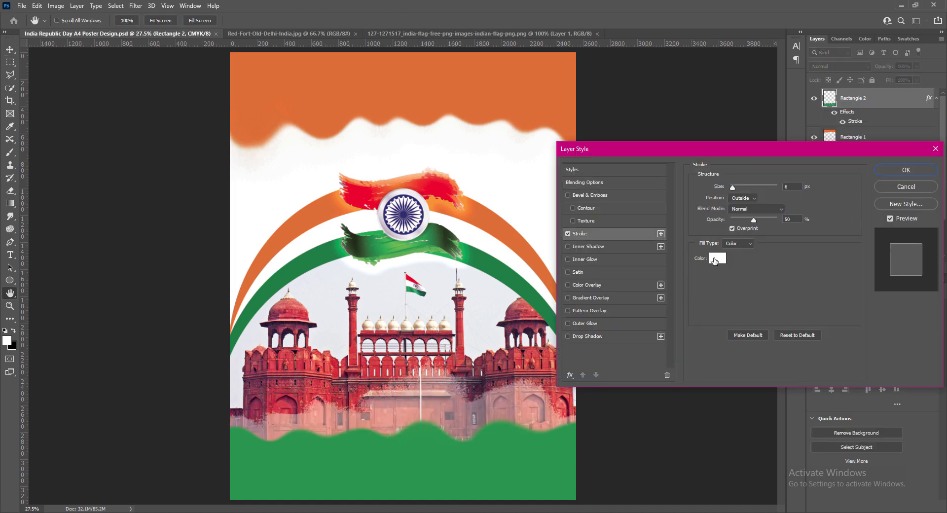
{"action": "left_click", "coordinate": [714, 261]}
{"action": "left_click", "coordinate": [540, 453]}
{"action": "left_click", "coordinate": [738, 88]}
Set the green band's stroke to 2 px at about 60% opacity and apply it.
{"action": "left_click_drag", "start_coordinate": [734, 190], "coordinate": [732, 191]}
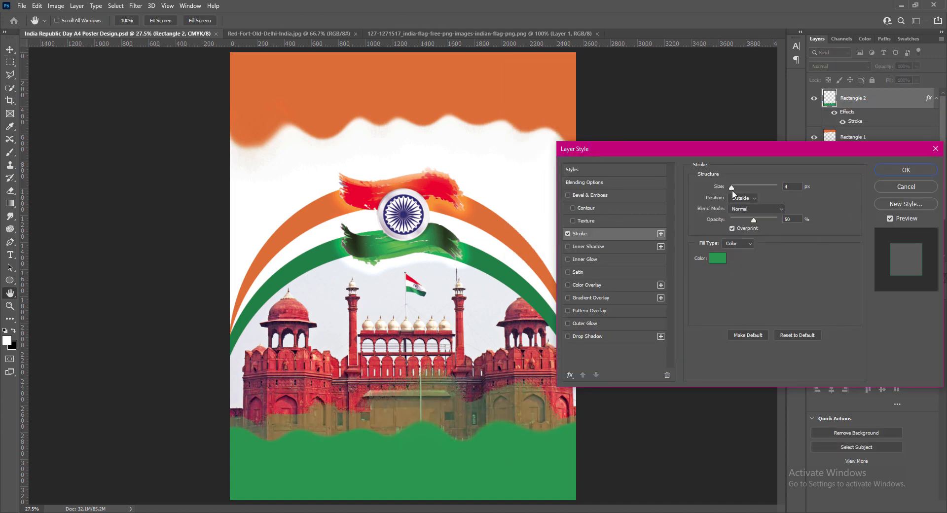
{"action": "type", "text": "2"}
{"action": "key", "text": "Down"}
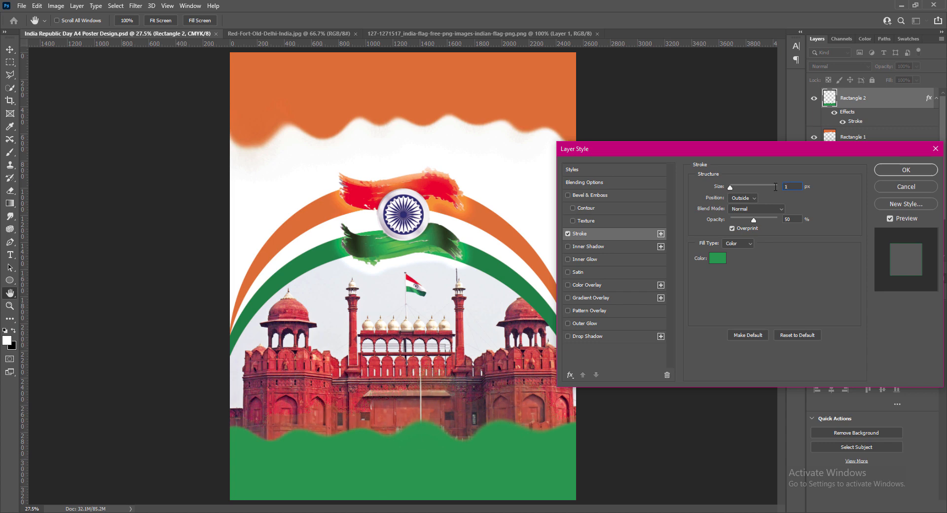
{"action": "type", "text": "2"}
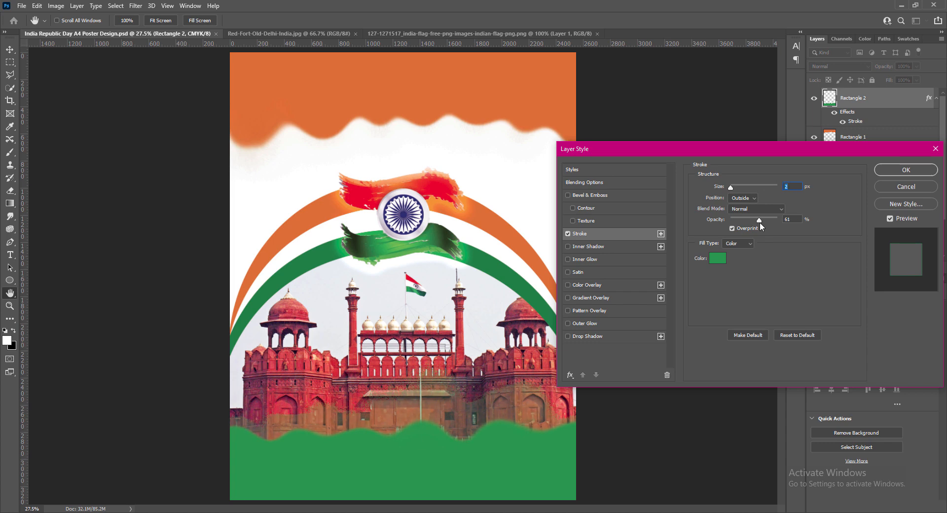
{"action": "left_click", "coordinate": [888, 172]}
Give the orange wavy band a 2 px Stroke in its own sampled orange and lower the stroke's opacity below 60%.
{"action": "double_click", "coordinate": [882, 137]}
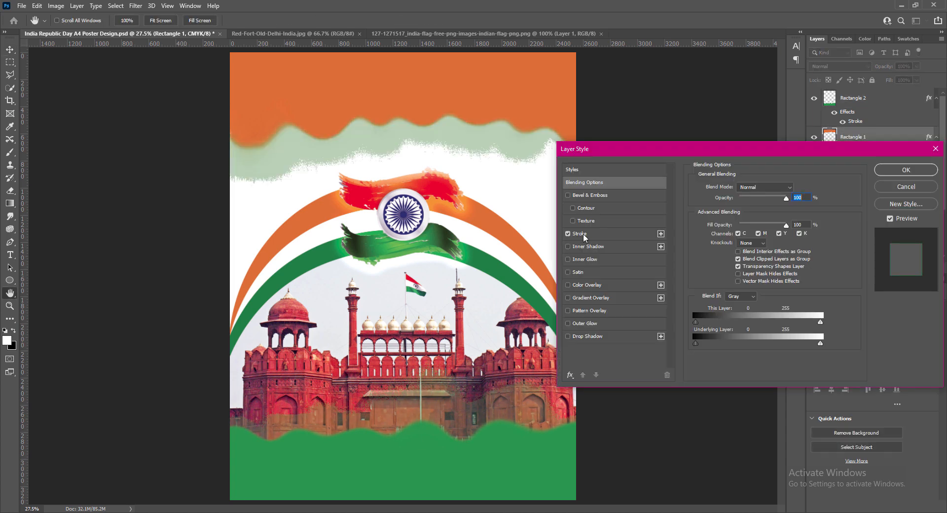
{"action": "left_click", "coordinate": [583, 233]}
{"action": "left_click", "coordinate": [718, 258]}
{"action": "left_click", "coordinate": [482, 67]}
{"action": "left_click", "coordinate": [742, 87]}
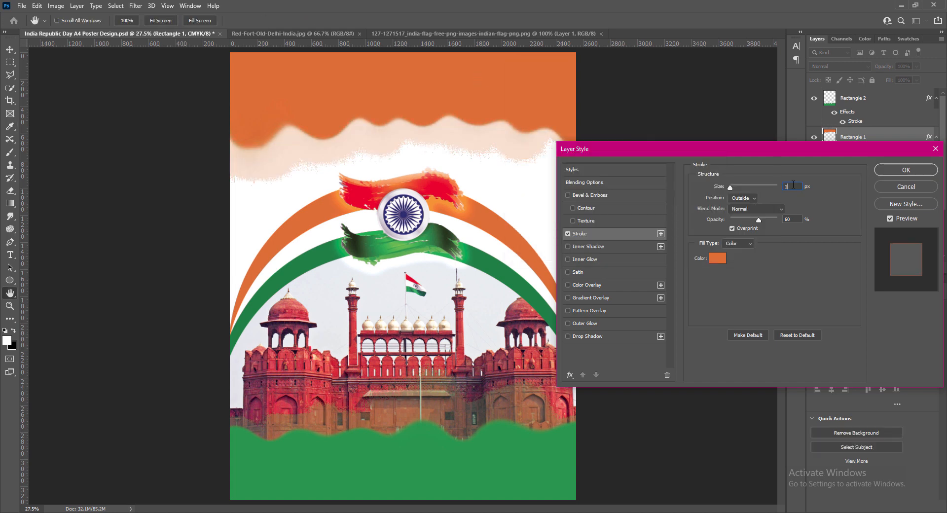
{"action": "type", "text": "2"}
{"action": "left_click_drag", "start_coordinate": [758, 220], "coordinate": [748, 222]}
{"action": "left_click", "coordinate": [900, 171]}
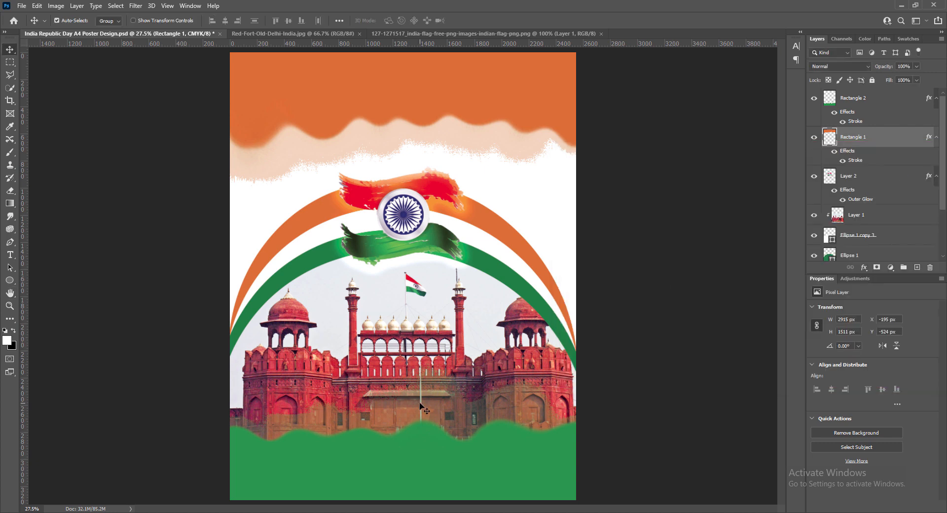
Lower the opacity of the green band's stroke slightly and save the poster.
{"action": "right_click", "coordinate": [829, 99]}
{"action": "left_click", "coordinate": [834, 106]}
{"action": "left_click", "coordinate": [577, 234]}
{"action": "left_click_drag", "start_coordinate": [758, 220], "coordinate": [752, 220]}
{"action": "left_click", "coordinate": [901, 170]}
{"action": "key", "text": "ctrl+s"}
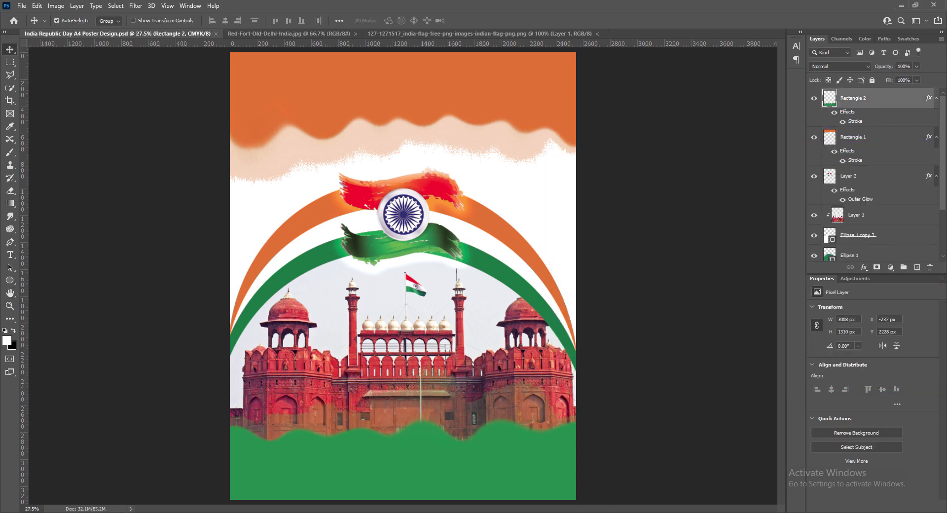
Add centred two-line text "INDIA / REPUBLIC DAY" over the fort photo and set its size to 48 pt.
{"action": "key", "text": "t"}
{"action": "left_click", "coordinate": [362, 351]}
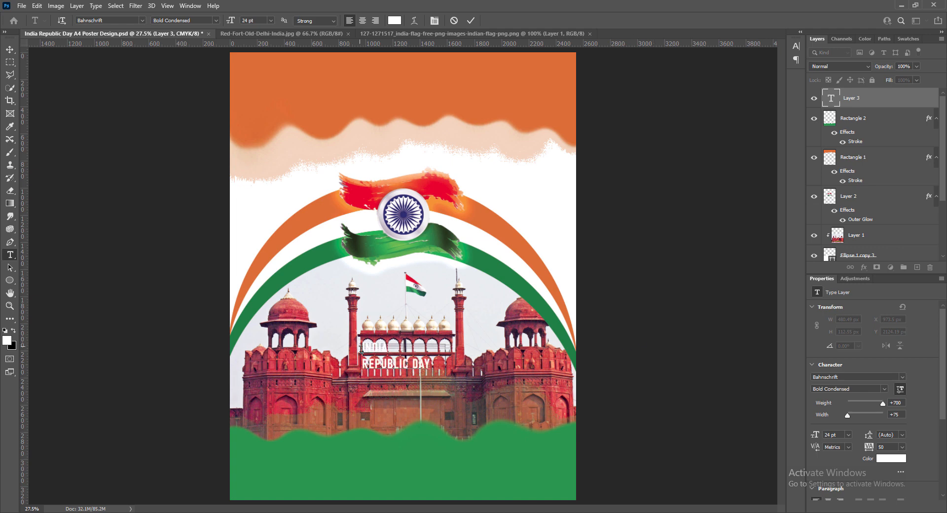
{"action": "key", "text": "ctrl+a"}
{"action": "key", "text": "ctrl+shift+c"}
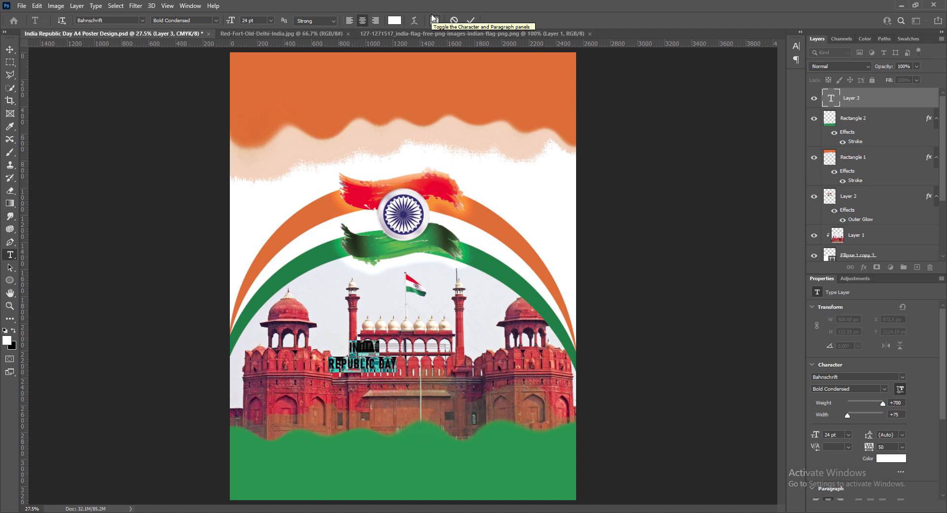
{"action": "left_click", "coordinate": [270, 20]}
{"action": "left_click", "coordinate": [261, 123]}
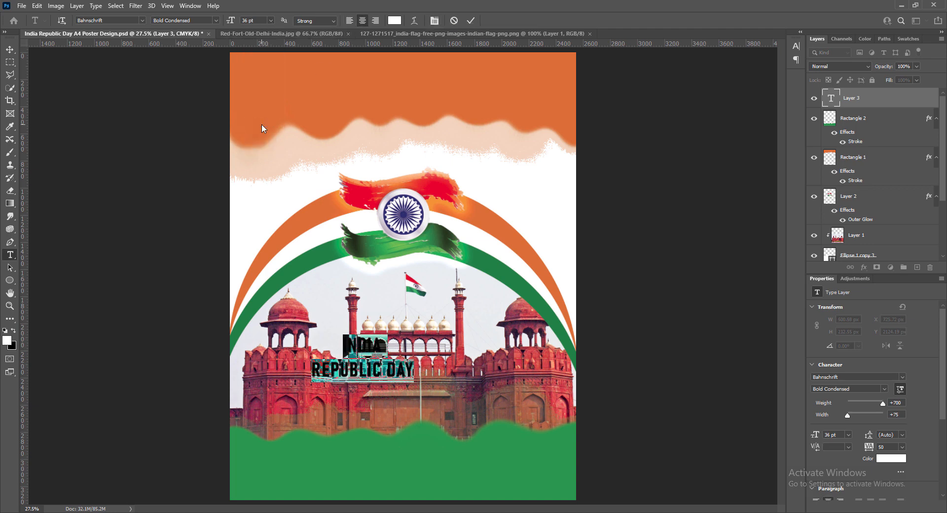
{"action": "left_click", "coordinate": [270, 20]}
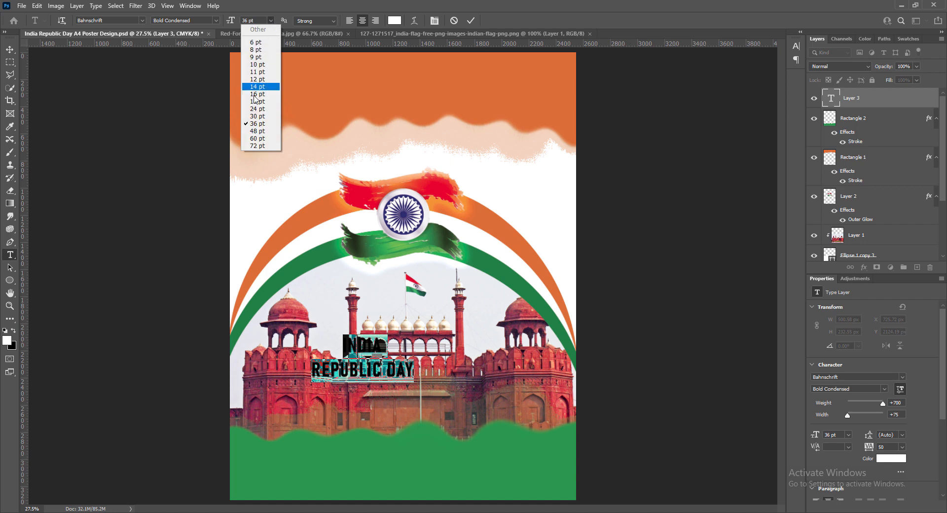
{"action": "left_click", "coordinate": [256, 132]}
Colour the title dark green sampled from the green brush stroke and move it up to the middle of the fort.
{"action": "left_click", "coordinate": [394, 20]}
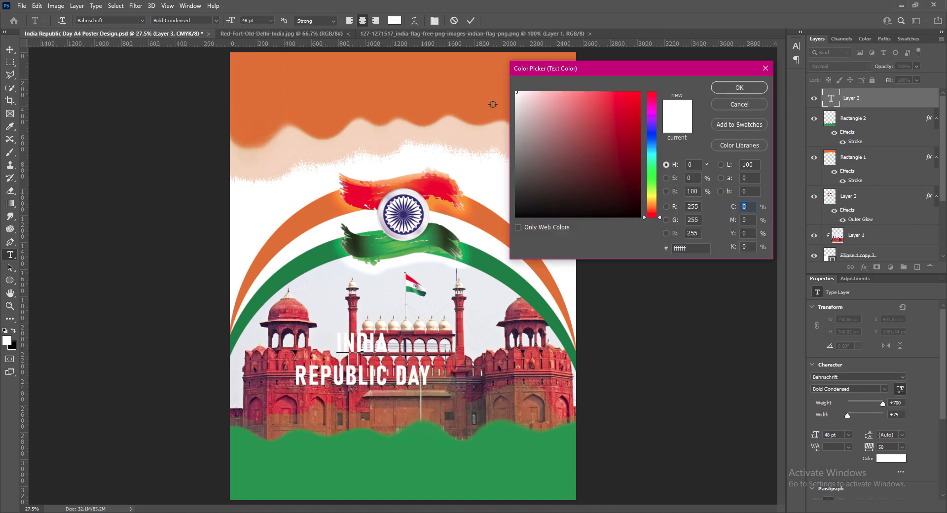
{"action": "left_click", "coordinate": [364, 249]}
{"action": "left_click", "coordinate": [721, 87]}
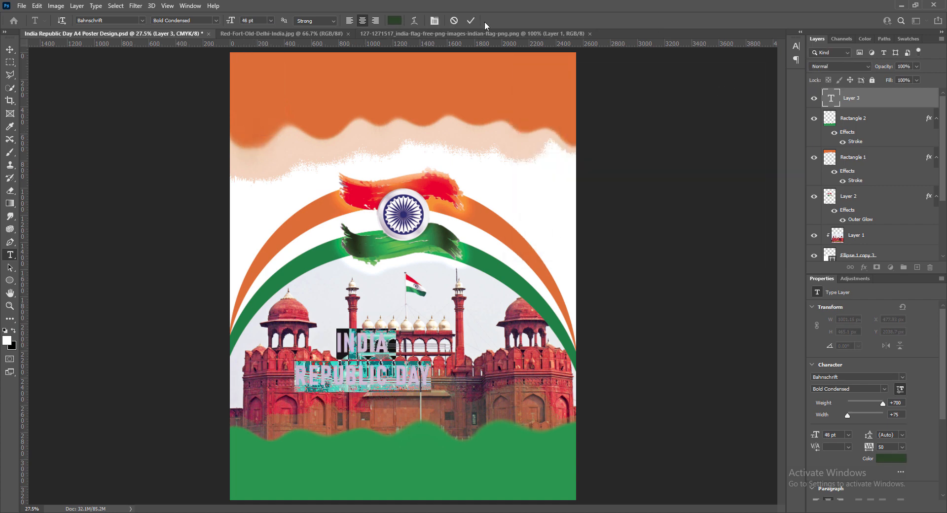
{"action": "left_click", "coordinate": [471, 20]}
{"action": "left_click", "coordinate": [11, 50]}
{"action": "left_click_drag", "start_coordinate": [356, 349], "coordinate": [398, 328]}
{"action": "key", "text": "ctrl+t"}
{"action": "key", "text": "Return"}
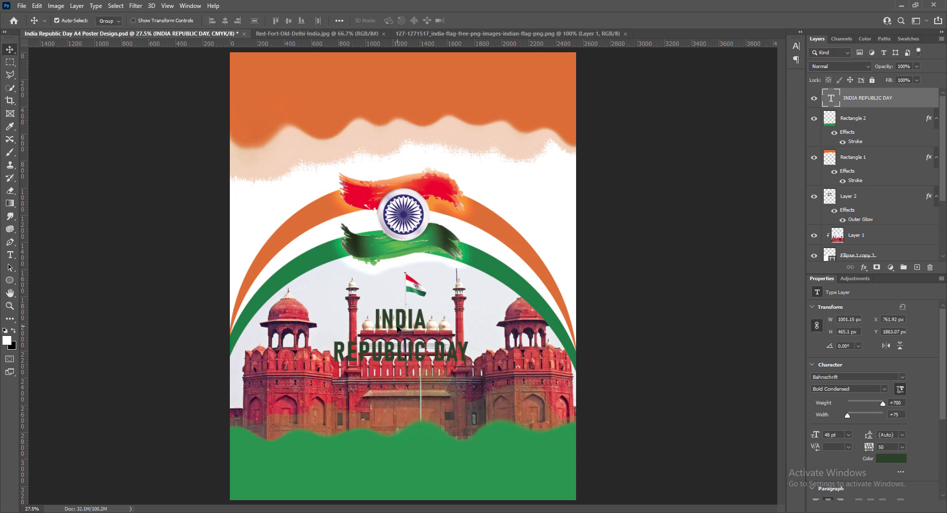
Set the word INDIA in Cooper Std Black at 60 pt.
{"action": "double_click", "coordinate": [396, 323]}
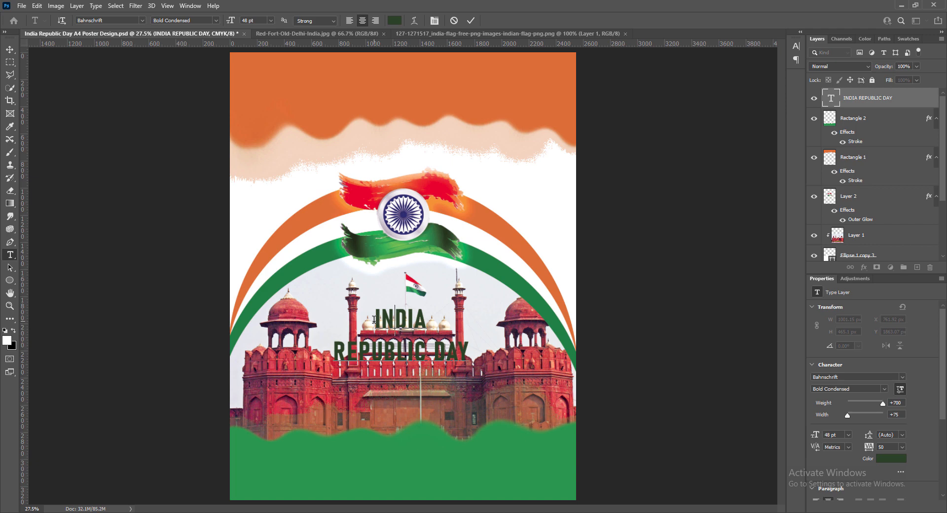
{"action": "left_click_drag", "start_coordinate": [374, 319], "coordinate": [431, 319]}
{"action": "left_click", "coordinate": [141, 21]}
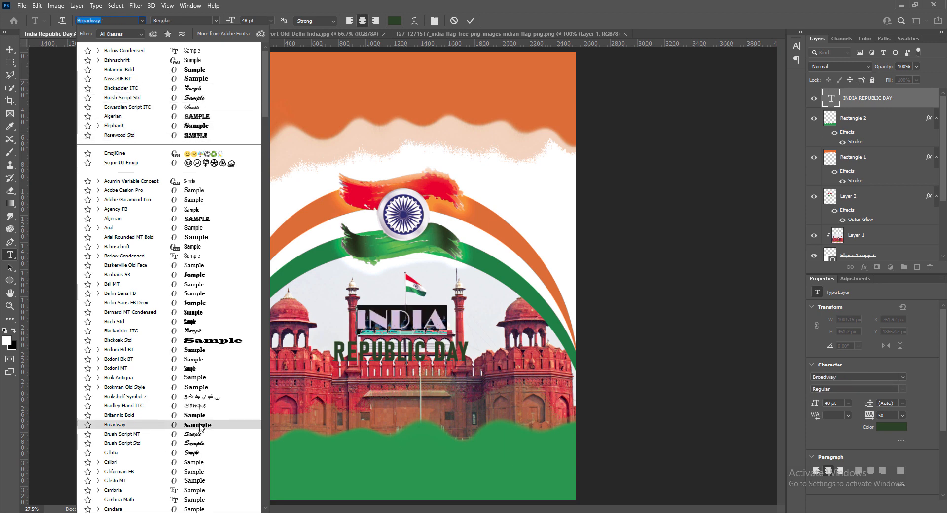
{"action": "scroll", "coordinate": [212, 417], "scroll_direction": "down", "scroll_amount": 10}
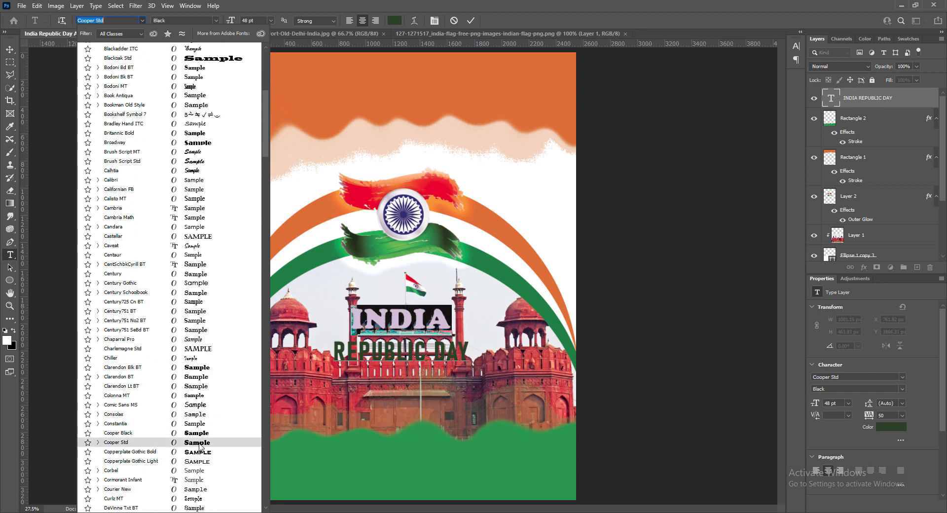
{"action": "key", "text": "Return"}
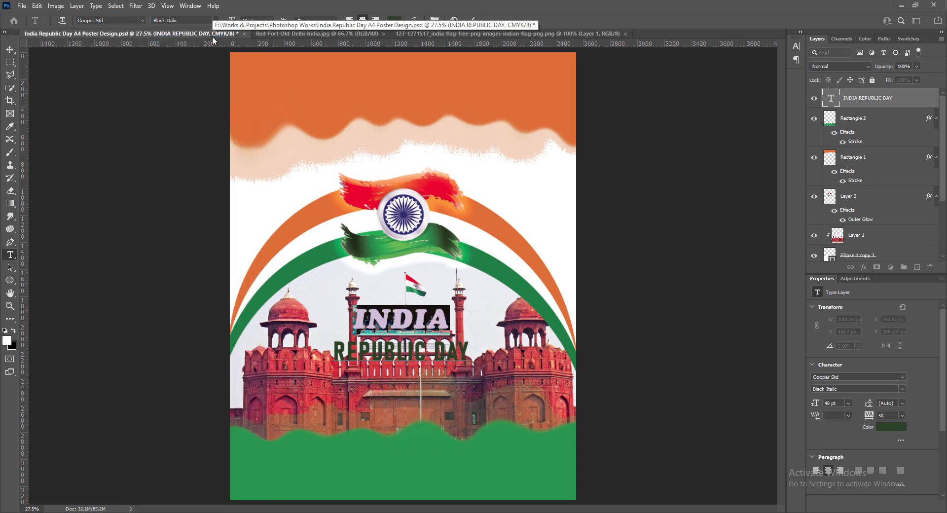
{"action": "left_click", "coordinate": [270, 20]}
{"action": "left_click", "coordinate": [257, 151]}
{"action": "left_click", "coordinate": [270, 21]}
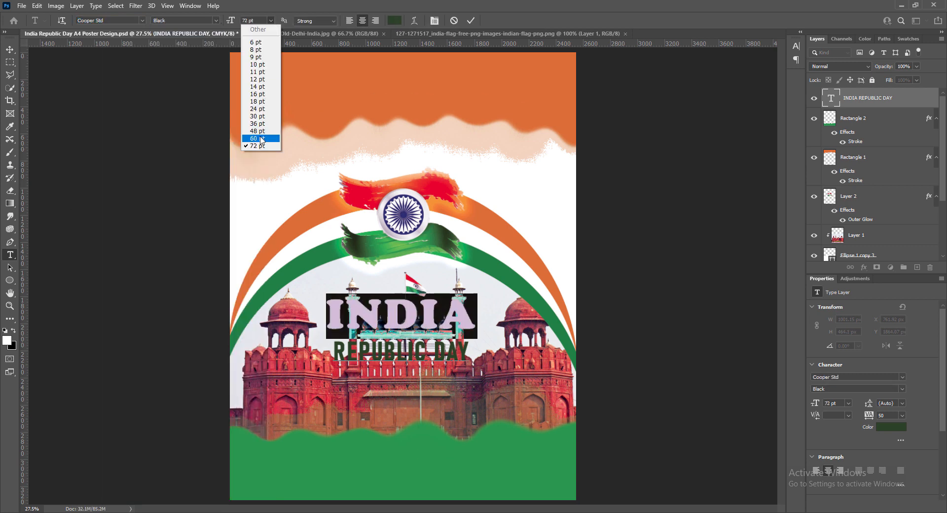
{"action": "left_click", "coordinate": [257, 142]}
Colour the word INDIA dark blue, #013890.
{"action": "left_click", "coordinate": [395, 21]}
{"action": "left_click", "coordinate": [652, 147]}
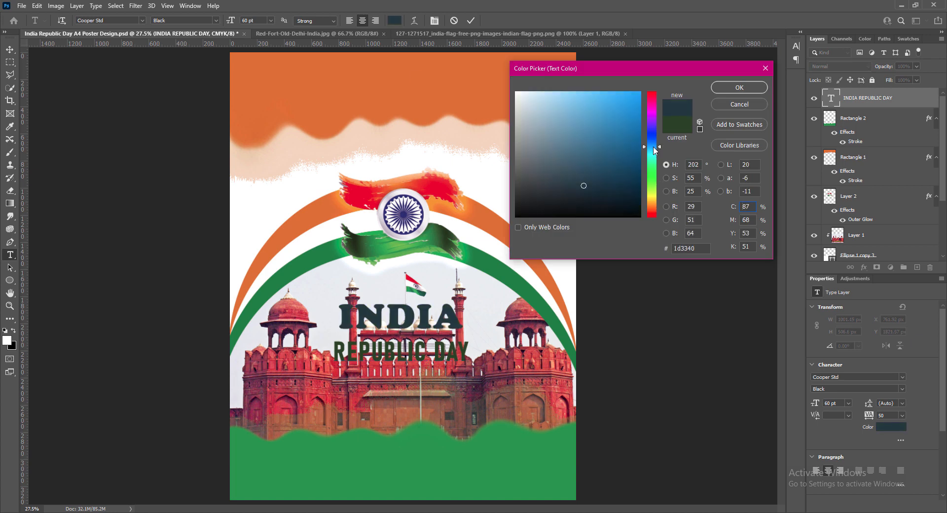
{"action": "left_click", "coordinate": [652, 121]}
{"action": "left_click", "coordinate": [637, 120]}
{"action": "left_click_drag", "start_coordinate": [654, 148], "coordinate": [653, 142]}
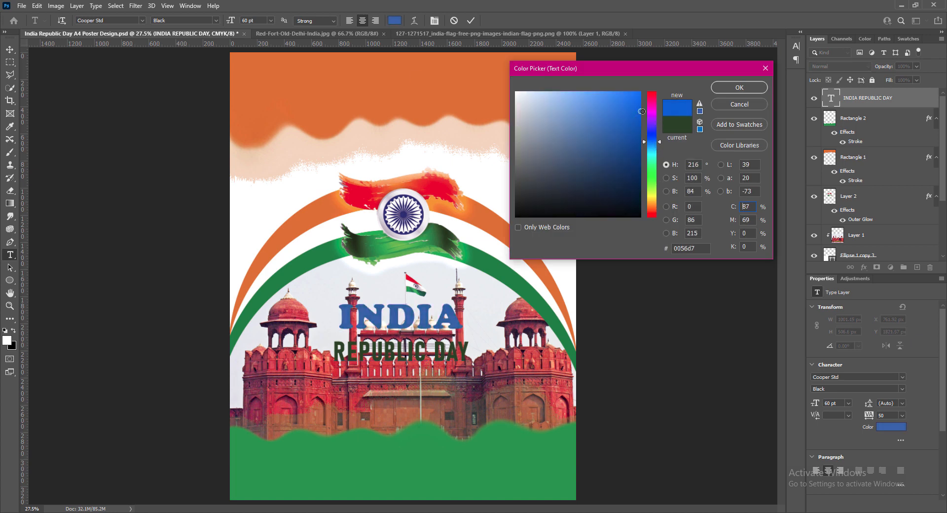
{"action": "left_click_drag", "start_coordinate": [642, 112], "coordinate": [641, 120]}
{"action": "left_click", "coordinate": [750, 88]}
{"action": "left_click", "coordinate": [395, 20]}
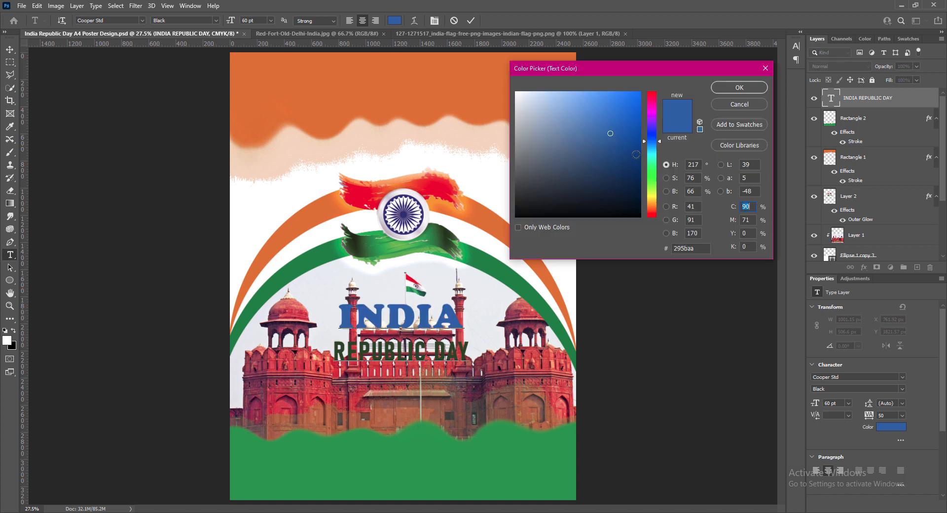
{"action": "left_click_drag", "start_coordinate": [635, 154], "coordinate": [641, 142]}
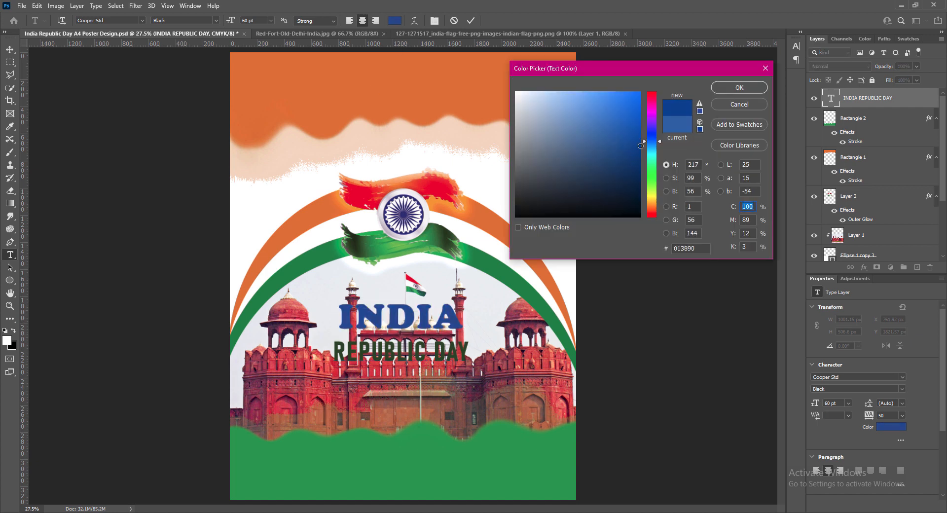
{"action": "key", "text": "Return"}
Set the line REPUBLIC DAY in Matura MT Script Capitals at 30 pt.
{"action": "left_click_drag", "start_coordinate": [334, 350], "coordinate": [468, 351]}
{"action": "left_click", "coordinate": [142, 21]}
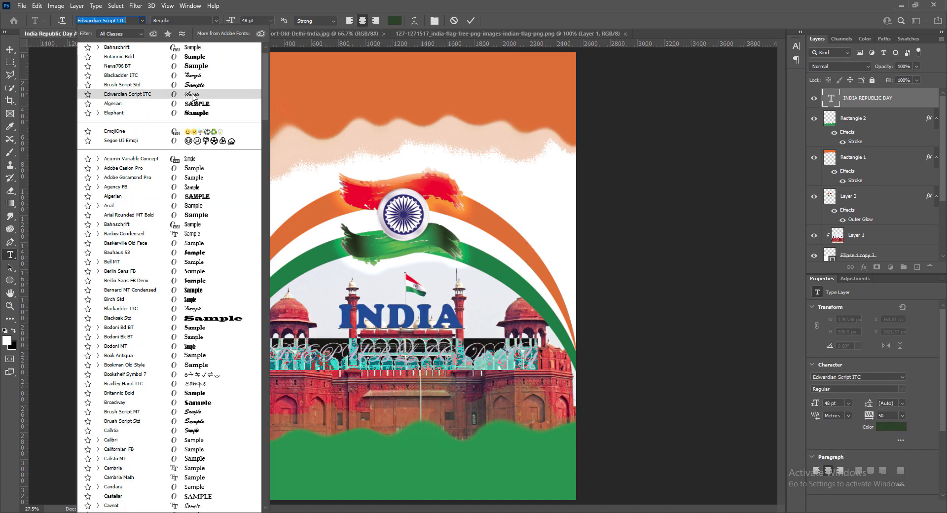
{"action": "scroll", "coordinate": [197, 296], "scroll_direction": "down", "scroll_amount": 3}
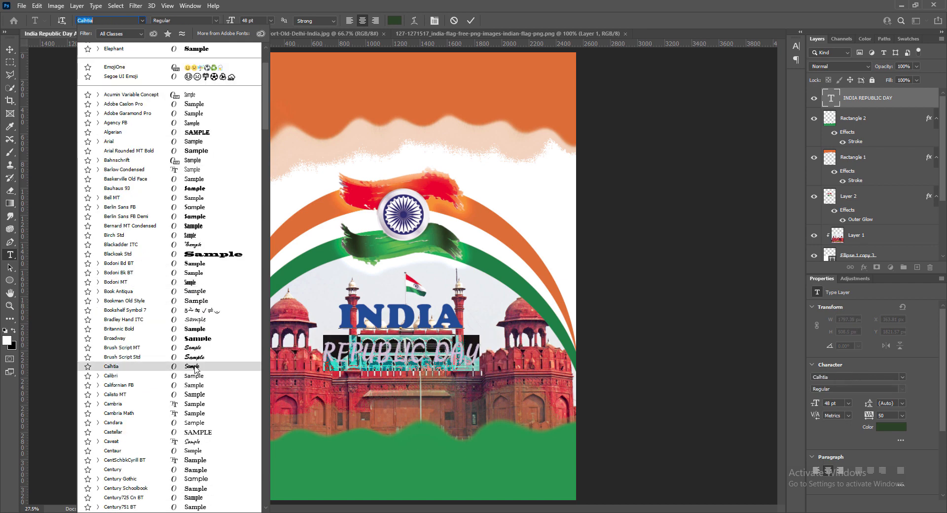
{"action": "scroll", "coordinate": [197, 369], "scroll_direction": "down", "scroll_amount": 10}
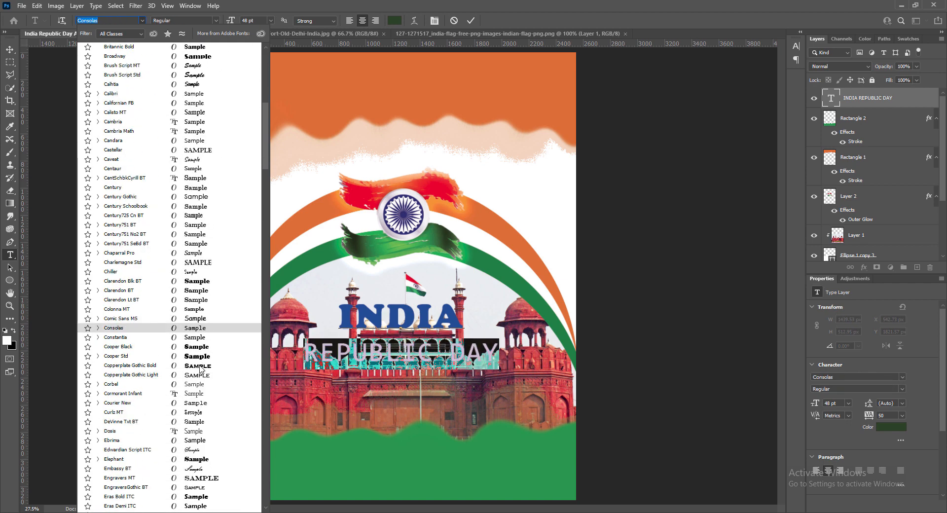
{"action": "scroll", "coordinate": [200, 369], "scroll_direction": "down", "scroll_amount": 11}
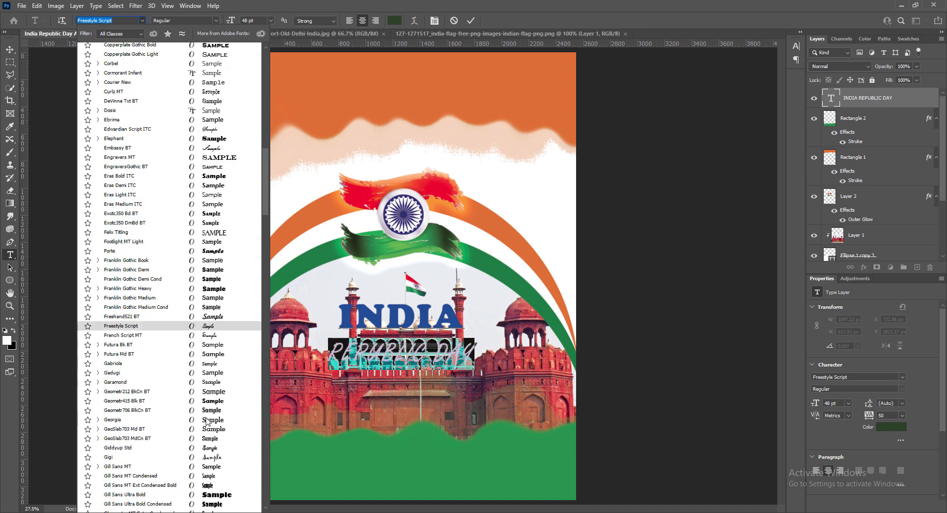
{"action": "scroll", "coordinate": [207, 421], "scroll_direction": "down", "scroll_amount": 10}
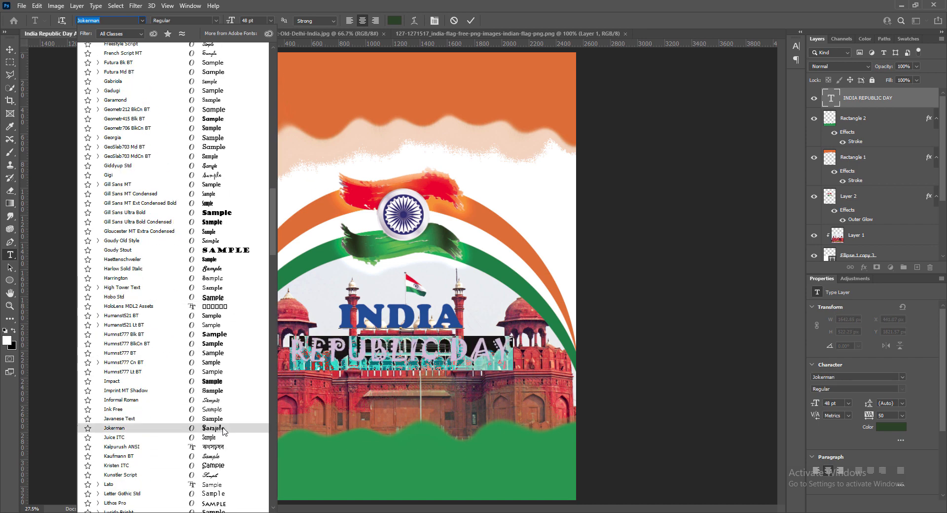
{"action": "scroll", "coordinate": [224, 432], "scroll_direction": "down", "scroll_amount": 3}
{"action": "left_click", "coordinate": [222, 414]}
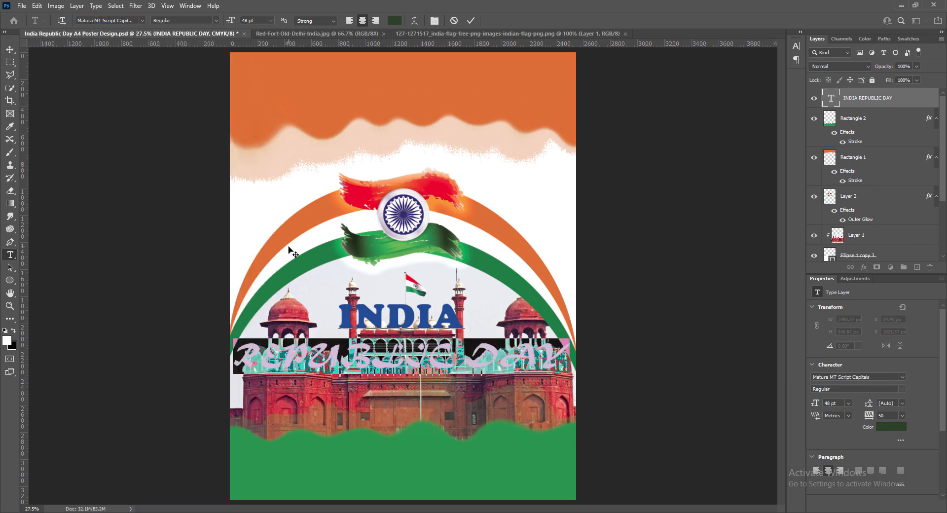
{"action": "left_click", "coordinate": [270, 20]}
{"action": "left_click", "coordinate": [261, 115]}
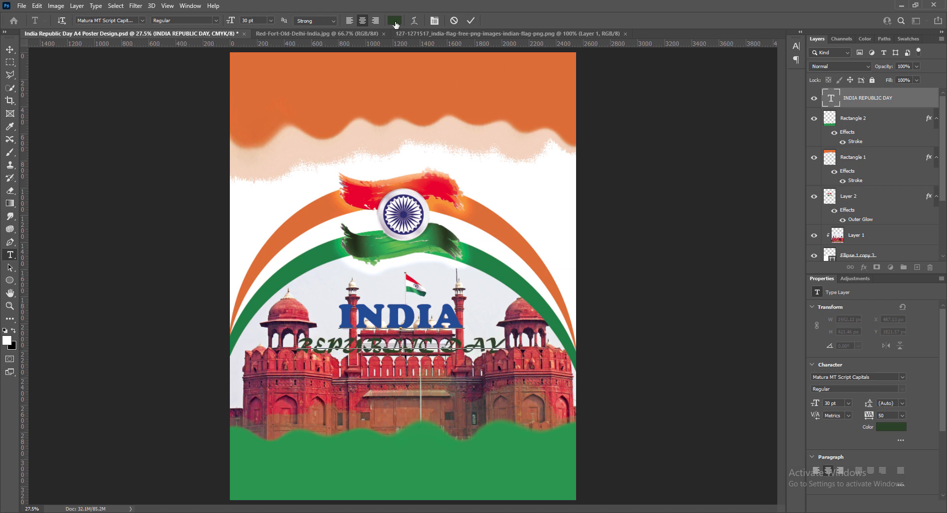
Colour the word REPUBLIC orange and the word DAY green, sampling both colours from the tricolour arches.
{"action": "left_click", "coordinate": [395, 21]}
{"action": "left_click", "coordinate": [330, 211]}
{"action": "left_click", "coordinate": [739, 87]}
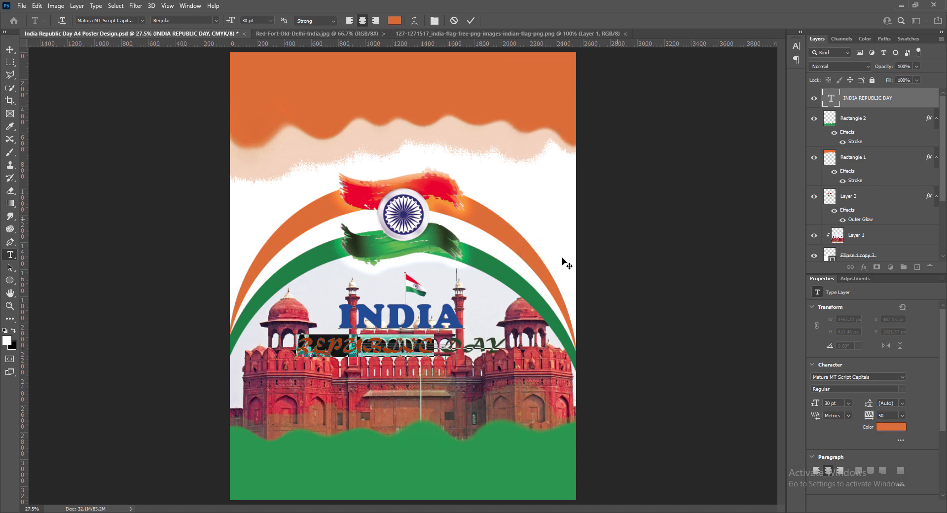
{"action": "double_click", "coordinate": [473, 345]}
{"action": "left_click", "coordinate": [394, 21]}
{"action": "left_click", "coordinate": [467, 253]}
{"action": "left_click", "coordinate": [472, 254]}
{"action": "key", "text": "Return"}
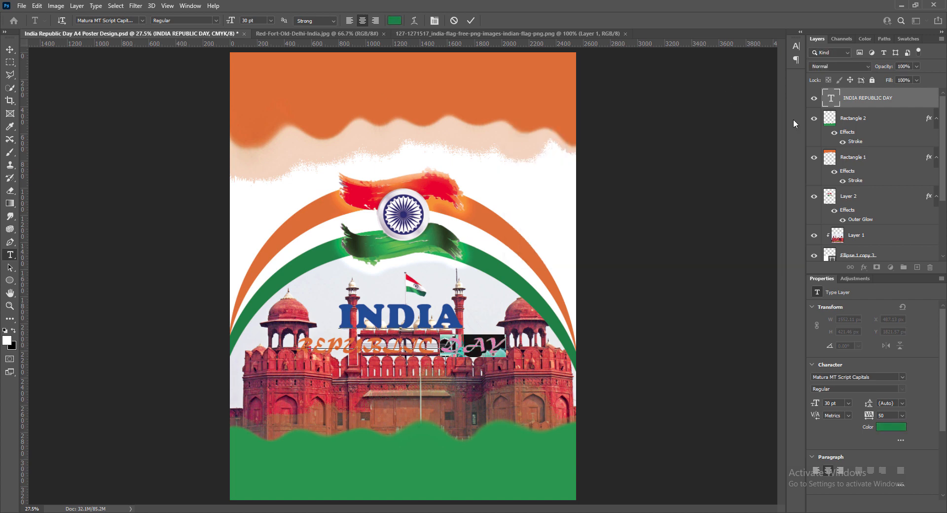
Set the whole title's tracking to 0 and its leading to 24 pt.
{"action": "key", "text": "ctrl+a"}
{"action": "key", "text": "ctrl+t"}
{"action": "left_click", "coordinate": [798, 76]}
{"action": "left_click", "coordinate": [785, 135]}
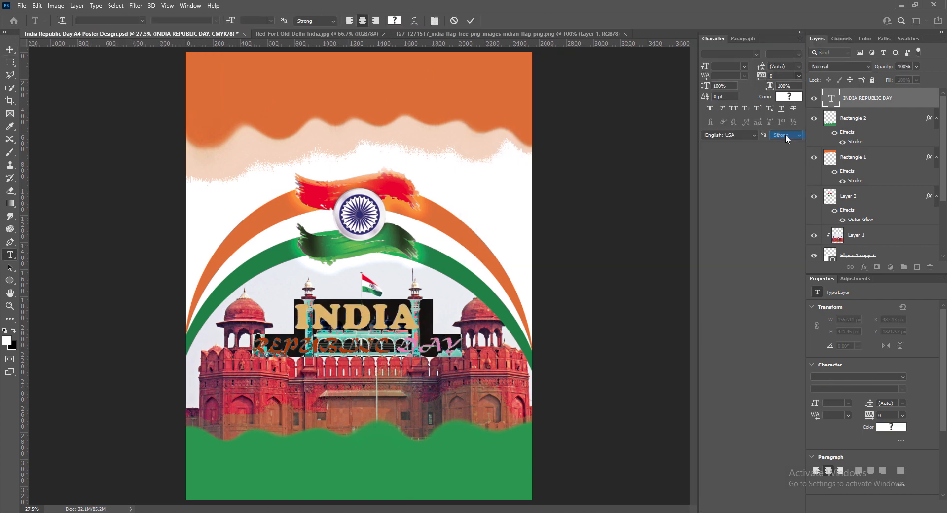
{"action": "left_click", "coordinate": [798, 67]}
{"action": "left_click", "coordinate": [788, 102]}
{"action": "left_click", "coordinate": [798, 67]}
{"action": "left_click", "coordinate": [792, 111]}
{"action": "left_click", "coordinate": [798, 66]}
{"action": "left_click", "coordinate": [790, 140]}
{"action": "left_click", "coordinate": [799, 67]}
{"action": "left_click", "coordinate": [784, 153]}
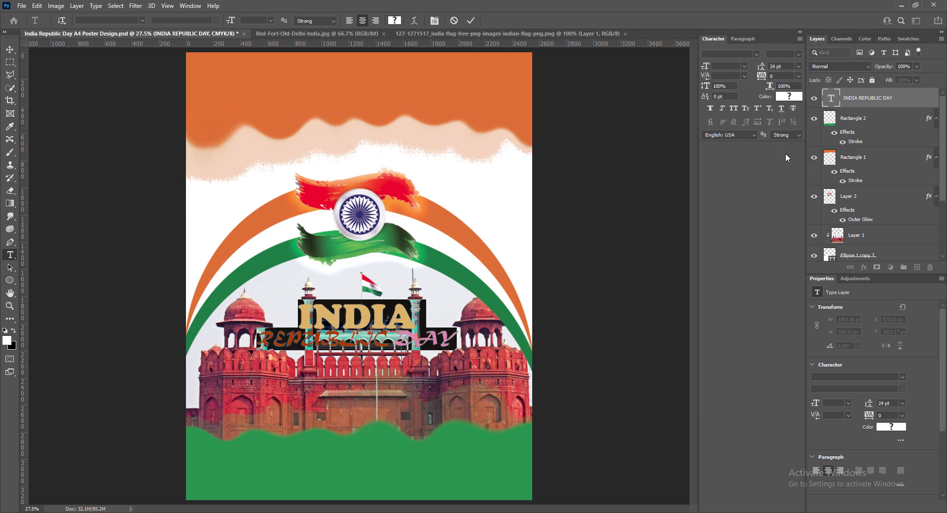
{"action": "left_click", "coordinate": [799, 32]}
{"action": "left_click", "coordinate": [471, 21]}
Nudge the title text about 4 px down over the fort.
{"action": "key", "text": "v"}
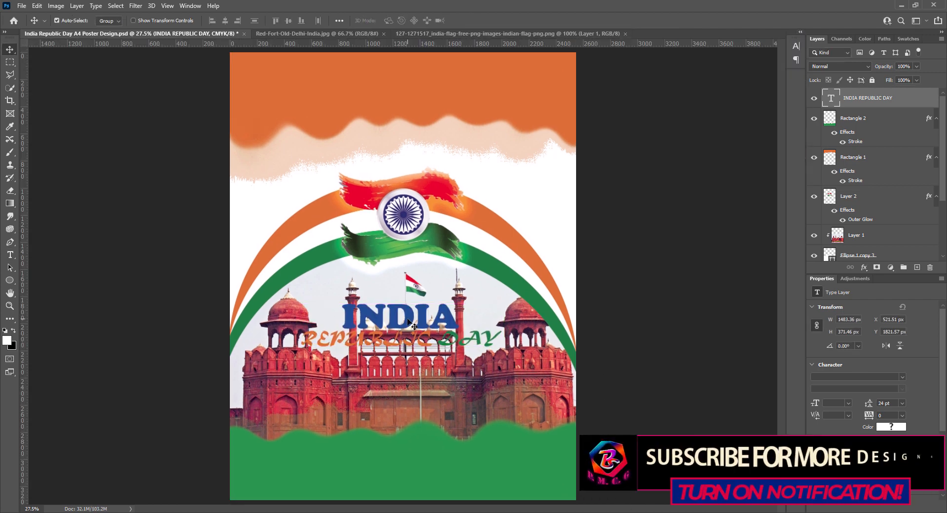
{"action": "key", "text": "ctrl+t"}
{"action": "mouse_move", "coordinate": [393, 318]}
{"action": "left_mouse_down"}
{"action": "mouse_move", "coordinate": [433, 316]}
{"action": "mouse_move", "coordinate": [392, 319]}
{"action": "left_mouse_up"}
{"action": "key", "text": "Return"}
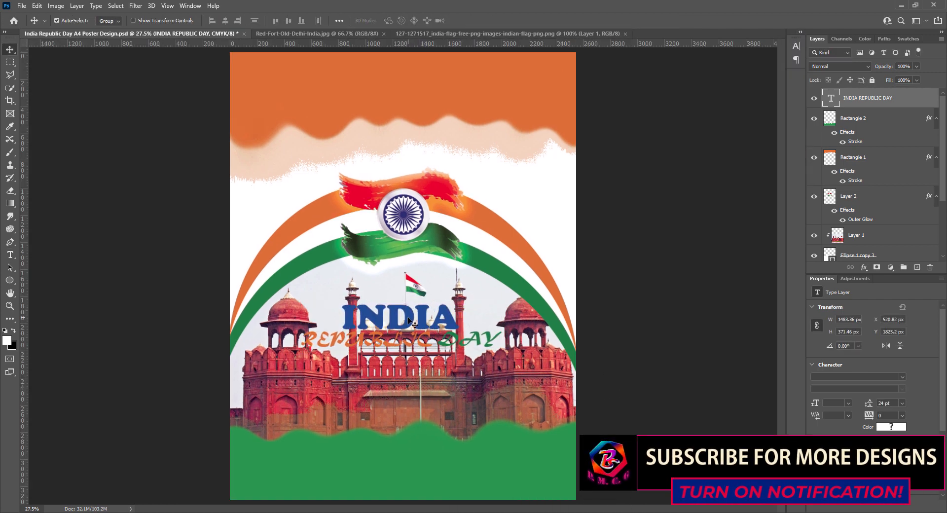
Add a white outside Stroke of about 33 px at 90% opacity to the title text.
{"action": "double_click", "coordinate": [832, 95]}
{"action": "left_click", "coordinate": [580, 233]}
{"action": "left_click", "coordinate": [717, 257]}
{"action": "left_click", "coordinate": [515, 93]}
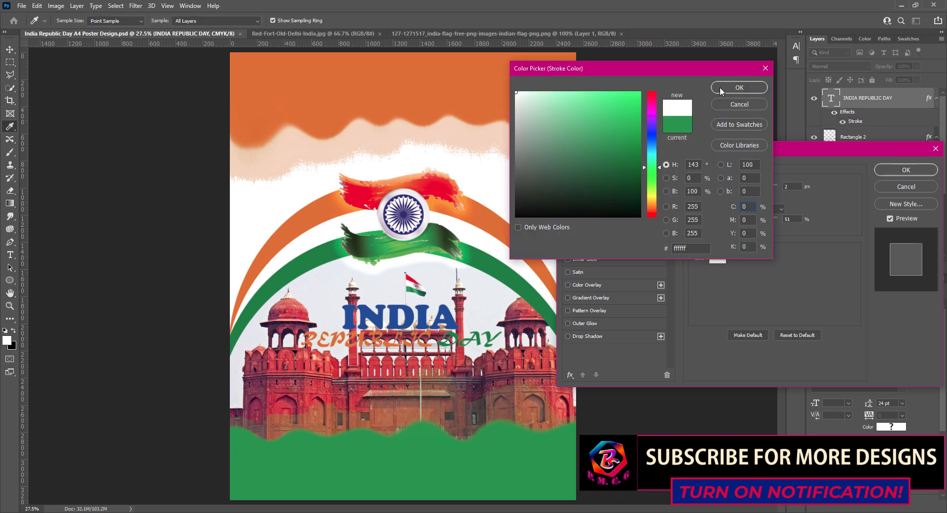
{"action": "left_click", "coordinate": [730, 88]}
{"action": "left_click_drag", "start_coordinate": [734, 187], "coordinate": [738, 188]}
{"action": "left_click_drag", "start_coordinate": [754, 221], "coordinate": [772, 220]}
{"action": "left_click_drag", "start_coordinate": [738, 188], "coordinate": [739, 191]}
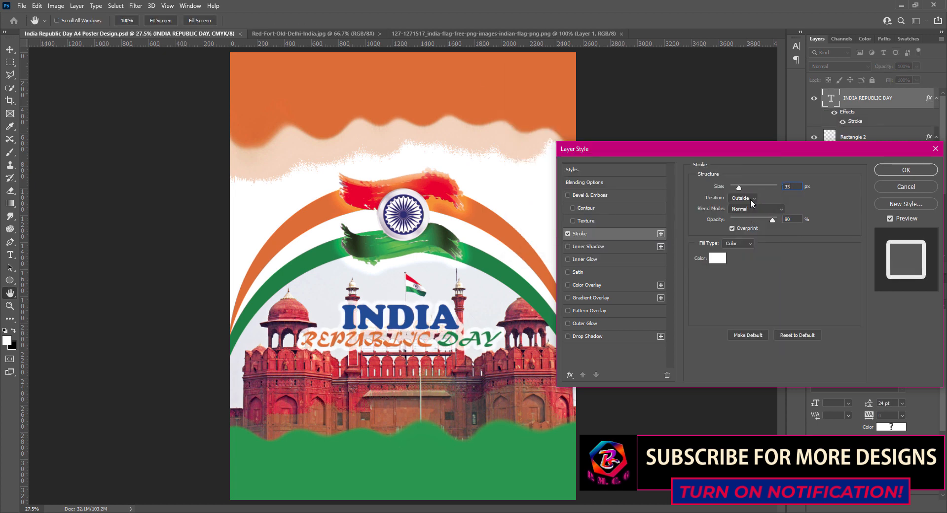
{"action": "left_click", "coordinate": [586, 336]}
{"action": "left_click_drag", "start_coordinate": [757, 237], "coordinate": [754, 236]}
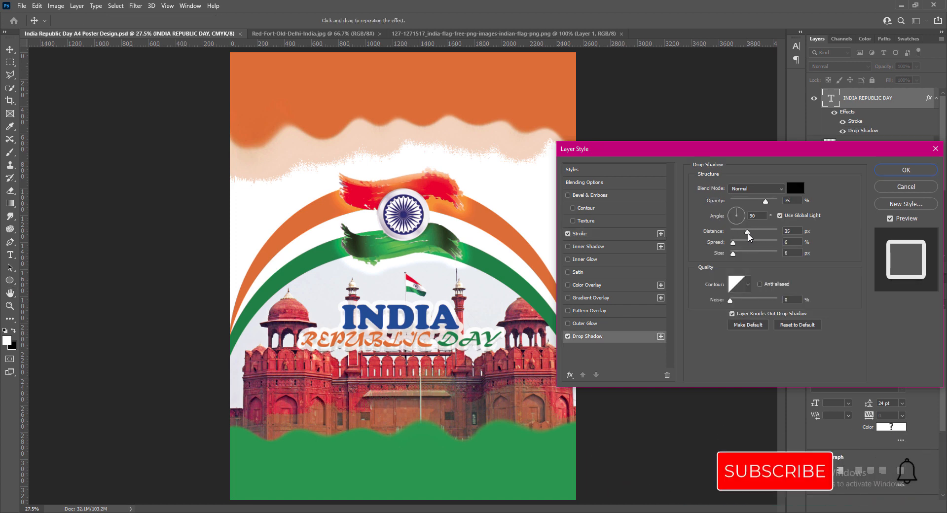
{"action": "left_click", "coordinate": [568, 336]}
Add an Outer Glow effect to the title text with a size of about 117 px.
{"action": "left_click", "coordinate": [572, 323]}
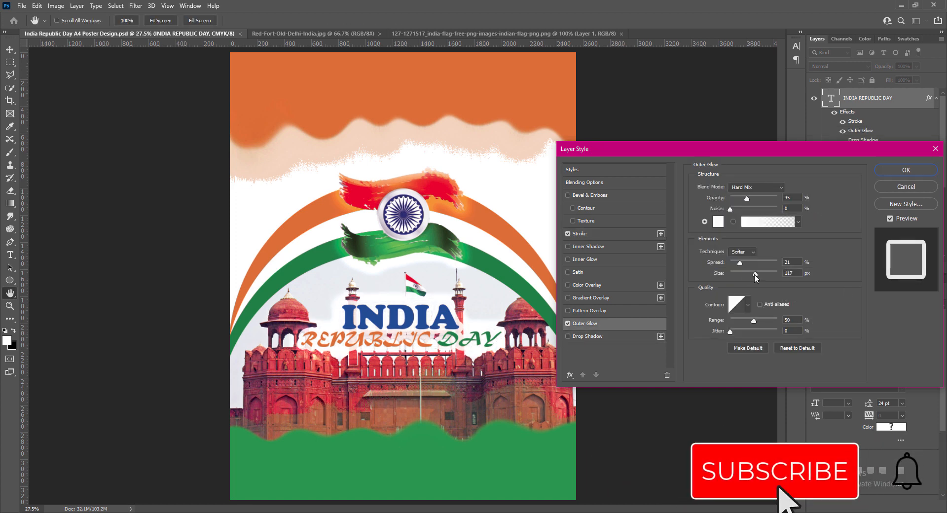
{"action": "left_click", "coordinate": [787, 273]}
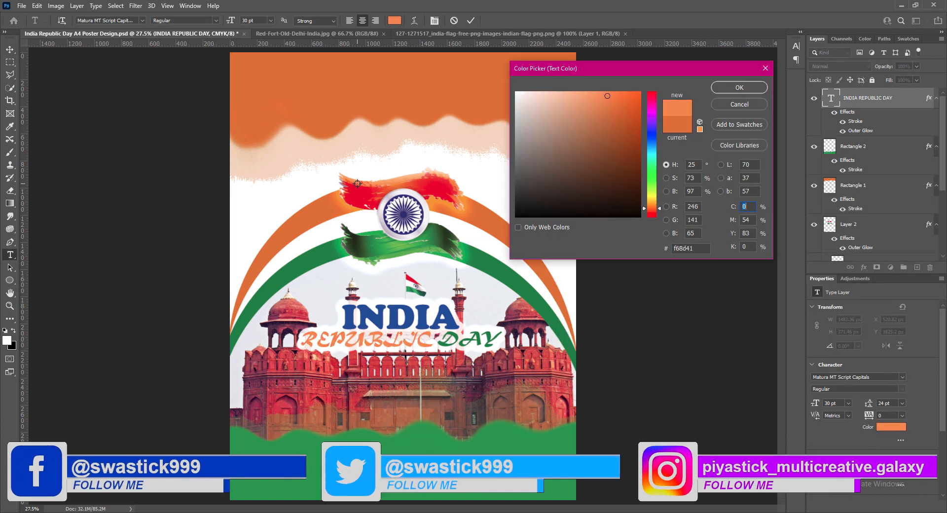
Change the word REPUBLIC to a deeper, more saturated orange.
{"action": "mouse_move", "coordinate": [620, 107]}
{"action": "left_mouse_down"}
{"action": "mouse_move", "coordinate": [639, 122]}
{"action": "mouse_move", "coordinate": [641, 112]}
{"action": "left_mouse_up"}
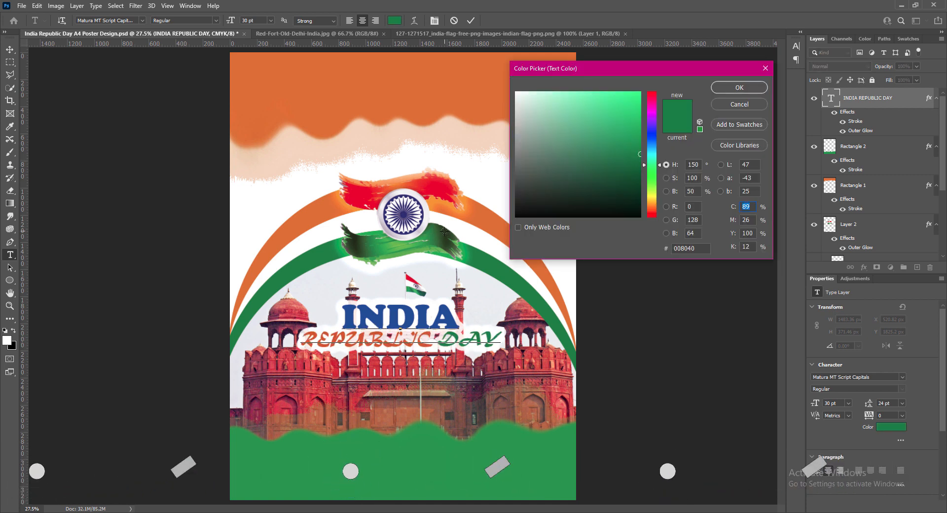
Apply green #008040 to the word DAY and commit the title text.
{"action": "key", "text": "Return"}
{"action": "key", "text": "ctrl+Return"}
{"action": "key", "text": "v"}
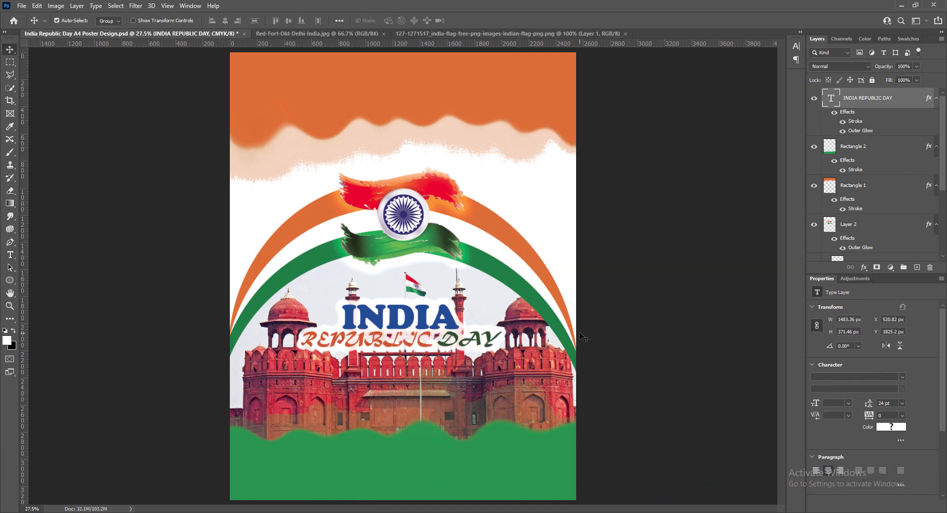
Move the title text down about 237 px over the fort's facade.
{"action": "key", "text": "shift+Down"}
{"action": "key", "text": "shift+Down"}
{"action": "key", "text": "shift+Down"}
{"action": "key", "text": "shift+Down"}
{"action": "key", "text": "shift+Down"}
{"action": "key", "text": "shift+Down"}
{"action": "key", "text": "shift+Down"}
{"action": "key", "text": "shift+Down"}
{"action": "key", "text": "shift+Down"}
{"action": "key", "text": "shift+Down"}
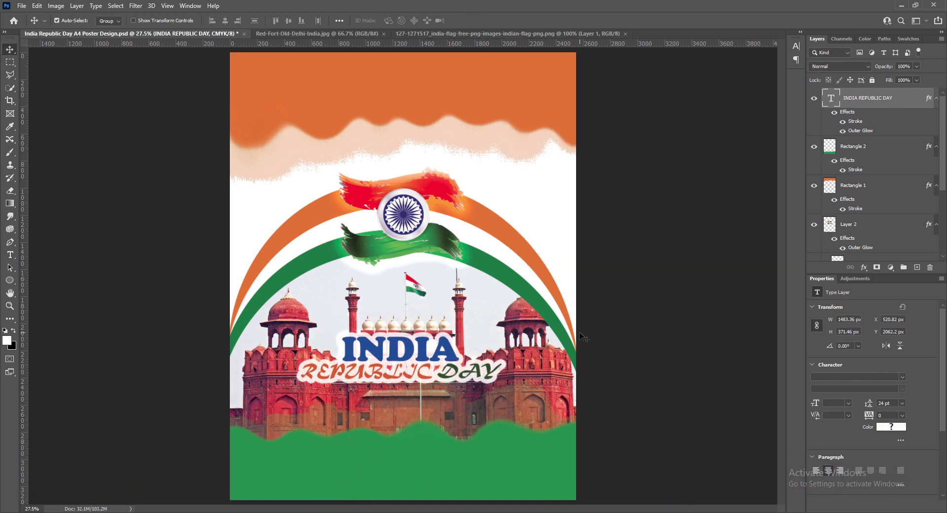
Lower the opacity of the title text's Stroke effect to 75%.
{"action": "right_click", "coordinate": [831, 99]}
{"action": "left_click", "coordinate": [841, 106]}
{"action": "left_click", "coordinate": [581, 233]}
{"action": "left_click_drag", "start_coordinate": [773, 222], "coordinate": [768, 223]}
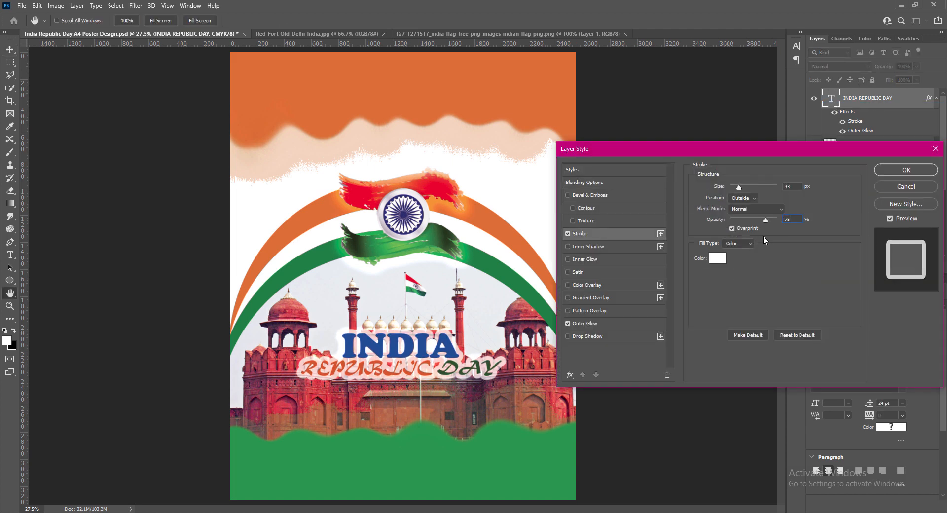
{"action": "left_click", "coordinate": [906, 169]}
Recolour the word REPUBLIC to deep red #c50009 and save the poster.
{"action": "double_click", "coordinate": [830, 97]}
{"action": "left_click", "coordinate": [890, 427]}
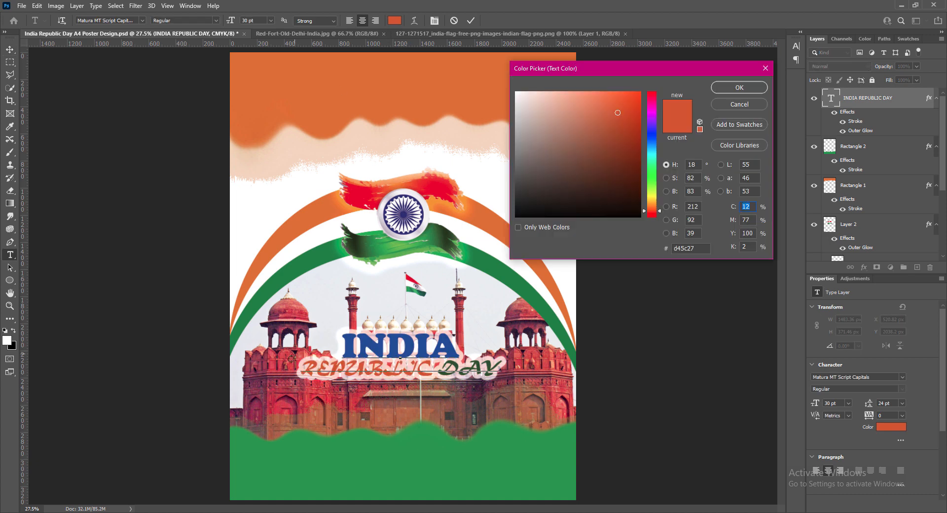
{"action": "left_click_drag", "start_coordinate": [651, 210], "coordinate": [651, 92]}
{"action": "left_click", "coordinate": [640, 133]}
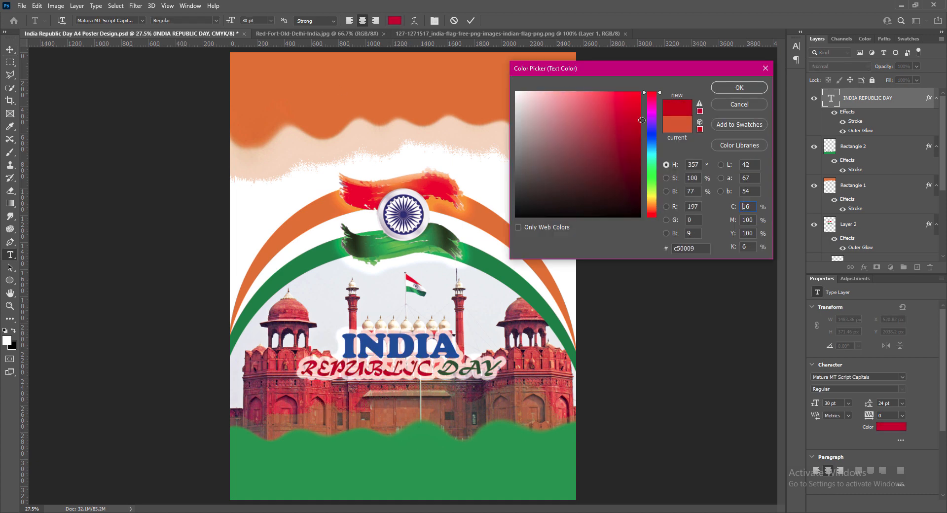
{"action": "left_click", "coordinate": [739, 87]}
{"action": "left_click", "coordinate": [699, 279]}
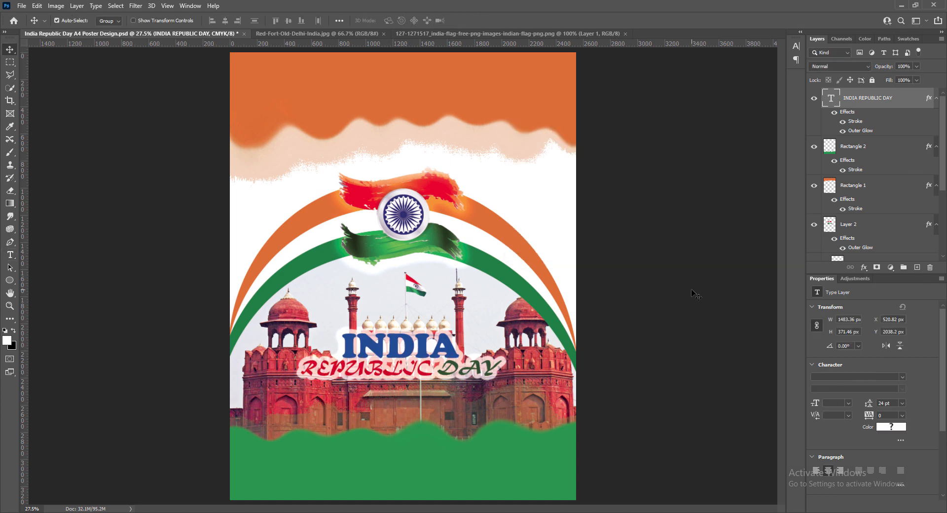
{"action": "key", "text": "ctrl+s"}
Set the tracking of the word INDIA in the title to 25.
{"action": "double_click", "coordinate": [410, 359]}
{"action": "left_click", "coordinate": [305, 370]}
{"action": "key", "text": "ctrl+a"}
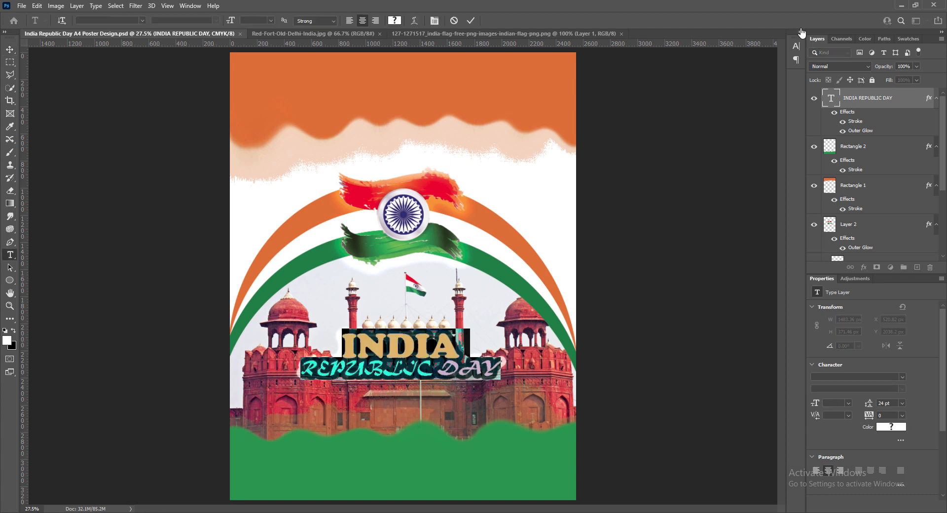
{"action": "left_click", "coordinate": [796, 46]}
{"action": "left_click", "coordinate": [798, 76]}
{"action": "left_click", "coordinate": [779, 169]}
{"action": "double_click", "coordinate": [356, 346]}
{"action": "left_click", "coordinate": [798, 76]}
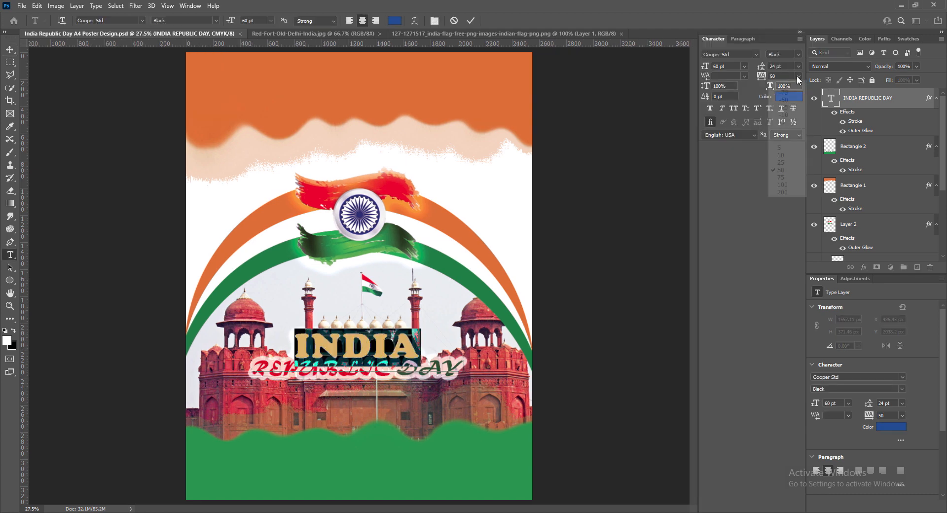
{"action": "left_click", "coordinate": [778, 161]}
Give the REPUBLIC DAY line 75 tracking, a 36 pt font size and 30 pt leading.
{"action": "triple_click", "coordinate": [345, 369]}
{"action": "left_click", "coordinate": [799, 76]}
{"action": "left_click", "coordinate": [777, 179]}
{"action": "left_click", "coordinate": [744, 66]}
{"action": "left_click", "coordinate": [724, 167]}
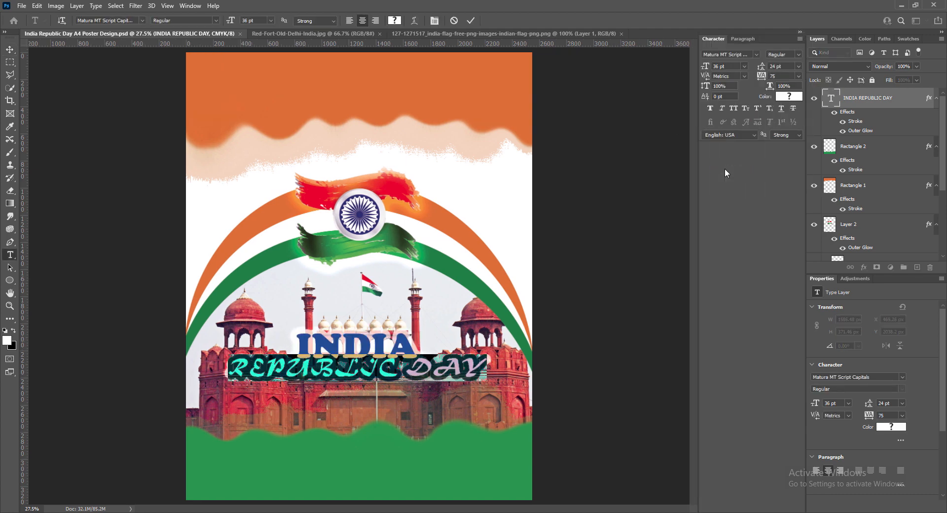
{"action": "left_click", "coordinate": [798, 66]}
{"action": "left_click", "coordinate": [784, 161]}
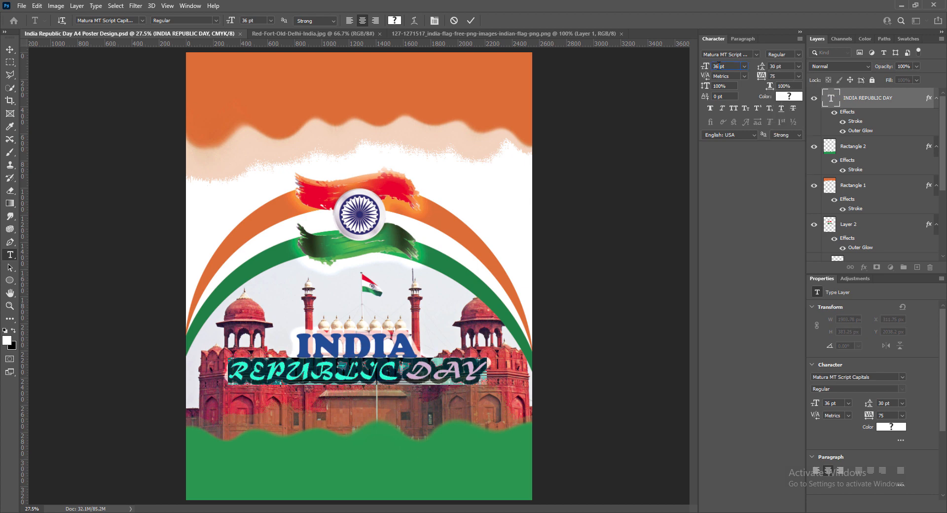
Finish the REPUBLIC DAY line at 33 pt and reposition the title centrally on the poster.
{"action": "left_click", "coordinate": [471, 20]}
{"action": "key", "text": "ctrl+t"}
{"action": "left_click_drag", "start_coordinate": [410, 354], "coordinate": [413, 357]}
{"action": "key", "text": "Return"}
Start a new white text layer below the title in Bahnschrift at 24 pt with tracking 0.
{"action": "key", "text": "ctrl+shift+alt+n"}
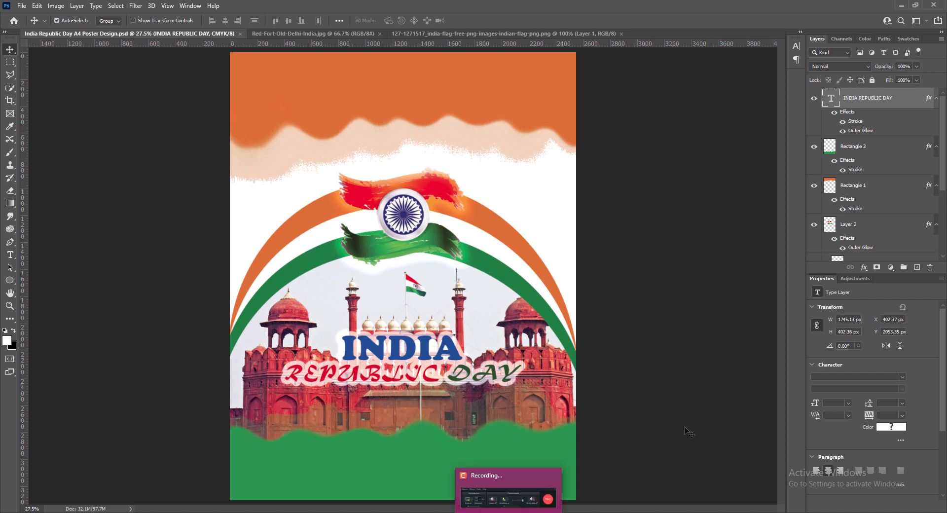
{"action": "left_click", "coordinate": [10, 255]}
{"action": "left_click", "coordinate": [359, 408]}
{"action": "left_click", "coordinate": [141, 21]}
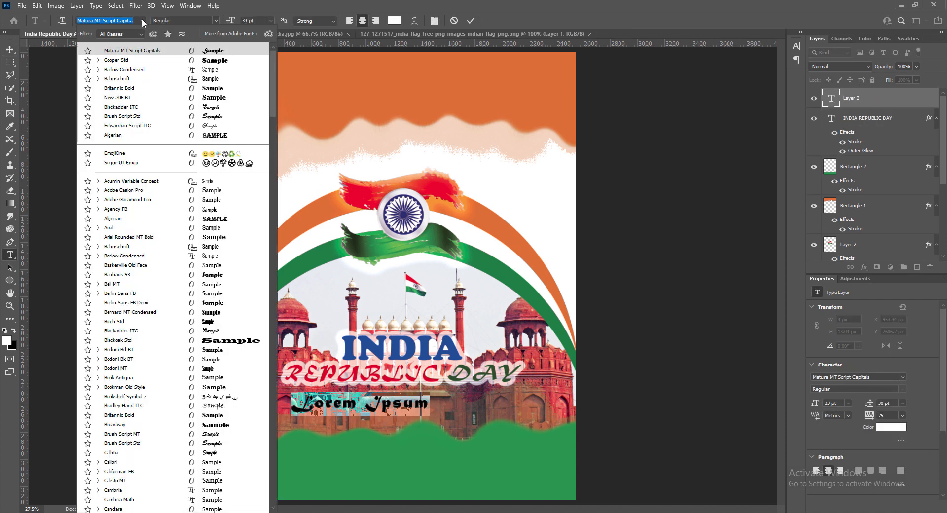
{"action": "left_click", "coordinate": [151, 63]}
{"action": "left_click", "coordinate": [271, 20]}
{"action": "left_click", "coordinate": [259, 107]}
{"action": "left_click", "coordinate": [799, 33]}
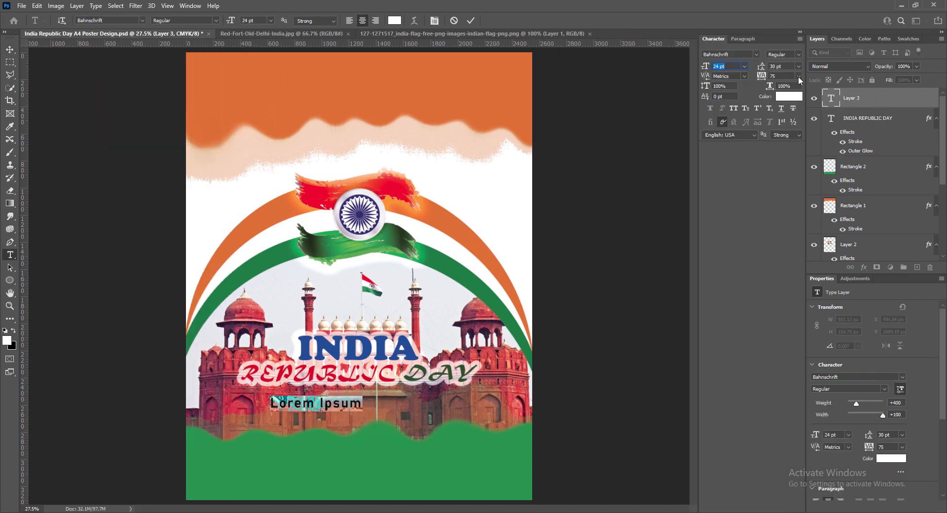
{"action": "left_click", "coordinate": [798, 77]}
{"action": "left_click", "coordinate": [786, 137]}
{"action": "left_click", "coordinate": [798, 32]}
Enter "ESTABLISHED ON JANUARY 26, 1950" with "REPUBLIC OF INDIA" on a second line.
{"action": "type", "text": "ESTABLISHED ON JA"}
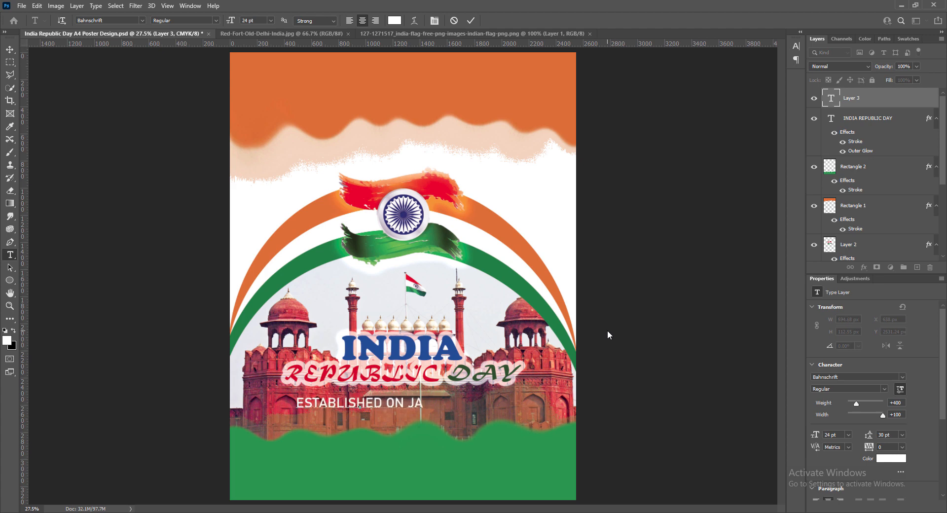
{"action": "type", "text": "NUARY 26, 1950 REPU"}
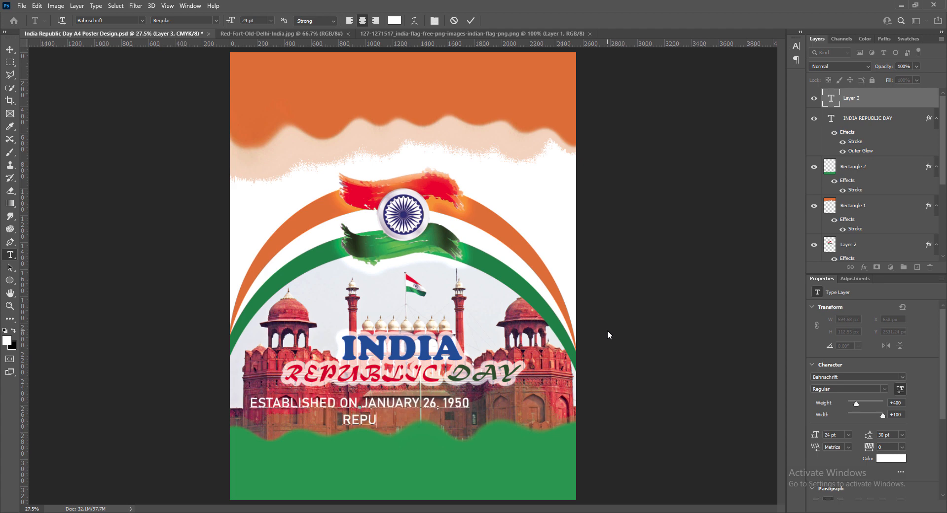
{"action": "type", "text": "BLIC OF INDIA"}
Set both subtitle lines to SemiBold SemiCondensed at 21 pt.
{"action": "key", "text": "ctrl+a"}
{"action": "left_click", "coordinate": [184, 20]}
{"action": "left_click", "coordinate": [202, 112]}
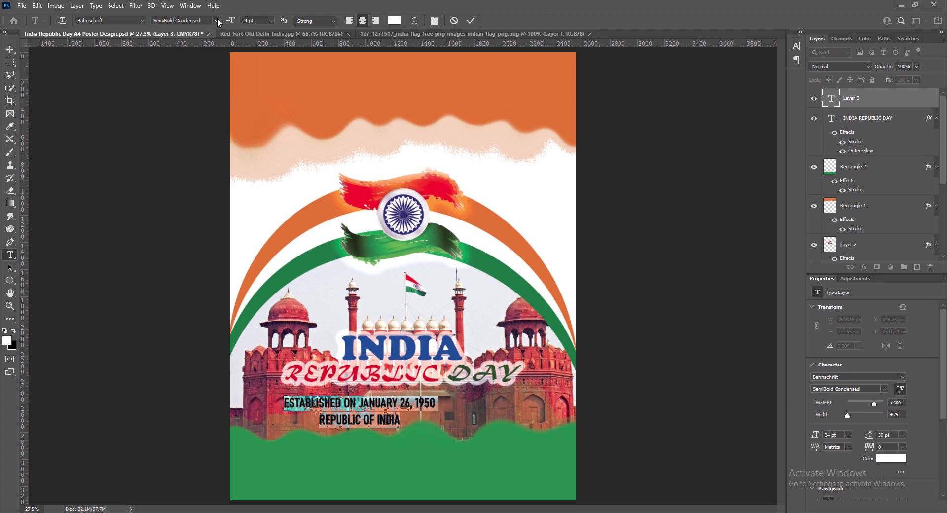
{"action": "left_click", "coordinate": [215, 20]}
{"action": "left_click", "coordinate": [204, 112]}
{"action": "type", "text": "21"}
Recolour the subtitle to a dark blue sampled from the word INDIA.
{"action": "left_click", "coordinate": [395, 20]}
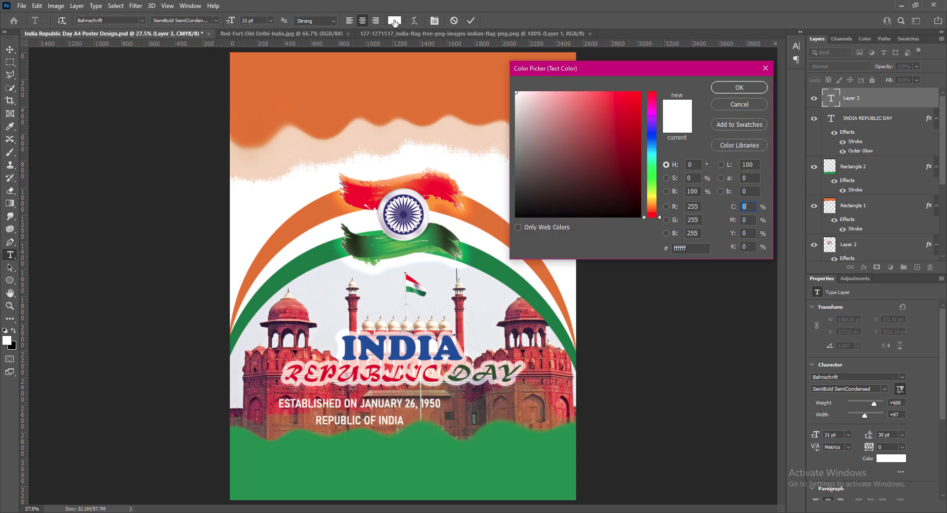
{"action": "left_click", "coordinate": [454, 356]}
{"action": "left_click", "coordinate": [640, 143]}
{"action": "left_click", "coordinate": [739, 87]}
Set the subtitle's leading to 24 pt and centre it beneath the title.
{"action": "left_click", "coordinate": [800, 32]}
{"action": "left_click", "coordinate": [801, 68]}
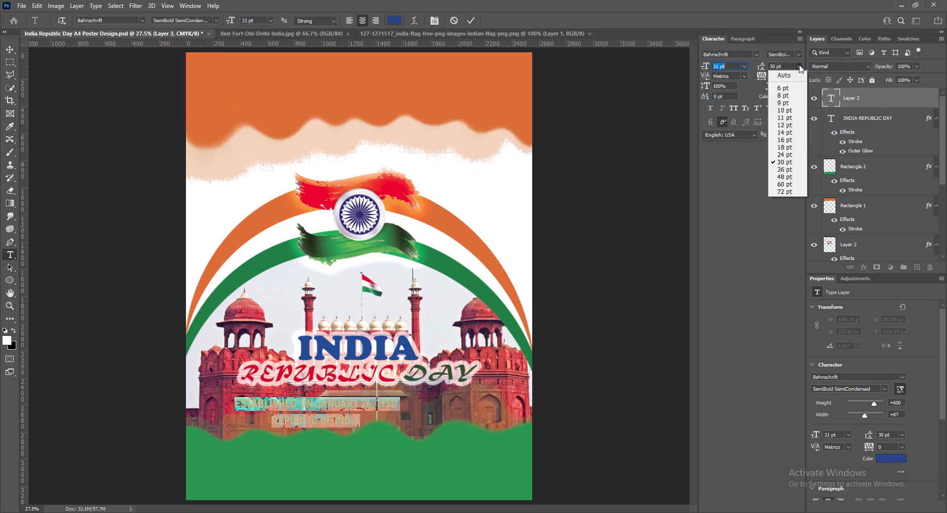
{"action": "left_click", "coordinate": [785, 153]}
{"action": "left_click", "coordinate": [800, 32]}
{"action": "left_click_drag", "start_coordinate": [356, 403], "coordinate": [392, 402]}
{"action": "key", "text": "Return"}
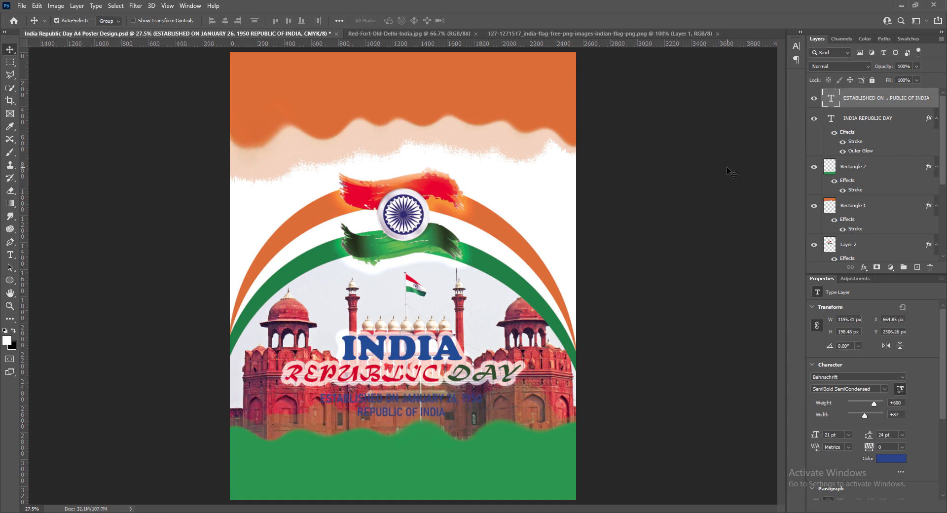
Add a white outside Stroke of 12 px at 81% opacity to the subtitle text.
{"action": "double_click", "coordinate": [887, 97]}
{"action": "left_click", "coordinate": [579, 232]}
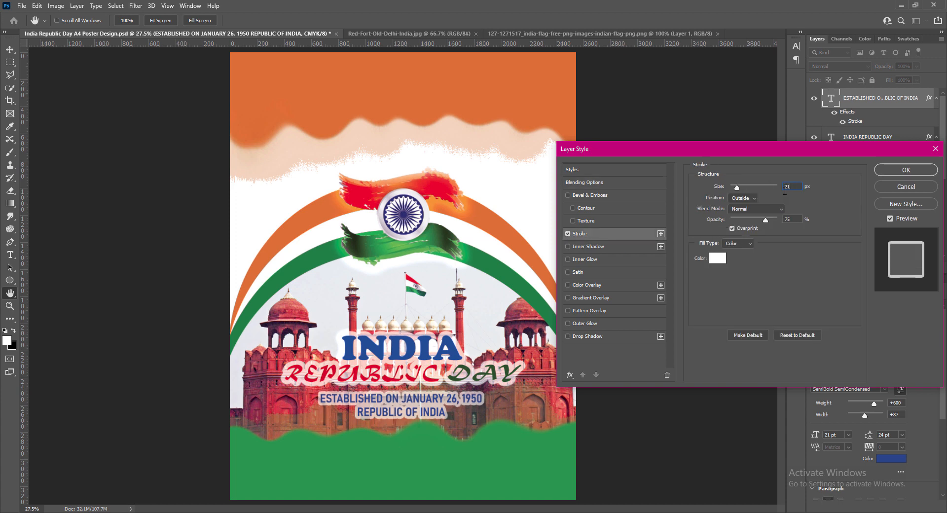
{"action": "left_click_drag", "start_coordinate": [785, 191], "coordinate": [769, 187]}
{"action": "type", "text": "15"}
{"action": "type", "text": "91"}
{"action": "left_click_drag", "start_coordinate": [791, 220], "coordinate": [776, 219]}
{"action": "type", "text": "81"}
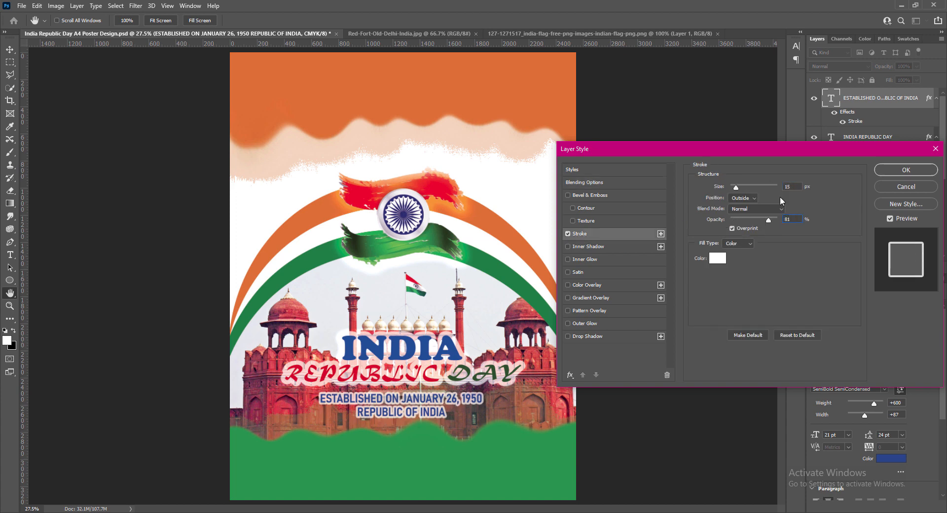
{"action": "left_click_drag", "start_coordinate": [792, 187], "coordinate": [776, 187]}
{"action": "type", "text": "9"}
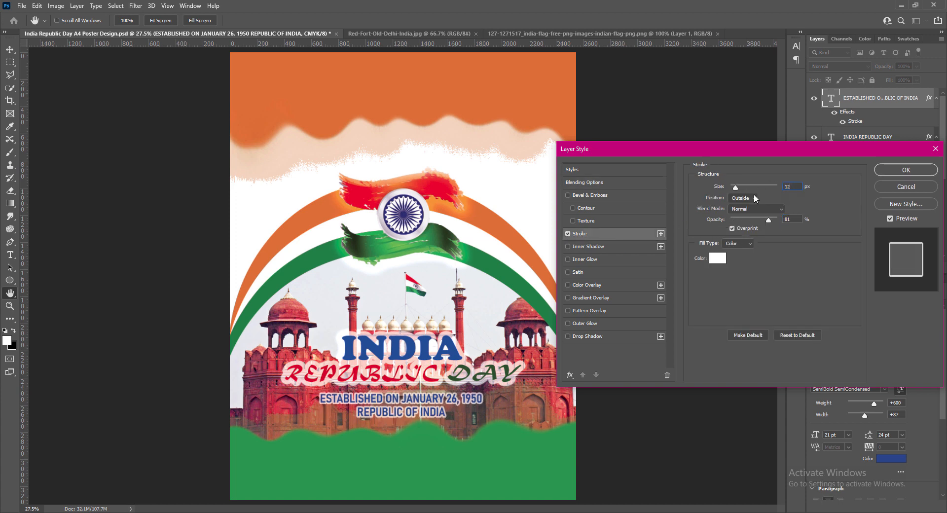
{"action": "left_click", "coordinate": [905, 169]}
Draw a diamond of about 59 px on a new layer just before the subtitle's first line.
{"action": "left_click", "coordinate": [915, 267]}
{"action": "right_click", "coordinate": [10, 279]}
{"action": "left_click", "coordinate": [47, 328]}
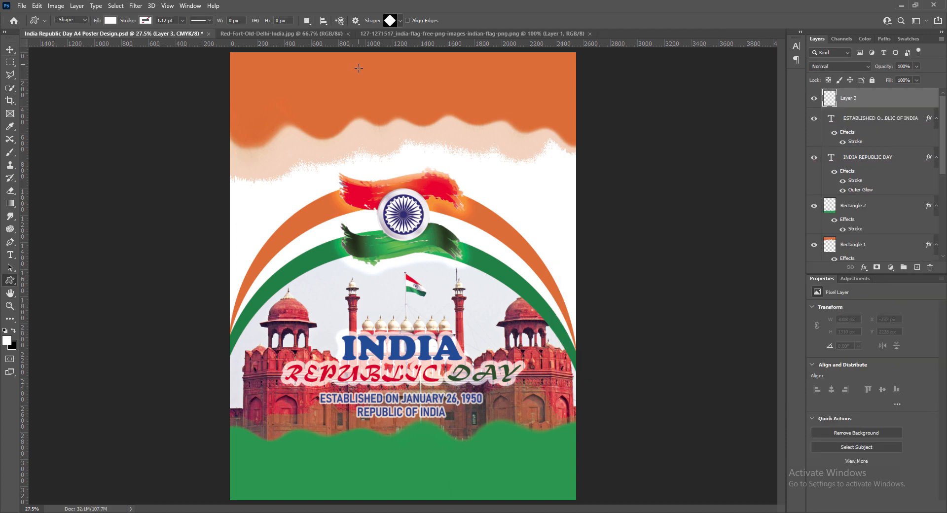
{"action": "left_click_drag", "start_coordinate": [296, 396], "coordinate": [303, 403]}
Fill the diamond with dark blue #013093 sampled from the word INDIA.
{"action": "left_click", "coordinate": [10, 51]}
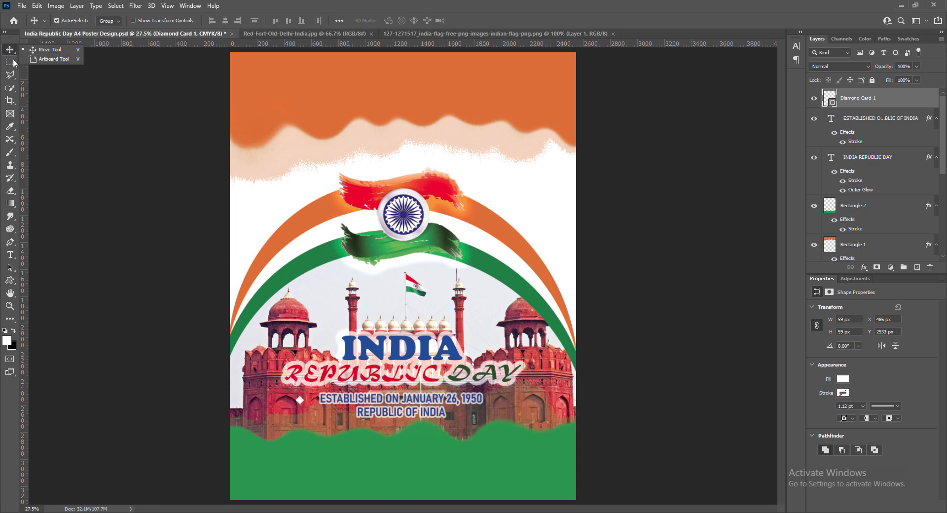
{"action": "double_click", "coordinate": [831, 100]}
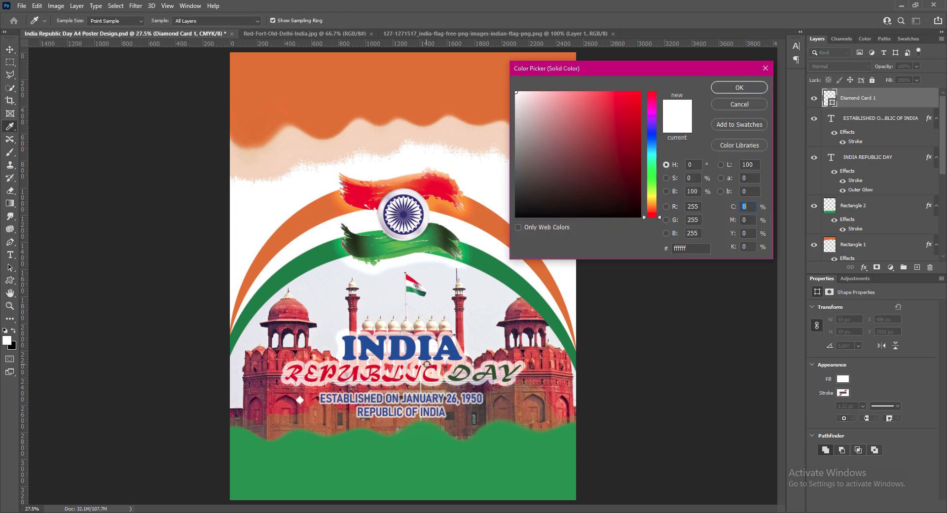
{"action": "left_click", "coordinate": [425, 358]}
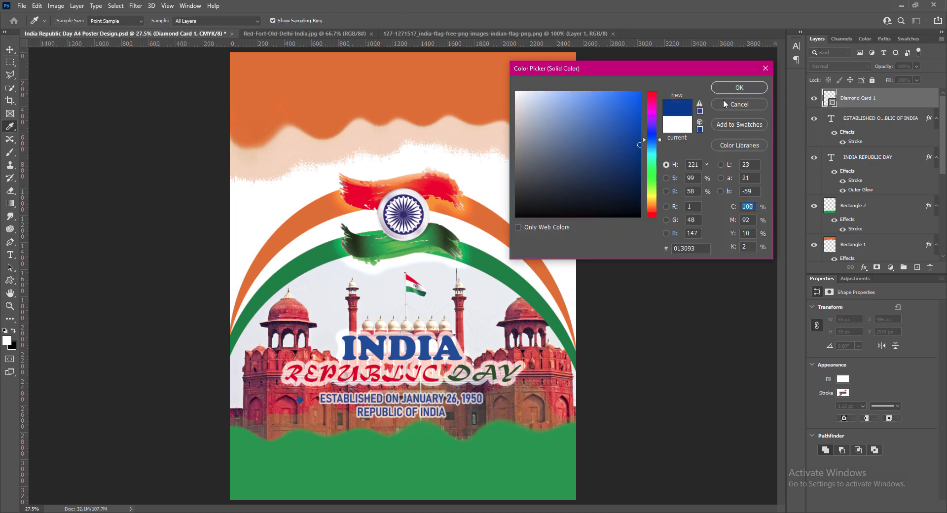
{"action": "left_click", "coordinate": [740, 87]}
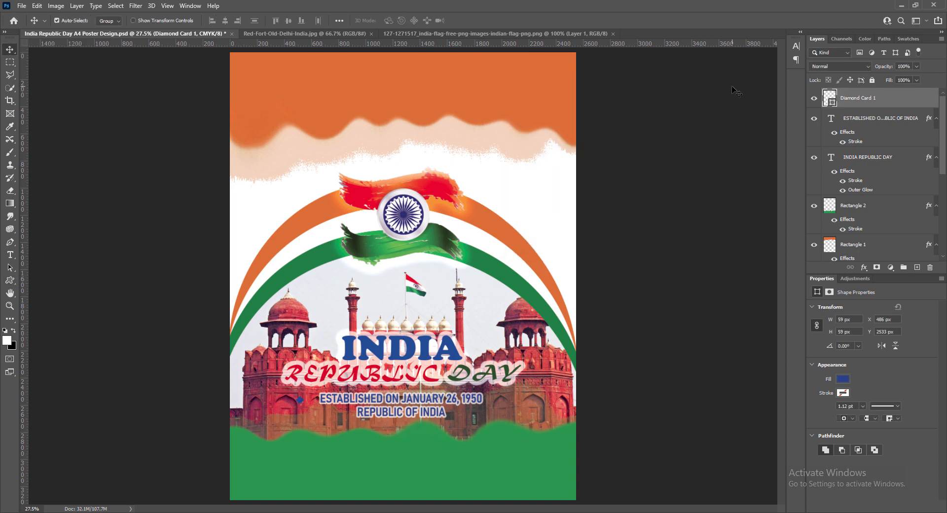
Add a white outside Stroke of 6 px at 75% opacity to the diamond.
{"action": "right_click", "coordinate": [833, 96]}
{"action": "left_click", "coordinate": [854, 99]}
{"action": "left_click", "coordinate": [567, 234]}
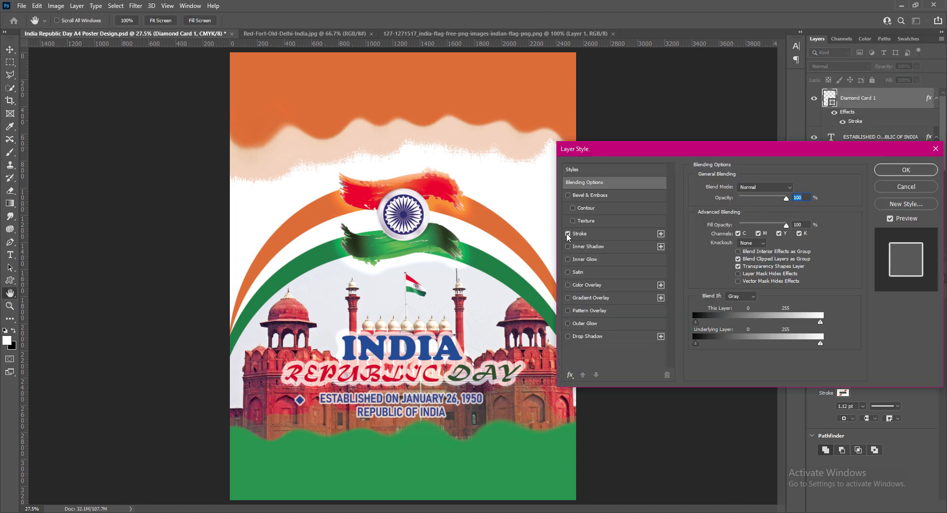
{"action": "left_click", "coordinate": [584, 233]}
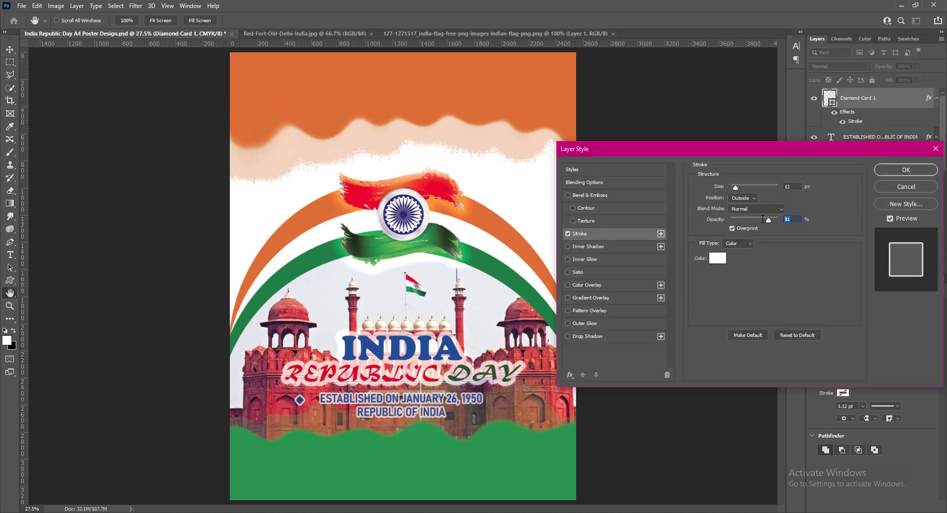
{"action": "type", "text": "75"}
{"action": "type", "text": "6"}
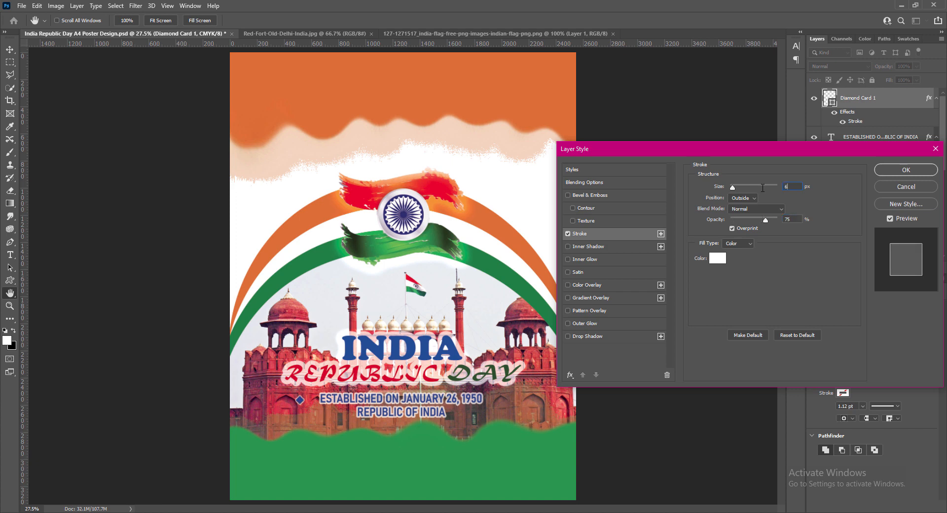
{"action": "left_click", "coordinate": [906, 170]}
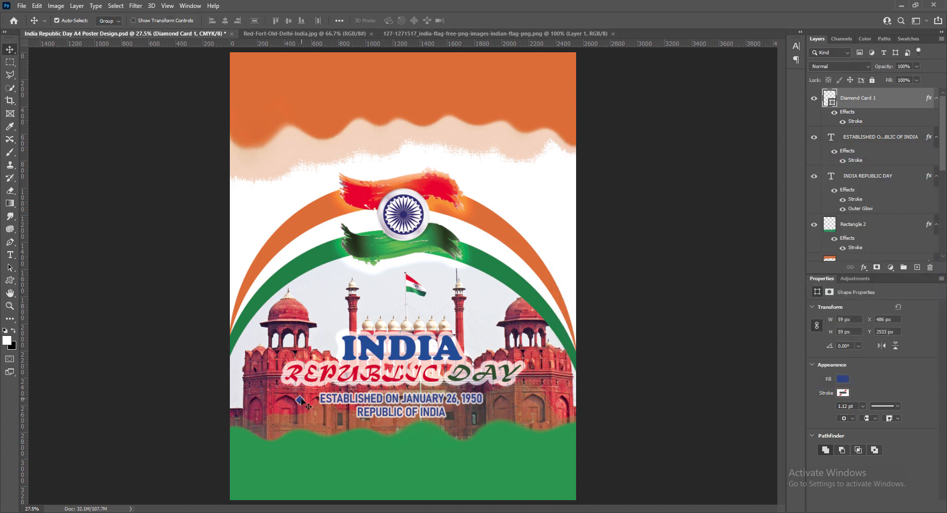
Shrink the diamond to about 46 px and align it just before the subtitle's first line.
{"action": "left_click_drag", "start_coordinate": [302, 401], "coordinate": [310, 402]}
{"action": "key", "text": "ctrl+t"}
{"action": "left_click_drag", "start_coordinate": [314, 405], "coordinate": [312, 404]}
{"action": "left_click", "coordinate": [489, 21]}
{"action": "key", "text": "Right"}
{"action": "key", "text": "Right"}
{"action": "key", "text": "Right"}
{"action": "key", "text": "Right"}
{"action": "key", "text": "Right"}
{"action": "key", "text": "Right"}
{"action": "key", "text": "Up"}
{"action": "key", "text": "Up"}
{"action": "key", "text": "Up"}
{"action": "key", "text": "Up"}
Duplicate the diamond so one sits at each end of both subtitle lines, and save the poster.
{"action": "left_click_drag", "start_coordinate": [314, 401], "coordinate": [492, 402]}
{"action": "left_click_drag", "start_coordinate": [310, 399], "coordinate": [453, 412]}
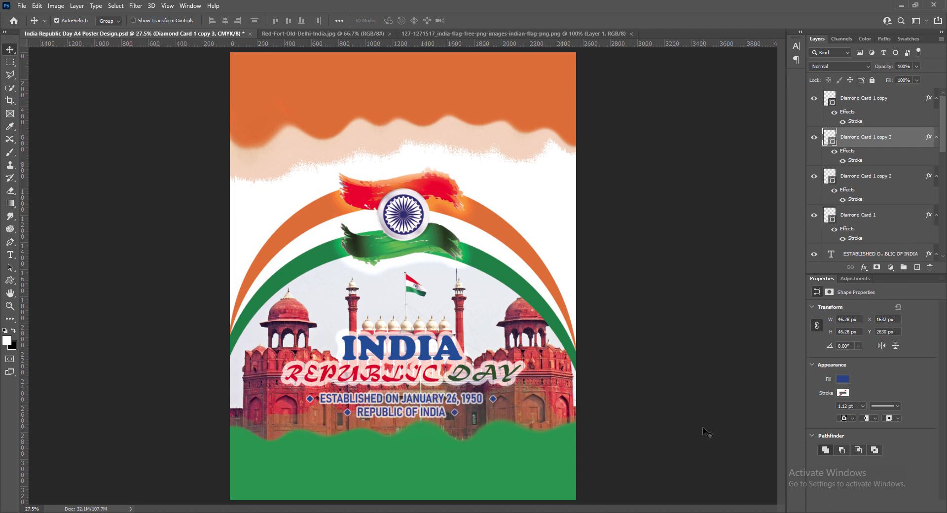
{"action": "key", "text": "ctrl+s"}
Add white centred text in the lower green band: "HOPE PEACE REIGNS IN YOUR PART OF THE" and, on a second line, "WORLD TODAY AND EVERYDAY".
{"action": "left_click", "coordinate": [868, 98]}
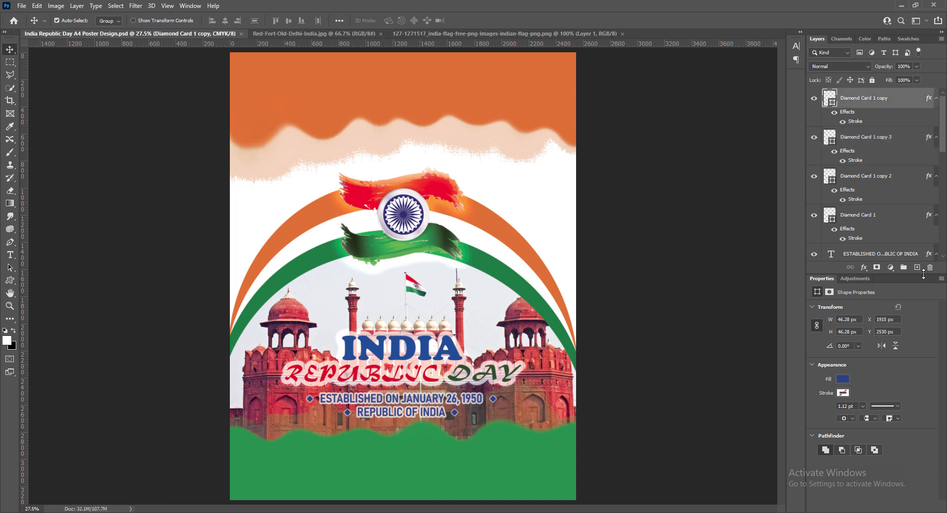
{"action": "key", "text": "t"}
{"action": "left_click", "coordinate": [395, 457]}
{"action": "left_click", "coordinate": [394, 20]}
{"action": "key", "text": "Return"}
{"action": "type", "text": "HOPE PE"}
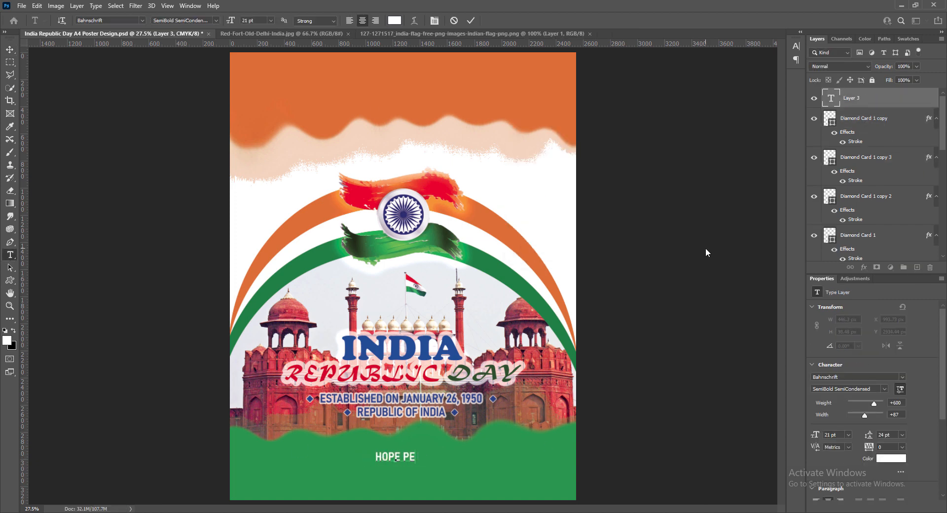
{"action": "type", "text": "ACE REIGNS IN YOUR PART OF THE"}
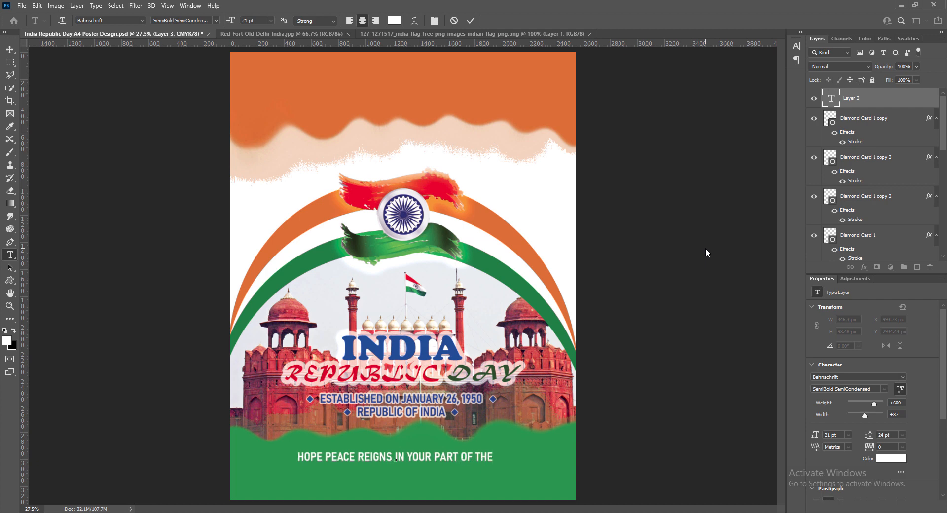
{"action": "key", "text": "Return"}
{"action": "type", "text": "WORLD TODAY AND EVERYDAY"}
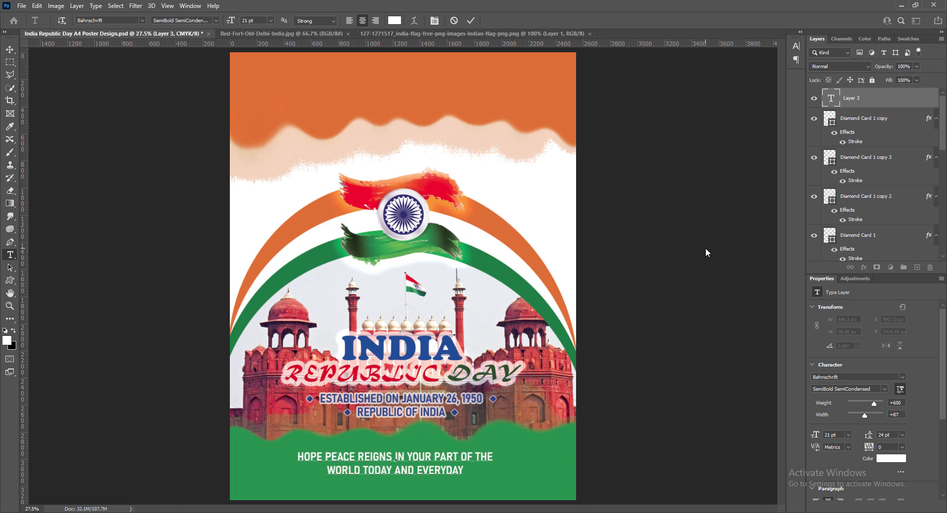
Format the message text as Bahnschrift SemiBold SemiCondensed at 18 pt.
{"action": "left_click_drag", "start_coordinate": [299, 456], "coordinate": [547, 463]}
{"action": "left_click", "coordinate": [217, 21]}
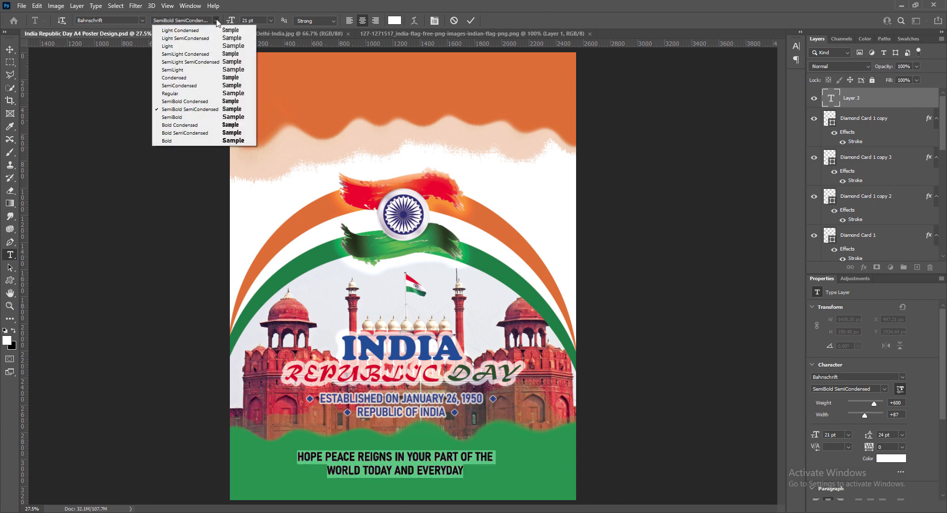
{"action": "left_click", "coordinate": [201, 103]}
{"action": "left_click", "coordinate": [216, 20]}
{"action": "left_click", "coordinate": [202, 113]}
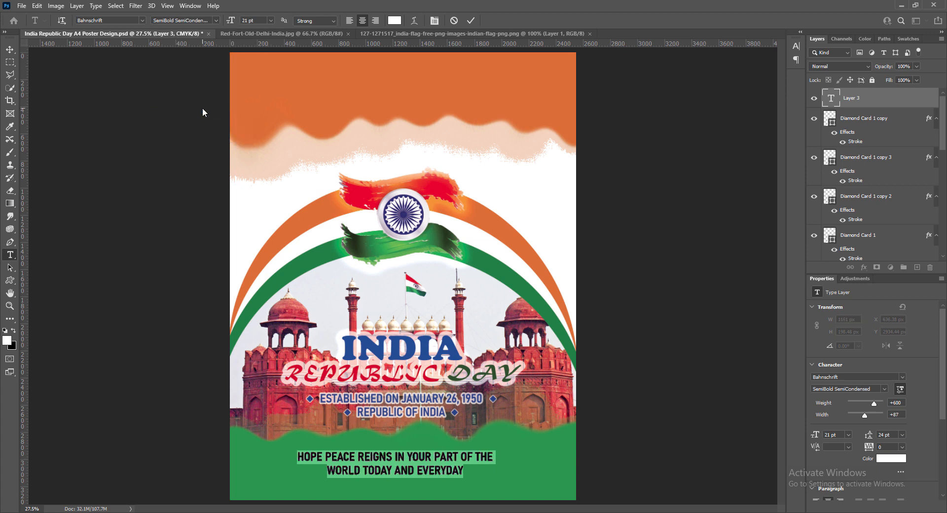
{"action": "left_click", "coordinate": [270, 20]}
{"action": "left_click", "coordinate": [261, 100]}
Set the message text's leading to 24 pt and its tracking to 50.
{"action": "left_click", "coordinate": [796, 46]}
{"action": "left_click", "coordinate": [794, 66]}
{"action": "type", "text": "18"}
{"action": "key", "text": "Return"}
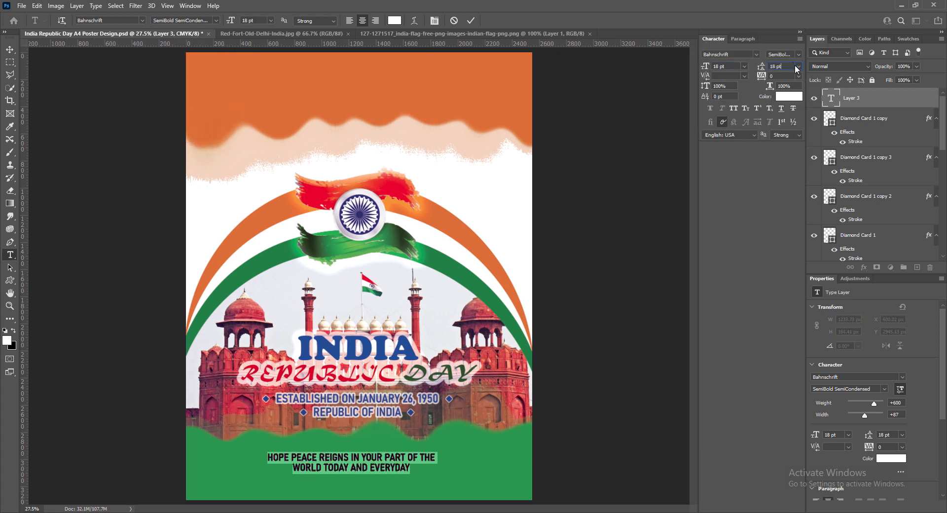
{"action": "left_click", "coordinate": [798, 66]}
{"action": "left_click", "coordinate": [783, 152]}
{"action": "left_click", "coordinate": [797, 76]}
{"action": "left_click", "coordinate": [783, 177]}
{"action": "left_click", "coordinate": [797, 76]}
{"action": "left_click", "coordinate": [783, 170]}
{"action": "left_click", "coordinate": [799, 32]}
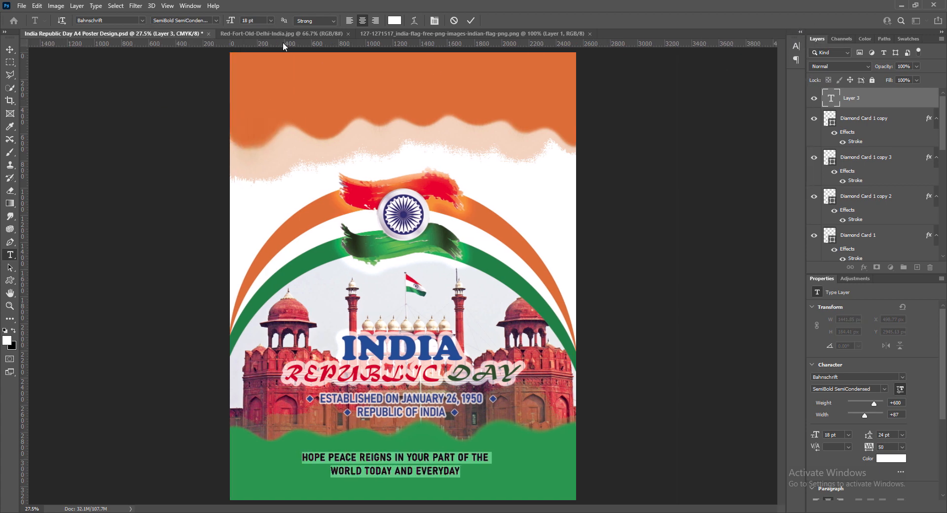
{"action": "left_click", "coordinate": [469, 20]}
Tighten the message text's leading to 21 pt and move the text slightly up and right within the green band.
{"action": "left_click_drag", "start_coordinate": [303, 459], "coordinate": [460, 471]}
{"action": "left_click", "coordinate": [799, 32]}
{"action": "left_click_drag", "start_coordinate": [774, 66], "coordinate": [771, 66]}
{"action": "left_click", "coordinate": [799, 32]}
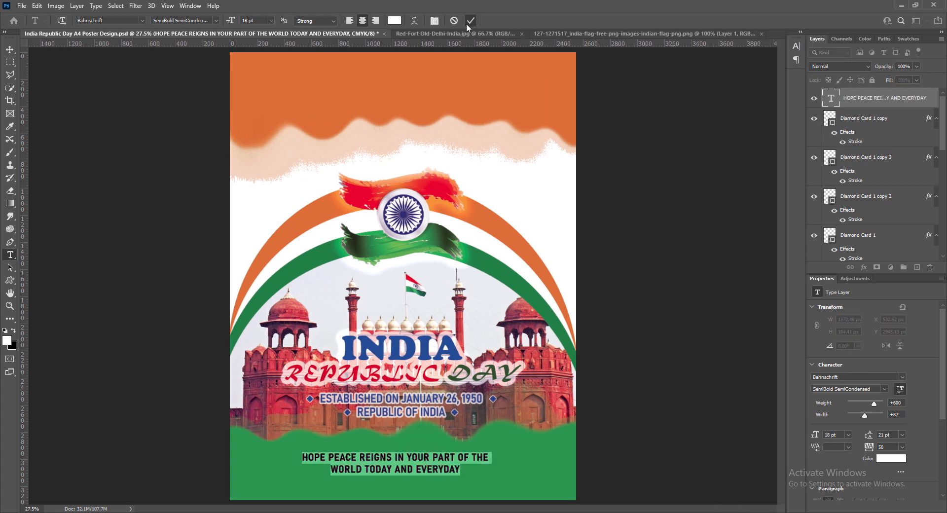
{"action": "left_click", "coordinate": [470, 21]}
{"action": "key", "text": "ctrl+t"}
{"action": "left_click_drag", "start_coordinate": [378, 461], "coordinate": [384, 456]}
{"action": "left_click", "coordinate": [488, 20]}
Add a black Drop Shadow to the message text at 75% opacity, 90° angle and 6 px distance.
{"action": "double_click", "coordinate": [888, 98]}
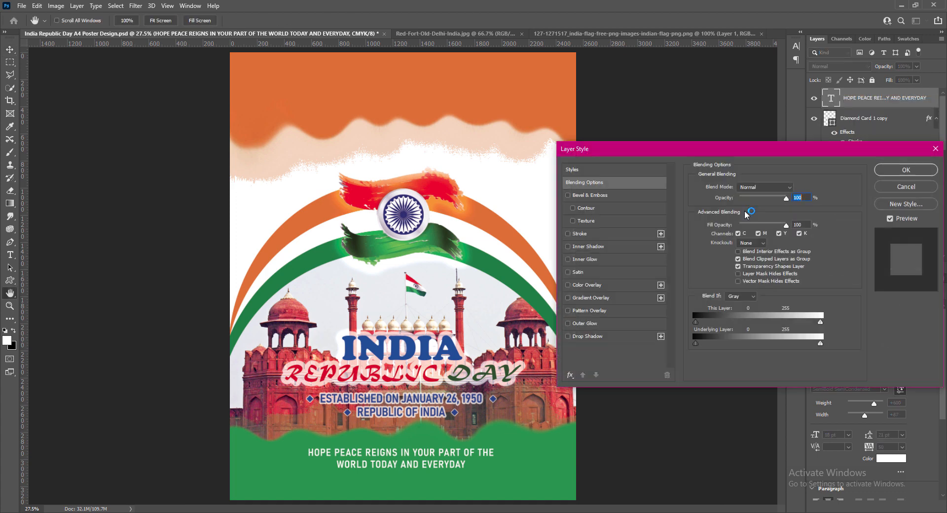
{"action": "left_click", "coordinate": [587, 336]}
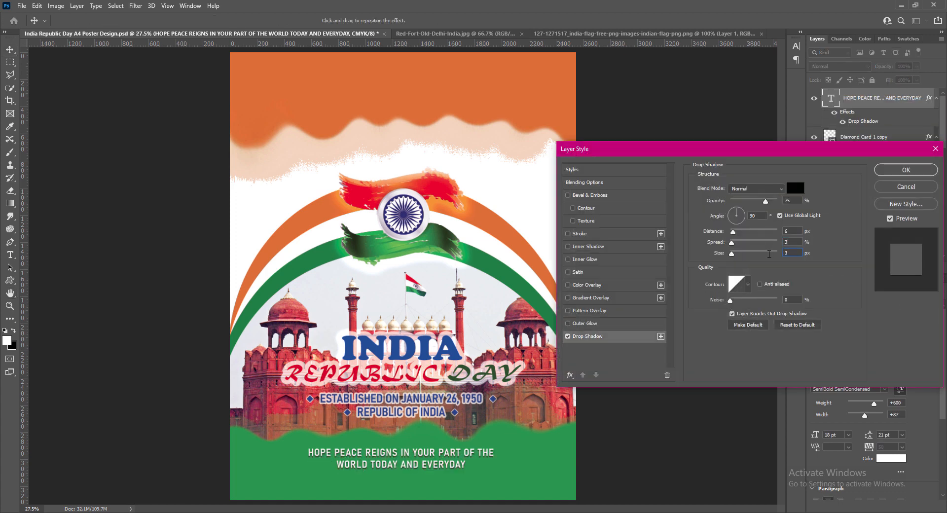
{"action": "scroll", "coordinate": [769, 253], "scroll_direction": "up", "scroll_amount": 1}
{"action": "scroll", "coordinate": [768, 231], "scroll_direction": "up", "scroll_amount": 1}
{"action": "scroll", "coordinate": [768, 241], "scroll_direction": "up", "scroll_amount": 1}
{"action": "scroll", "coordinate": [770, 230], "scroll_direction": "down", "scroll_amount": 1}
{"action": "left_click", "coordinate": [905, 169]}
Recolour the message text golden yellow.
{"action": "double_click", "coordinate": [830, 98]}
{"action": "left_click", "coordinate": [394, 20]}
{"action": "left_click", "coordinate": [465, 200]}
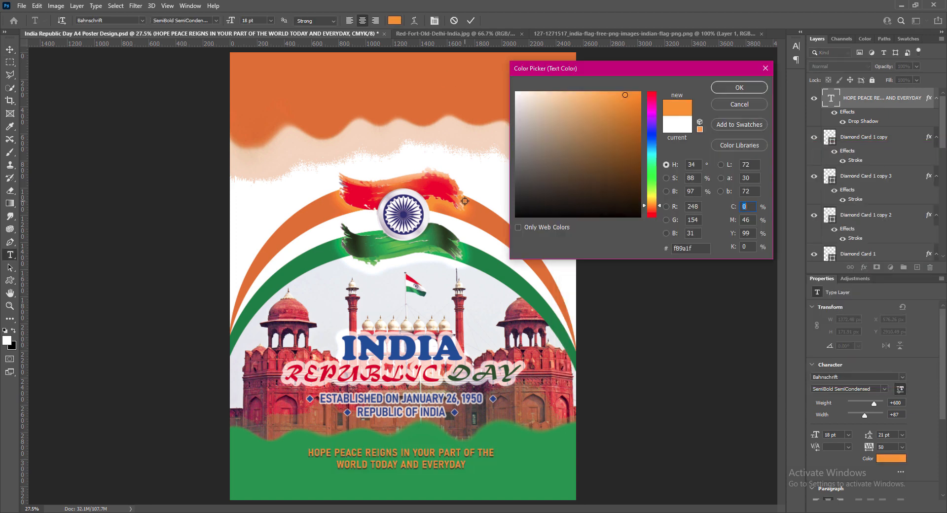
{"action": "left_click", "coordinate": [640, 92]}
{"action": "left_click", "coordinate": [652, 201]}
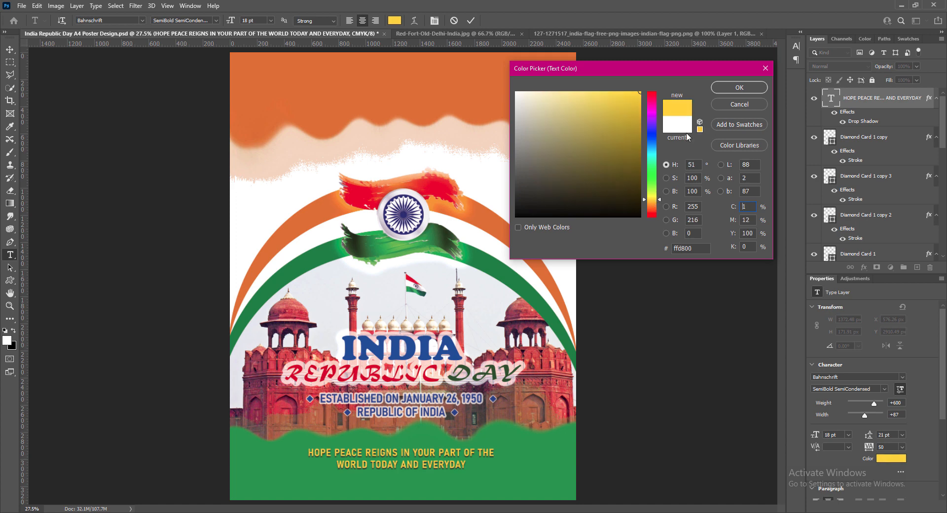
{"action": "key", "text": "Return"}
{"action": "left_click", "coordinate": [471, 20]}
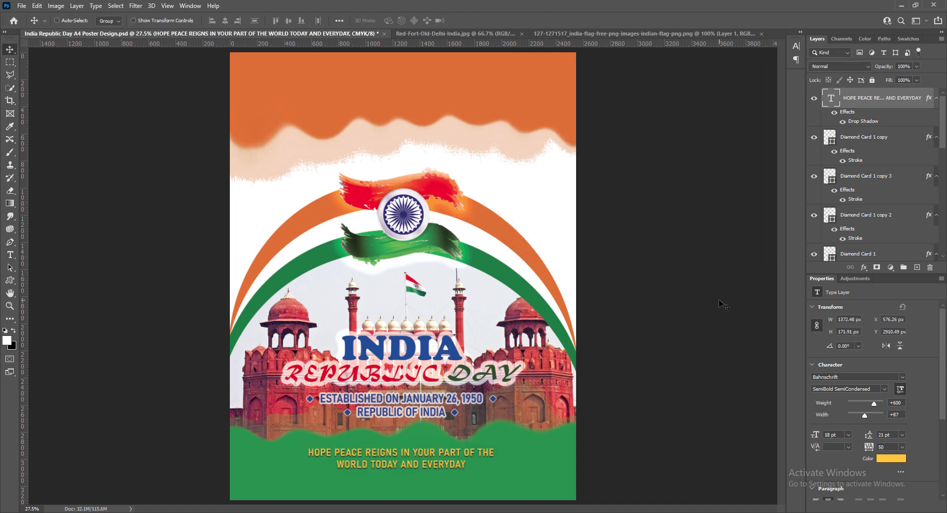
Duplicate the message text just below itself and replace the copy's wording with "THE REPUBLIC OF INDIA".
{"action": "left_click_drag", "start_coordinate": [391, 457], "coordinate": [454, 478]}
{"action": "key", "text": "t"}
{"action": "left_click", "coordinate": [402, 478]}
{"action": "key", "text": "ctrl+a"}
{"action": "type", "text": "THE REPUBLIC OF INDIA"}
Make the line THE REPUBLIC OF INDIA white and set its size to 16 pt.
{"action": "left_click", "coordinate": [394, 20]}
{"action": "left_click_drag", "start_coordinate": [524, 99], "coordinate": [512, 90]}
{"action": "left_click", "coordinate": [737, 87]}
{"action": "left_click", "coordinate": [271, 20]}
{"action": "left_click", "coordinate": [264, 88]}
{"action": "left_click", "coordinate": [262, 92]}
Set THE REPUBLIC OF INDIA in the SemiCondensed style with tracking of 200.
{"action": "left_click", "coordinate": [215, 20]}
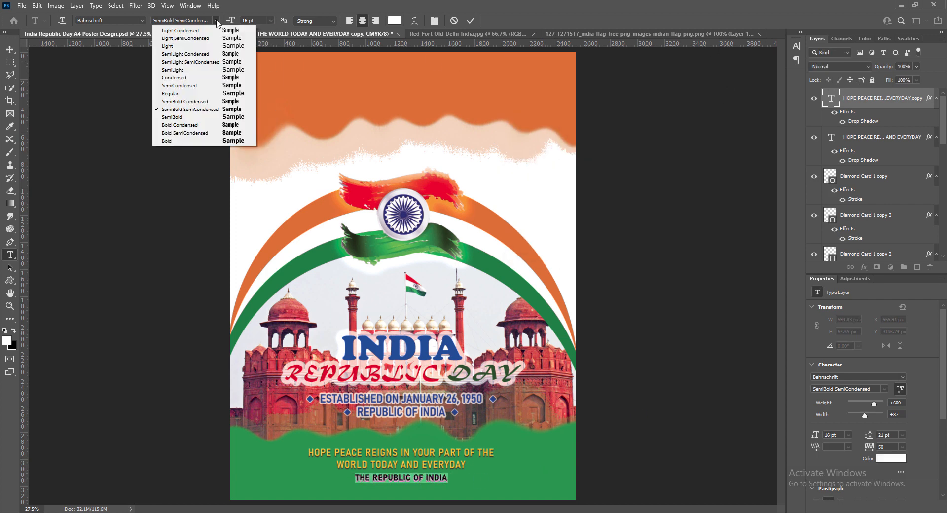
{"action": "left_click", "coordinate": [197, 87]}
{"action": "left_click", "coordinate": [796, 46]}
{"action": "left_click", "coordinate": [797, 76]}
{"action": "left_click", "coordinate": [785, 184]}
{"action": "left_click", "coordinate": [797, 76]}
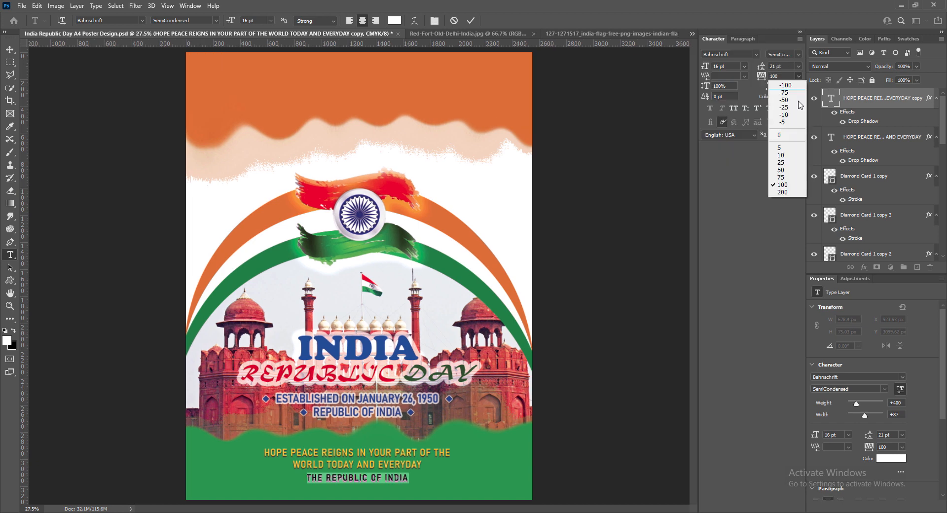
{"action": "left_click", "coordinate": [786, 194]}
{"action": "left_click", "coordinate": [799, 32]}
{"action": "left_click", "coordinate": [365, 478]}
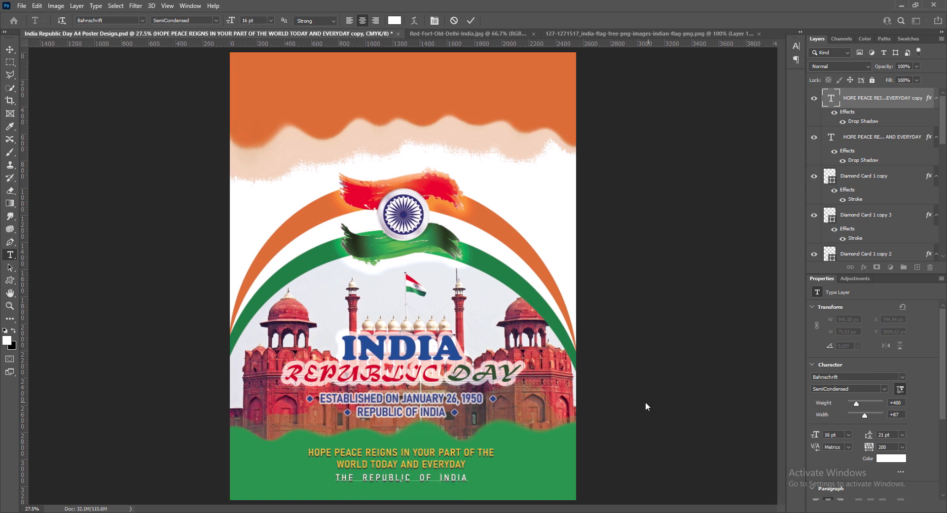
{"action": "left_click", "coordinate": [470, 20]}
{"action": "key", "text": "v"}
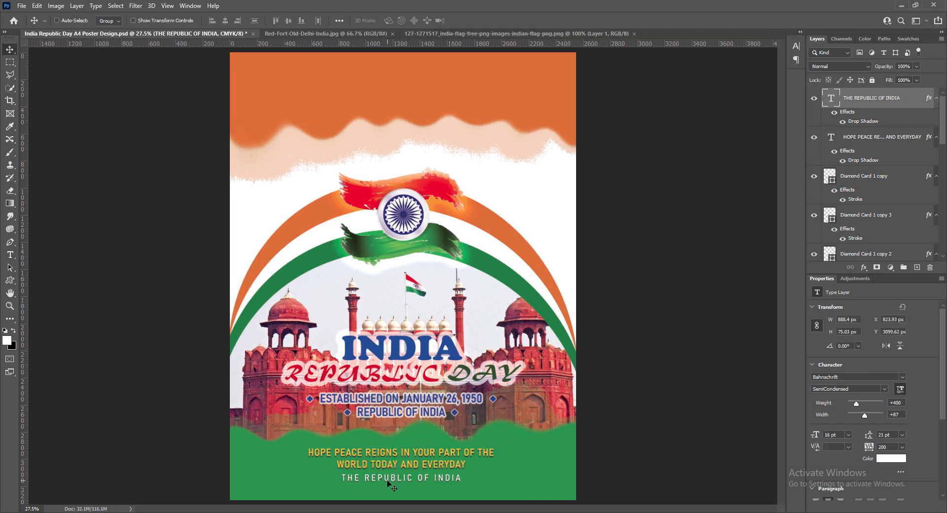
Move THE REPUBLIC OF INDIA slightly down and check its Drop Shadow settings.
{"action": "key", "text": "ctrl+t"}
{"action": "left_click_drag", "start_coordinate": [390, 480], "coordinate": [390, 483]}
{"action": "left_click", "coordinate": [487, 22]}
{"action": "double_click", "coordinate": [879, 103]}
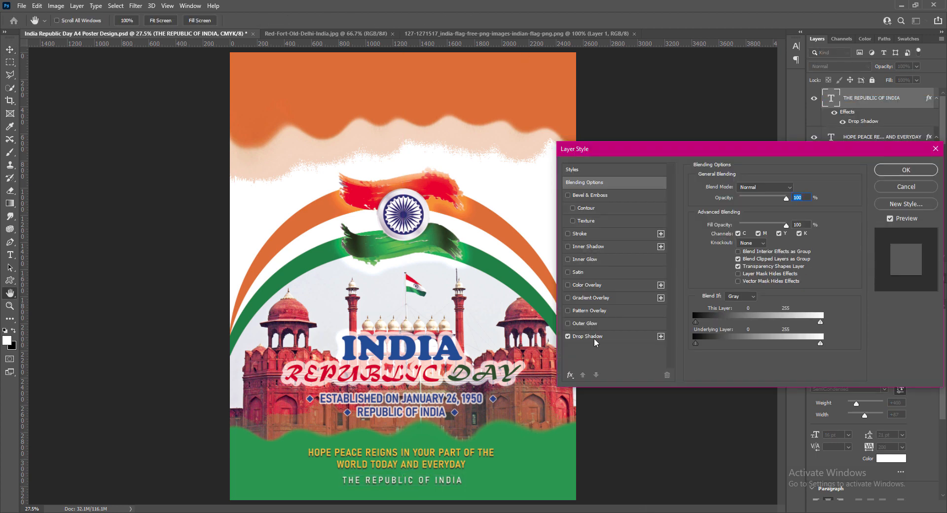
{"action": "left_click", "coordinate": [586, 336]}
{"action": "key", "text": "Return"}
Set the yellow message's Drop Shadow to 81% opacity, 6% spread and 6 px size, and save the poster.
{"action": "right_click", "coordinate": [831, 143]}
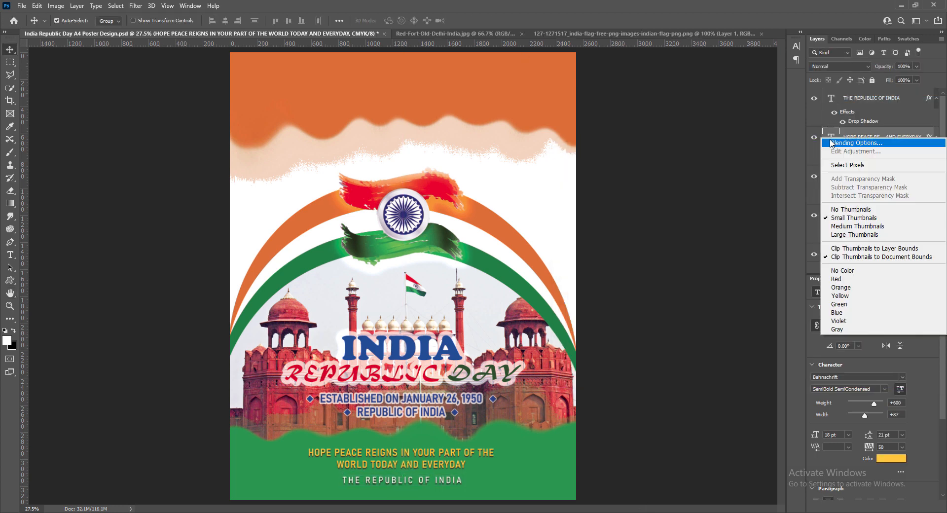
{"action": "left_click", "coordinate": [832, 142]}
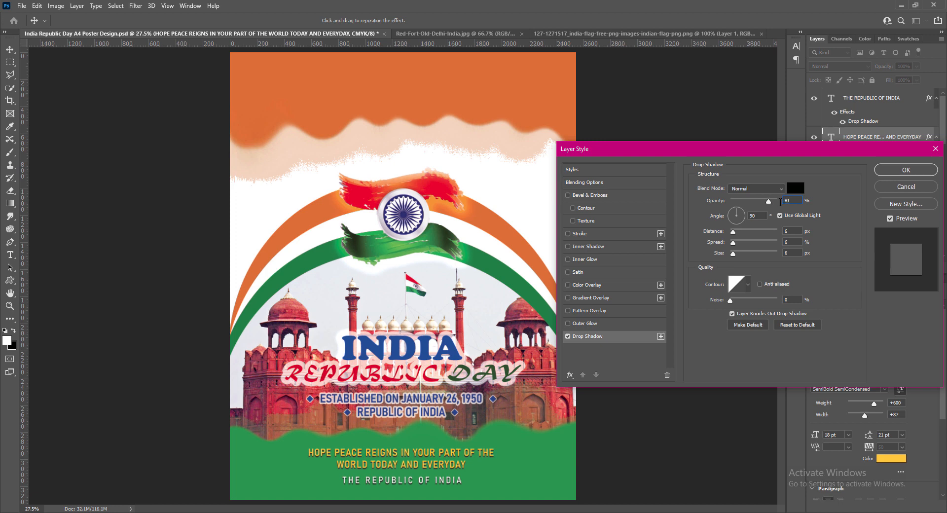
{"action": "key", "text": "Return"}
{"action": "key", "text": "ctrl+s"}
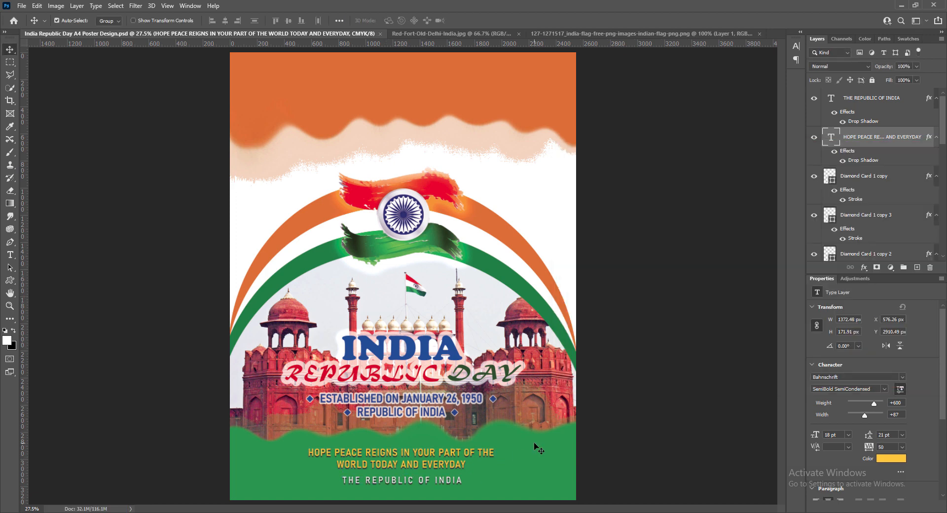
Nudge the yellow message and THE REPUBLIC OF INDIA up together within the green band, and save the poster.
{"action": "left_click", "coordinate": [383, 481], "text": "shift"}
{"action": "key", "text": "Up"}
{"action": "key", "text": "Up"}
{"action": "key", "text": "Up"}
{"action": "key", "text": "Up"}
{"action": "key", "text": "Up"}
{"action": "key", "text": "Up"}
{"action": "key", "text": "Up"}
{"action": "key", "text": "Up"}
{"action": "key", "text": "Up"}
{"action": "key", "text": "Up"}
{"action": "key", "text": "Up"}
{"action": "key", "text": "Up"}
{"action": "key", "text": "Up"}
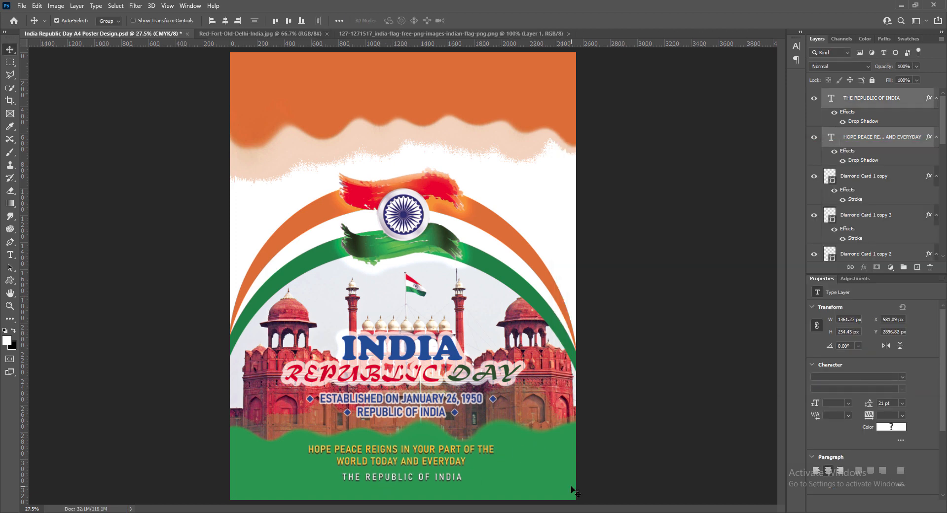
{"action": "left_click", "coordinate": [657, 416]}
{"action": "key", "text": "ctrl+s"}
Copy a subtitle diamond to just before THE REPUBLIC OF INDIA and fill the copy with white.
{"action": "left_click", "coordinate": [878, 99]}
{"action": "left_click_drag", "start_coordinate": [347, 413], "coordinate": [334, 478]}
{"action": "double_click", "coordinate": [830, 232]}
{"action": "left_click", "coordinate": [523, 93]}
{"action": "left_click", "coordinate": [743, 90]}
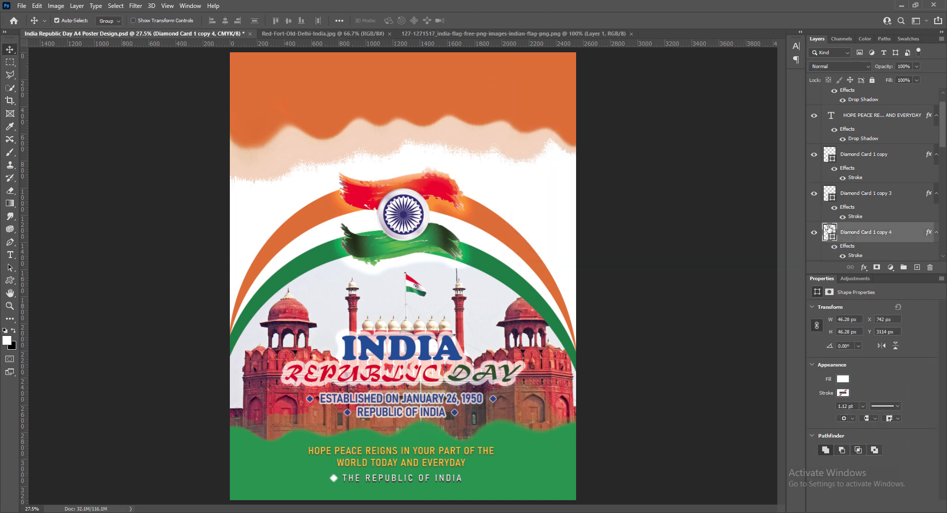
Replace the white diamond's Stroke with a black Drop Shadow at 75% opacity, 6 px distance, 6% spread and 6 px size.
{"action": "double_click", "coordinate": [907, 232]}
{"action": "left_click", "coordinate": [586, 336]}
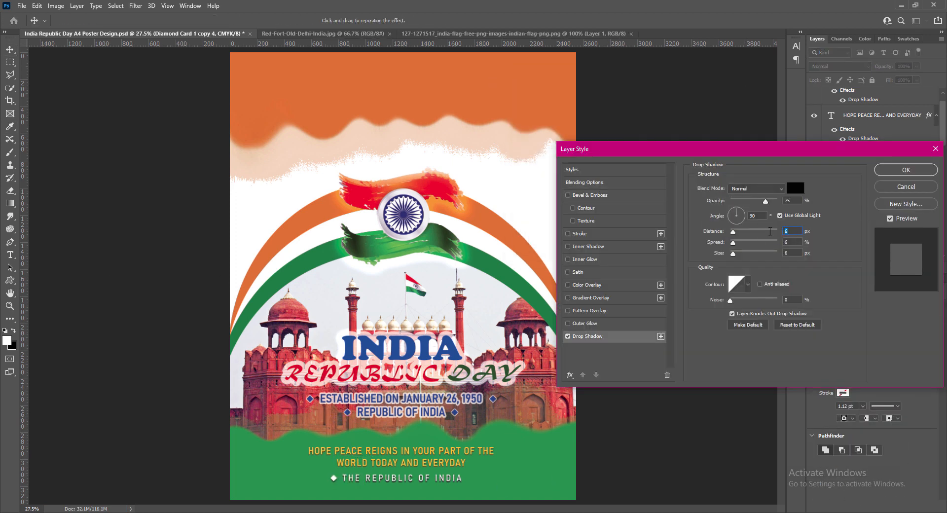
{"action": "left_click", "coordinate": [882, 172]}
Shrink the white diamond slightly to about 44 px.
{"action": "key", "text": "ctrl+t"}
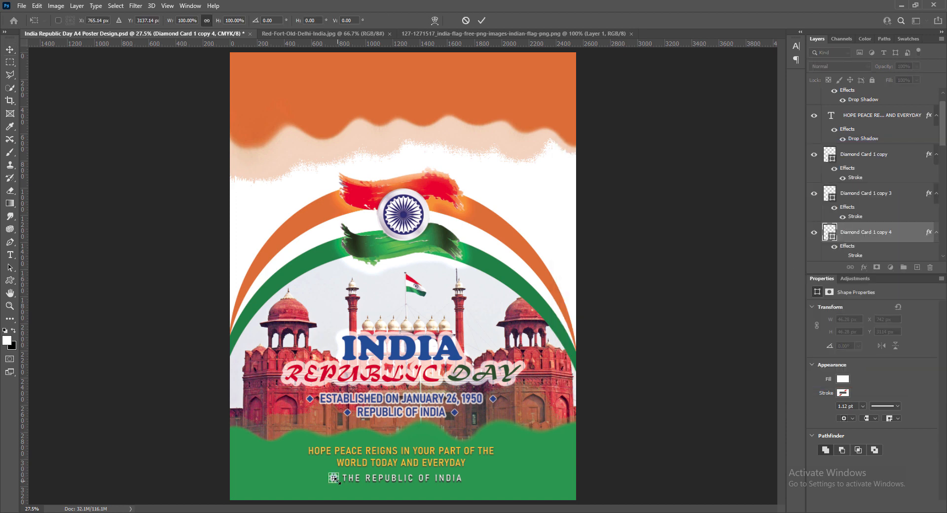
{"action": "left_click_drag", "start_coordinate": [338, 482], "coordinate": [337, 480]}
{"action": "key", "text": "Return"}
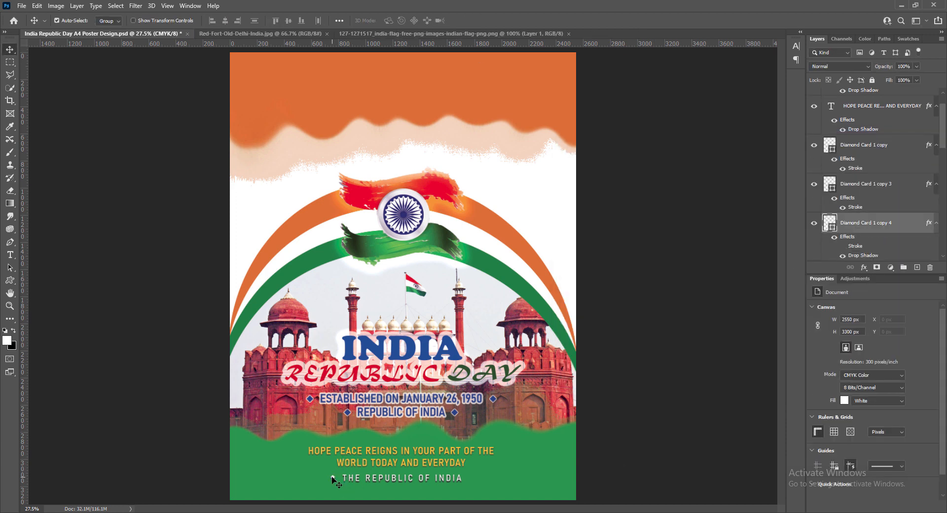
{"action": "key", "text": "ctrl+t"}
{"action": "scroll", "coordinate": [333, 478], "scroll_direction": "up", "scroll_amount": 1}
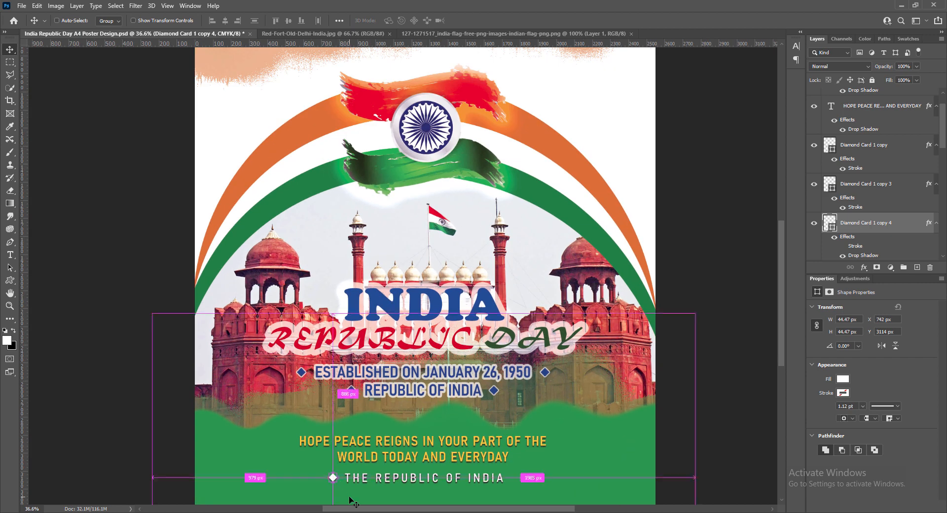
Duplicate the white diamond to the other end of THE REPUBLIC OF INDIA, and save the poster.
{"action": "left_click_drag", "start_coordinate": [331, 475], "coordinate": [518, 479]}
{"action": "key", "text": "Return"}
{"action": "left_click", "coordinate": [695, 442]}
{"action": "key", "text": "ctrl+s"}
Add a new text layer on the orange band's upper left reading "26" with "JANUARY" on the line below.
{"action": "scroll", "coordinate": [695, 397], "scroll_direction": "down", "scroll_amount": 1}
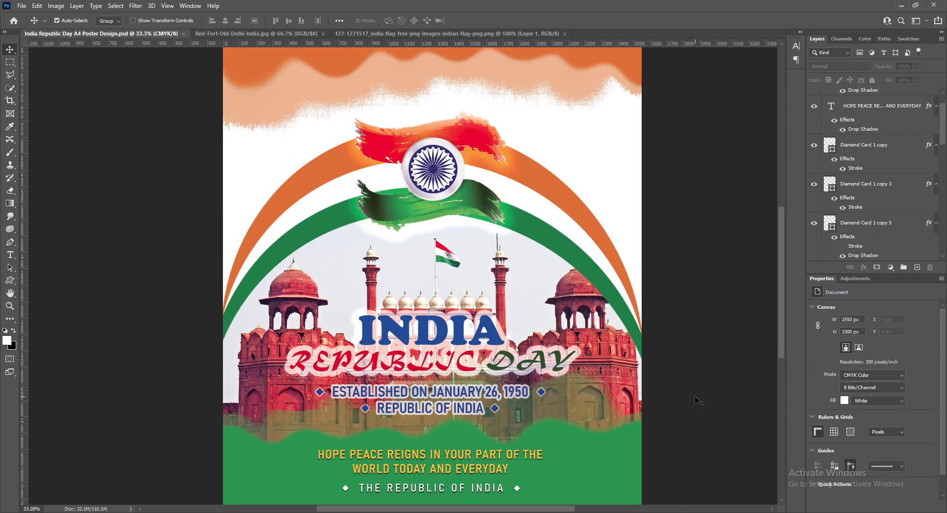
{"action": "scroll", "coordinate": [553, 337], "scroll_direction": "up", "scroll_amount": 3}
{"action": "left_click", "coordinate": [917, 267]}
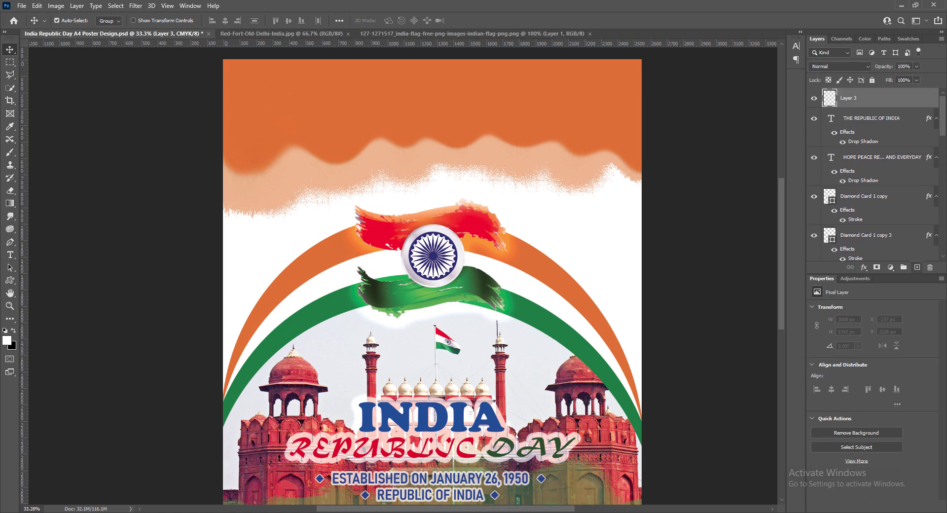
{"action": "left_click", "coordinate": [9, 255]}
{"action": "left_click", "coordinate": [258, 97]}
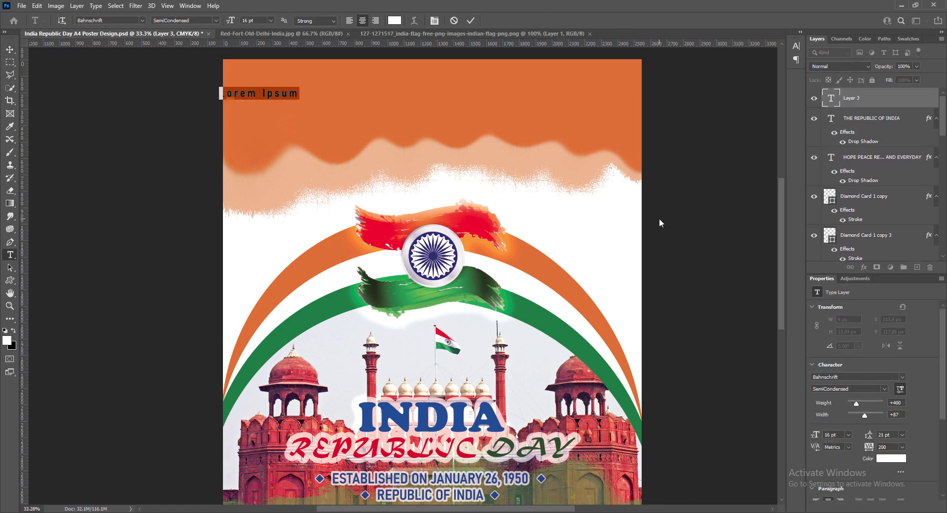
{"action": "type", "text": "26 "}
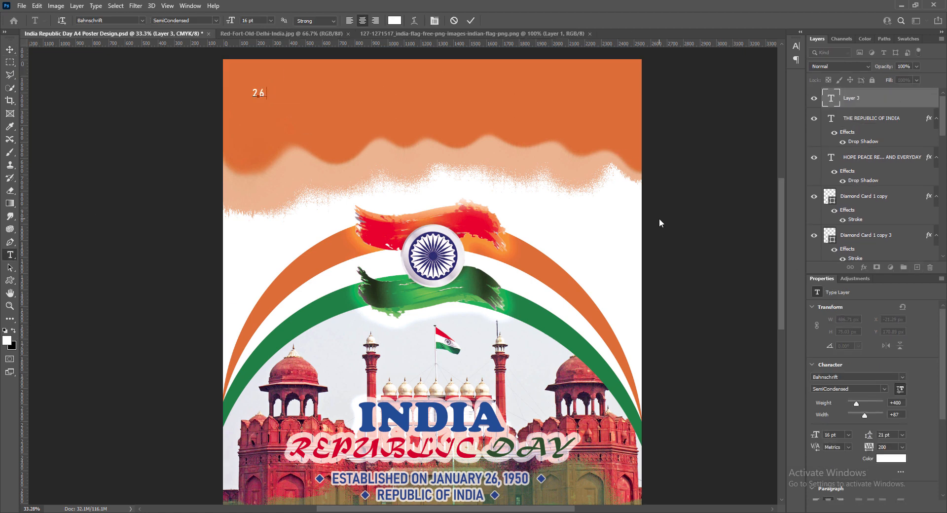
{"action": "type", "text": "JANUARY"}
Format the 26 JANUARY text as Bold Condensed at 30 pt.
{"action": "left_click_drag", "start_coordinate": [253, 92], "coordinate": [289, 112]}
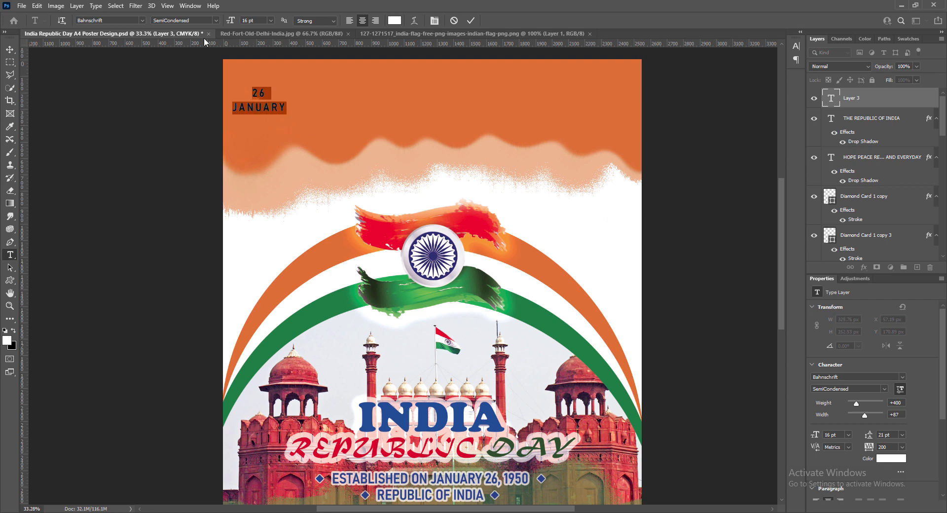
{"action": "left_click", "coordinate": [216, 20]}
{"action": "left_click", "coordinate": [188, 124]}
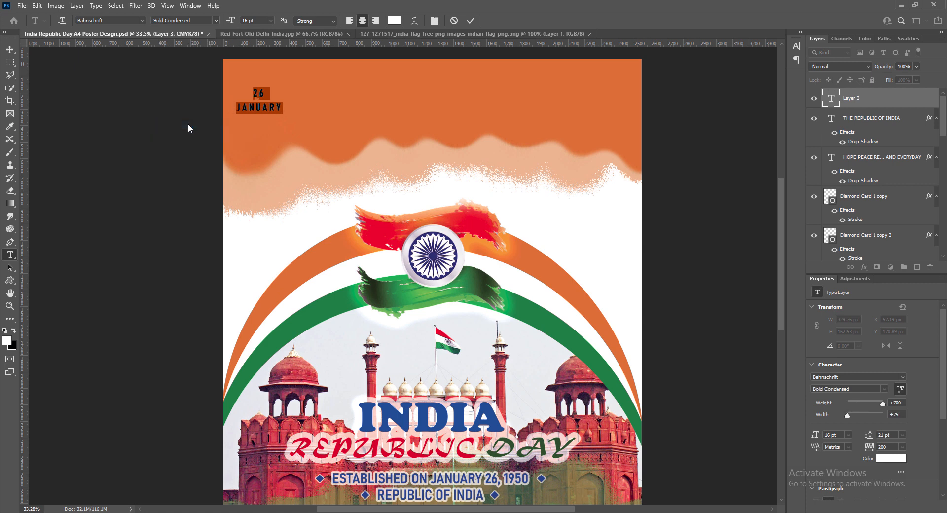
{"action": "left_click", "coordinate": [271, 20]}
{"action": "left_click", "coordinate": [256, 79]}
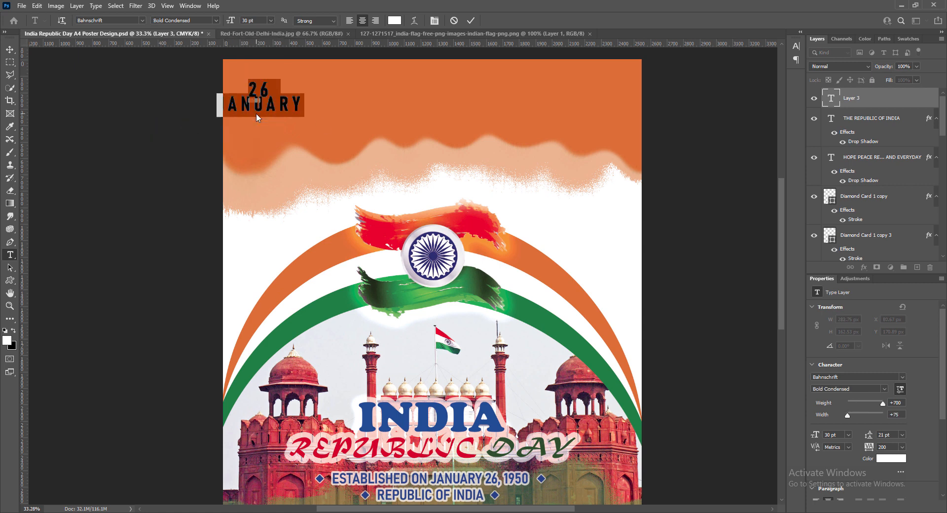
Move the 26 JANUARY text fully inside the poster's upper left corner on the orange band.
{"action": "left_click", "coordinate": [471, 20]}
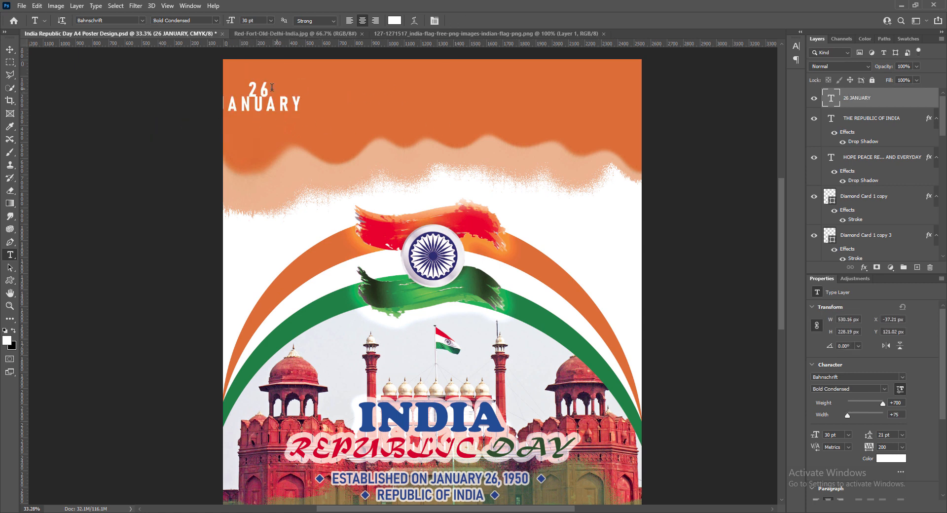
{"action": "key", "text": "v"}
{"action": "left_click_drag", "start_coordinate": [270, 96], "coordinate": [293, 102]}
Set the whole 26 JANUARY text to 36 pt leading and 0 tracking.
{"action": "double_click", "coordinate": [293, 103]}
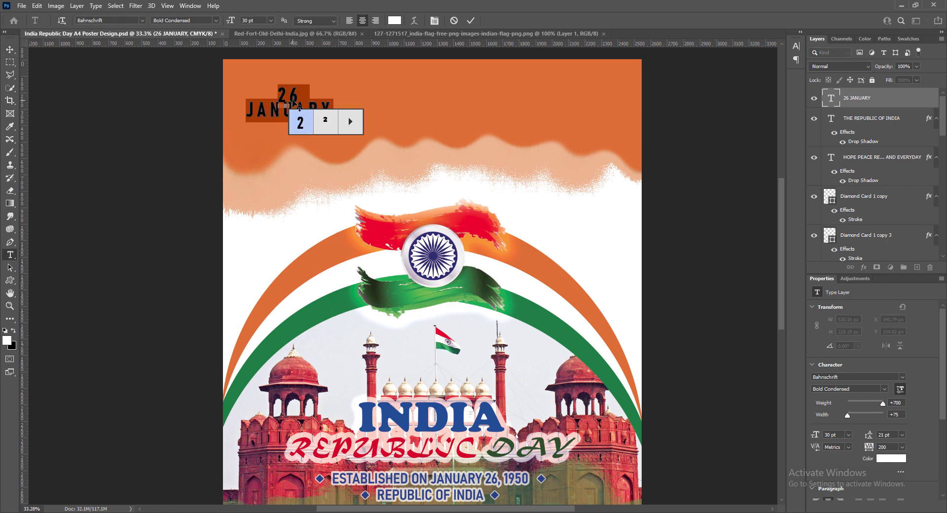
{"action": "left_click", "coordinate": [800, 32]}
{"action": "left_click", "coordinate": [799, 66]}
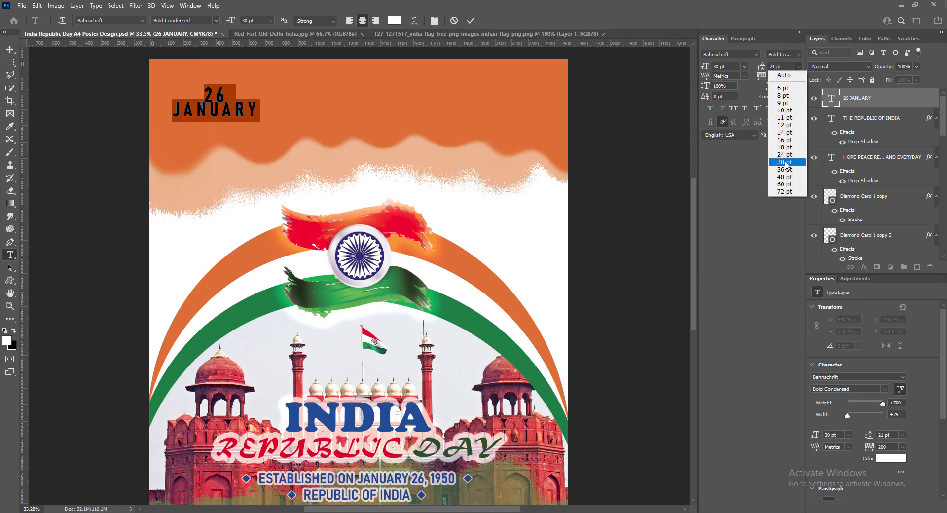
{"action": "left_click", "coordinate": [786, 165]}
{"action": "left_click", "coordinate": [798, 66]}
{"action": "left_click", "coordinate": [786, 172]}
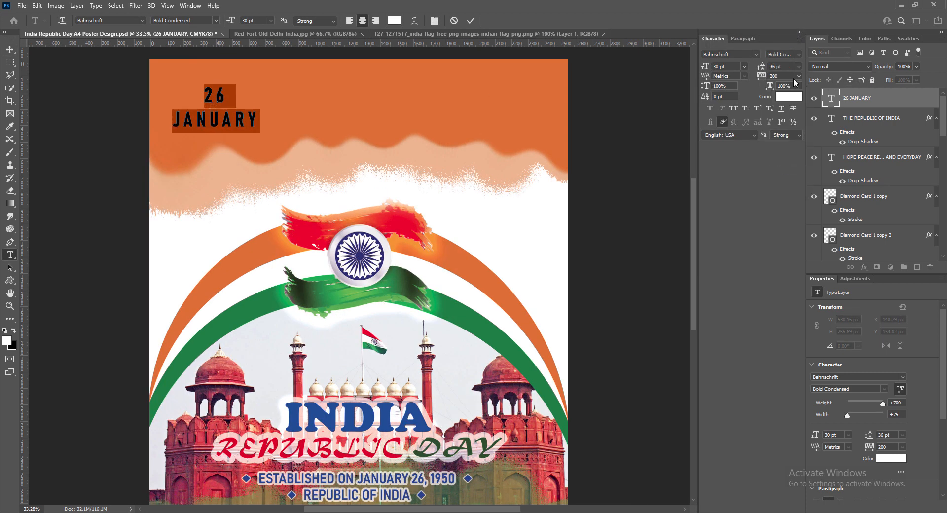
{"action": "left_click", "coordinate": [799, 76]}
{"action": "left_click", "coordinate": [787, 132]}
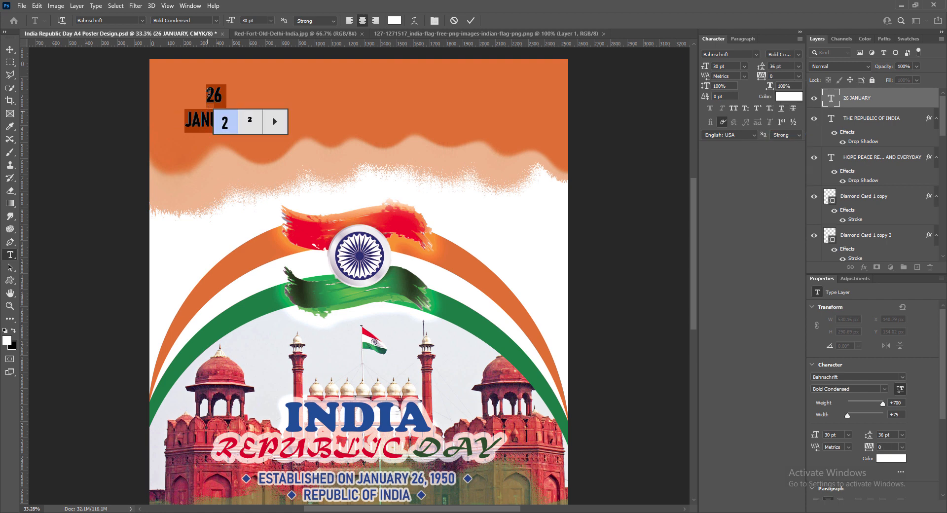
Set the number 26 to 72 pt and the word JANUARY to 18 pt.
{"action": "double_click", "coordinate": [214, 95]}
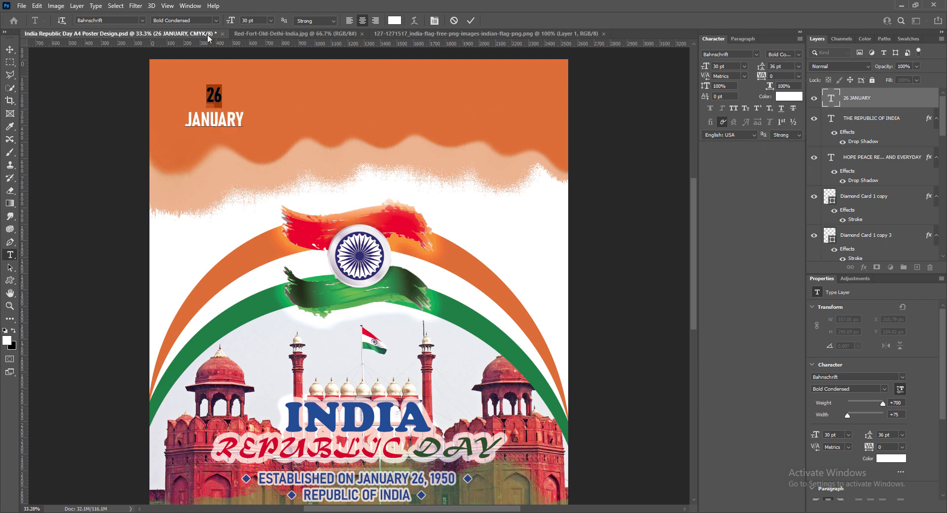
{"action": "left_click", "coordinate": [270, 21]}
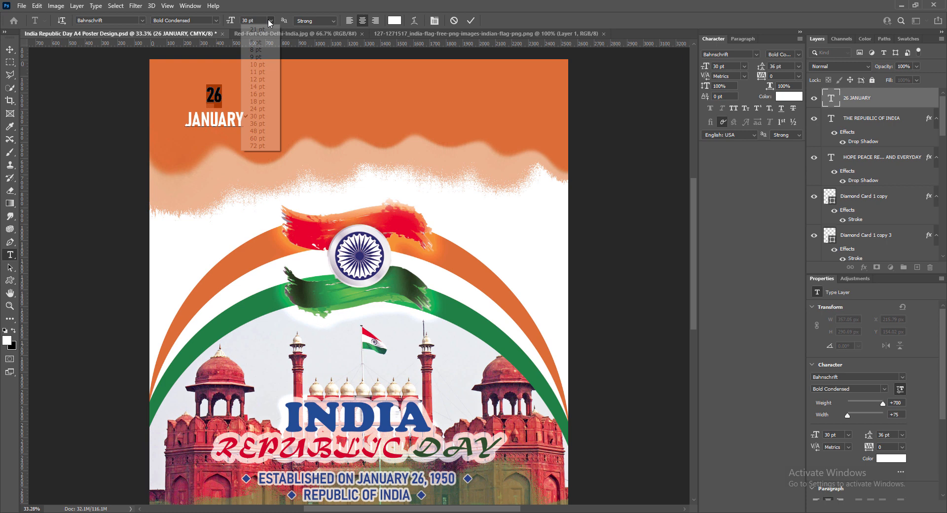
{"action": "left_click", "coordinate": [256, 144]}
{"action": "left_click_drag", "start_coordinate": [185, 121], "coordinate": [244, 121]}
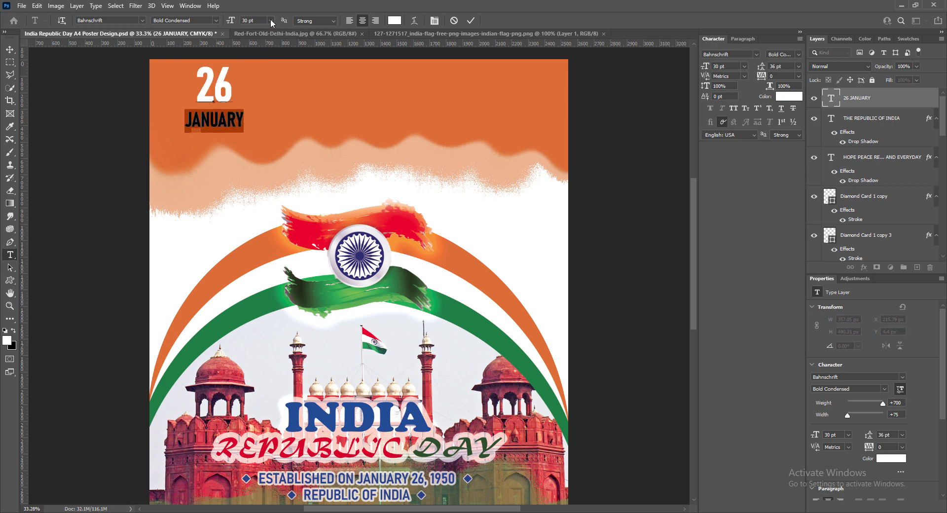
{"action": "left_click", "coordinate": [270, 21]}
{"action": "left_click", "coordinate": [258, 90]}
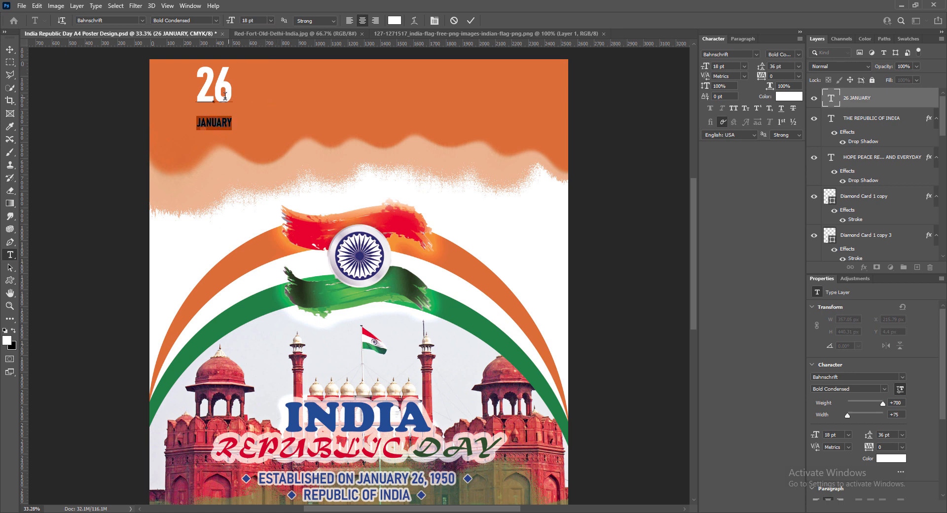
Set the tracking of the number 26 to 25.
{"action": "left_click", "coordinate": [206, 92]}
{"action": "left_click_drag", "start_coordinate": [199, 92], "coordinate": [345, 87]}
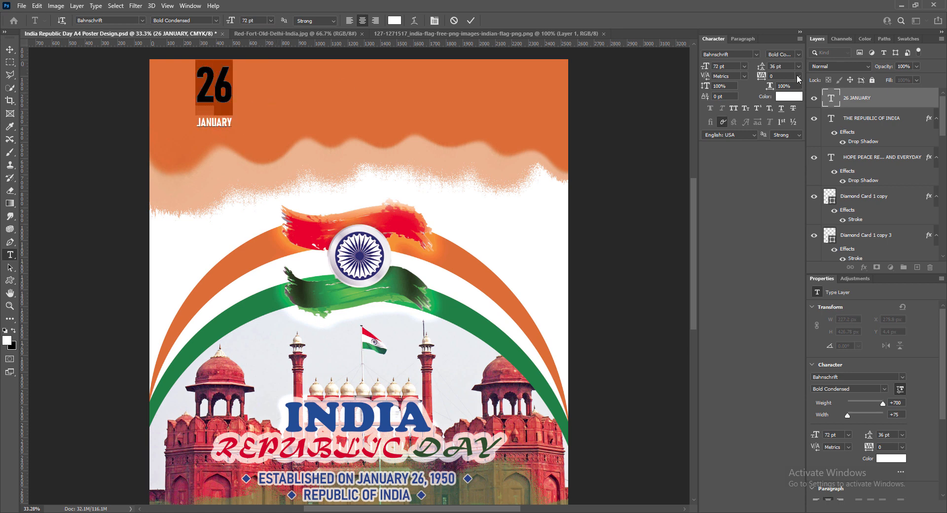
{"action": "left_click", "coordinate": [798, 78]}
{"action": "left_click", "coordinate": [781, 154]}
{"action": "left_click", "coordinate": [798, 76]}
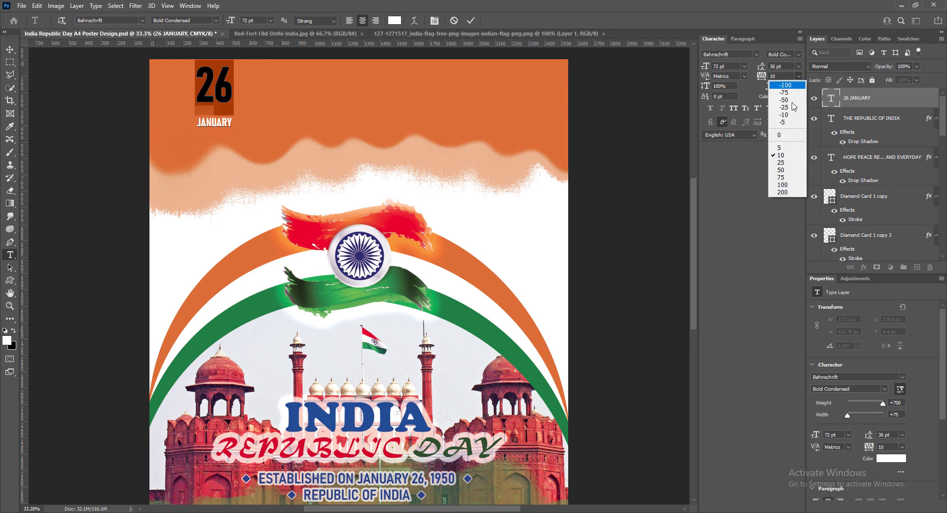
{"action": "left_click", "coordinate": [782, 170]}
{"action": "left_click", "coordinate": [798, 76]}
{"action": "left_click", "coordinate": [781, 162]}
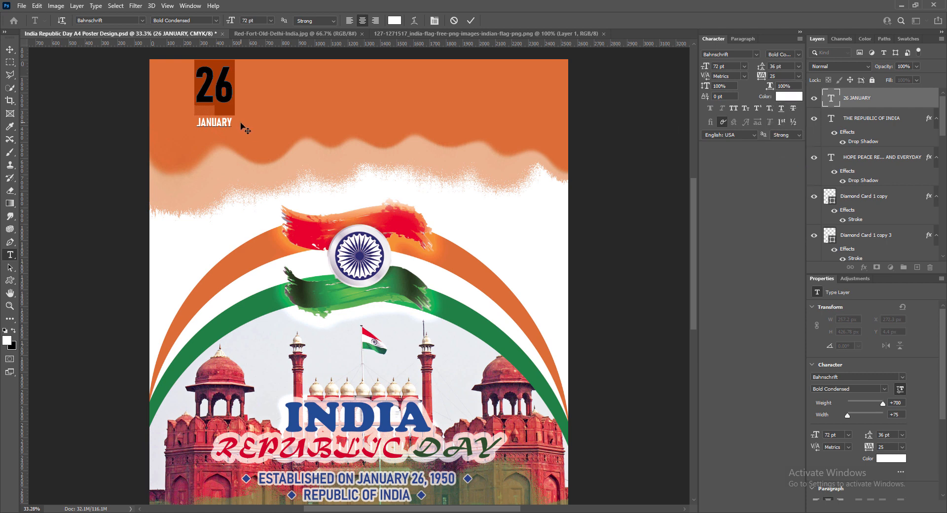
Tighten the word JANUARY under the number with 18 pt leading and commit the text.
{"action": "mouse_move", "coordinate": [202, 85]}
{"action": "left_click", "coordinate": [198, 123]}
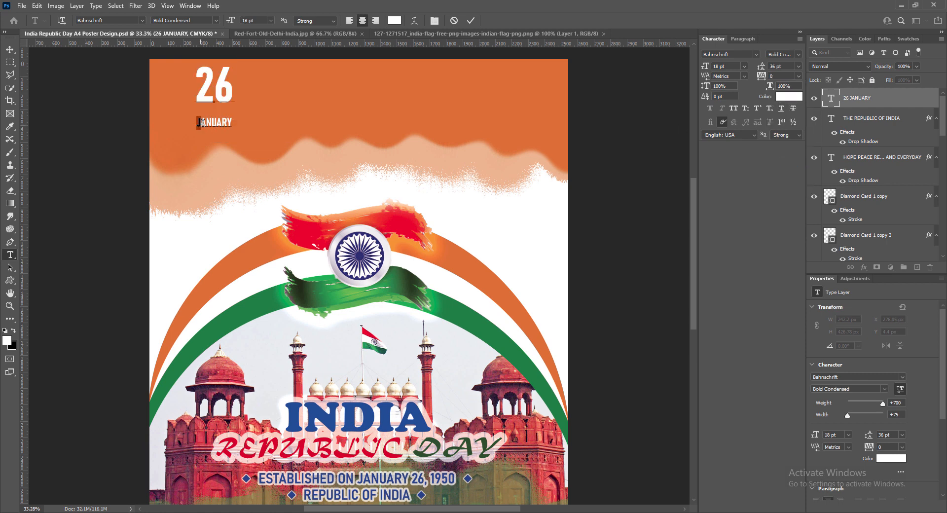
{"action": "left_click_drag", "start_coordinate": [202, 122], "coordinate": [231, 121]}
{"action": "left_click", "coordinate": [798, 66]}
{"action": "left_click", "coordinate": [784, 156]}
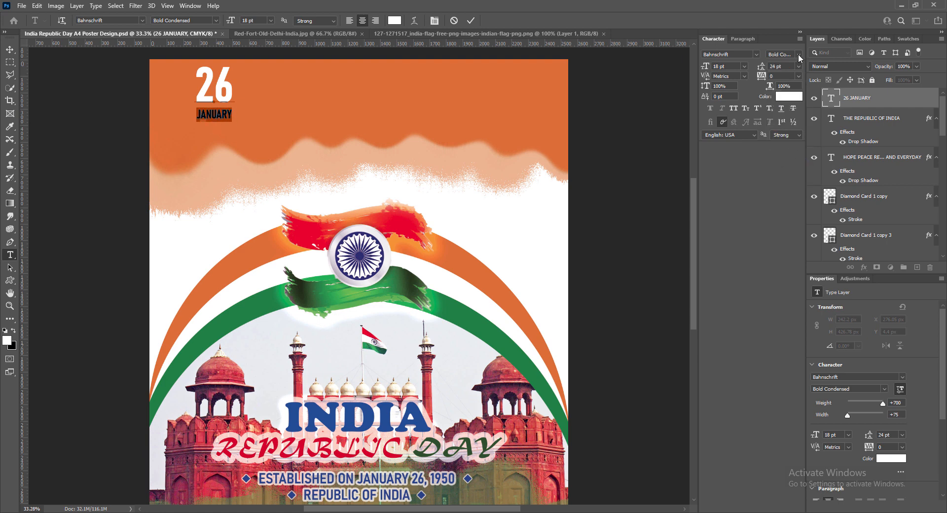
{"action": "left_click", "coordinate": [798, 66]}
{"action": "left_click", "coordinate": [785, 147]}
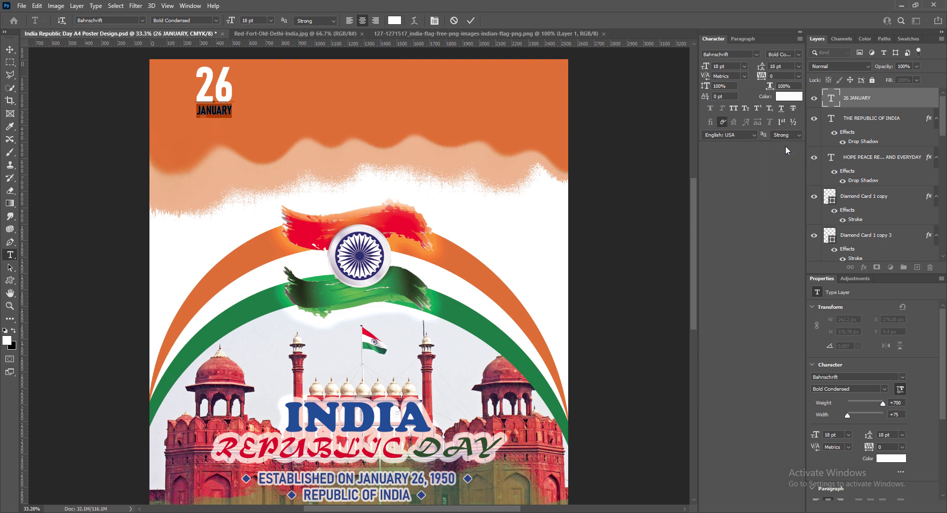
{"action": "left_click", "coordinate": [471, 19]}
Move the 26 JANUARY text closer to the poster's left edge and enlarge it proportionally to about 317 by 461 px.
{"action": "key", "text": "v"}
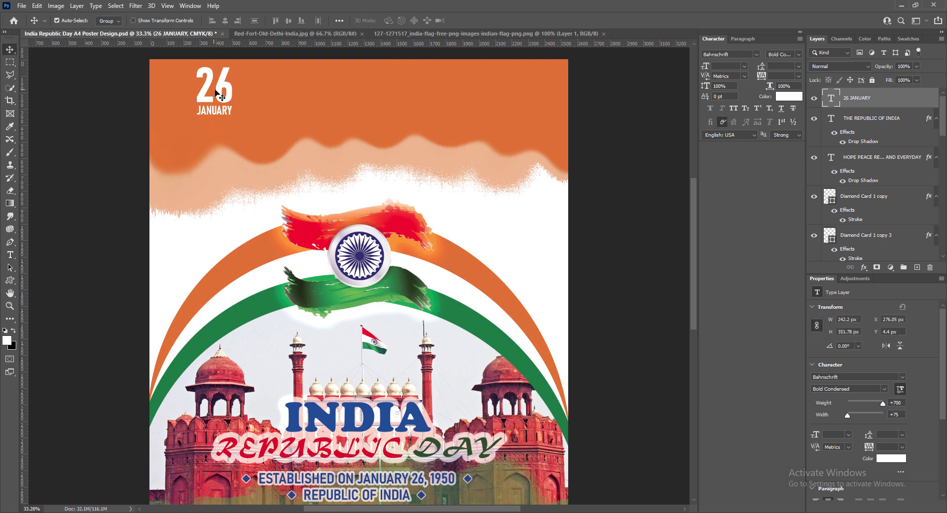
{"action": "left_click_drag", "start_coordinate": [232, 94], "coordinate": [216, 104]}
{"action": "key", "text": "ctrl+t"}
{"action": "left_click_drag", "start_coordinate": [215, 71], "coordinate": [221, 64]}
{"action": "left_click", "coordinate": [488, 20]}
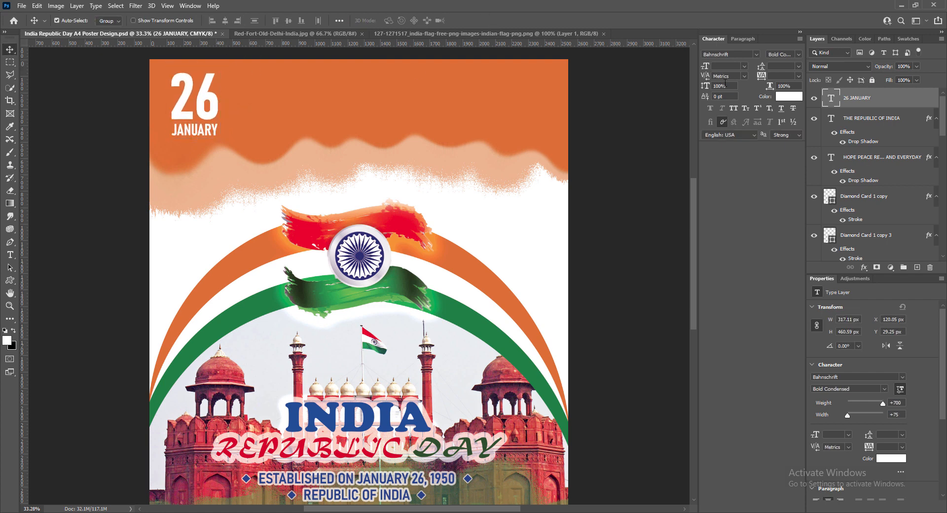
{"action": "left_click", "coordinate": [800, 31]}
Fine-tune the 26 JANUARY text's position to about X 146 px and Y 22 px.
{"action": "scroll", "coordinate": [452, 245], "scroll_direction": "down", "scroll_amount": 1}
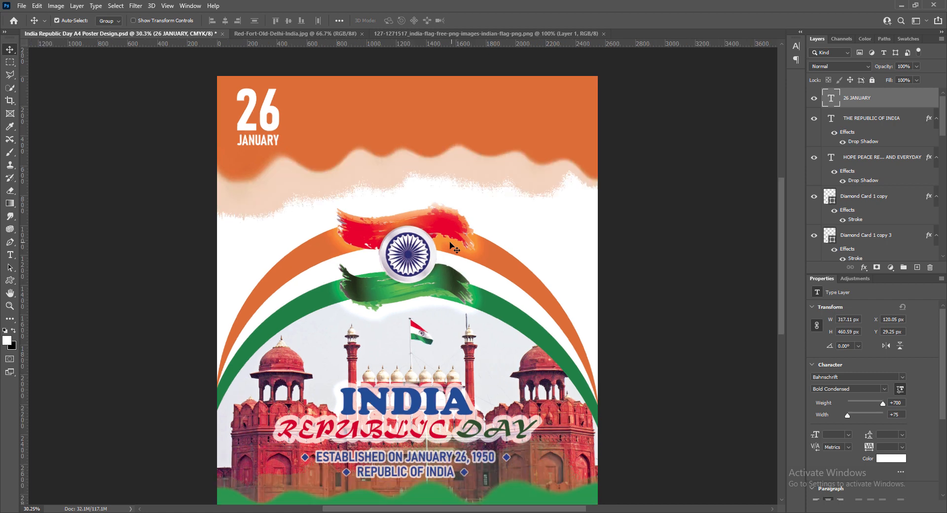
{"action": "scroll", "coordinate": [452, 245], "scroll_direction": "down", "scroll_amount": 2}
{"action": "scroll", "coordinate": [456, 235], "scroll_direction": "up", "scroll_amount": 1}
{"action": "scroll", "coordinate": [459, 238], "scroll_direction": "down", "scroll_amount": 1}
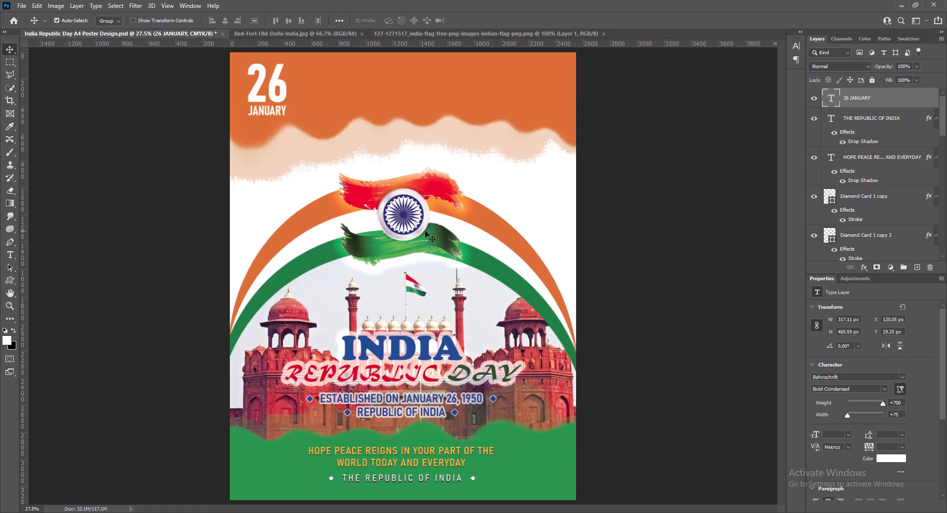
{"action": "left_click_drag", "start_coordinate": [287, 92], "coordinate": [295, 94]}
{"action": "key", "text": "shift+Left"}
{"action": "key", "text": "shift+Left"}
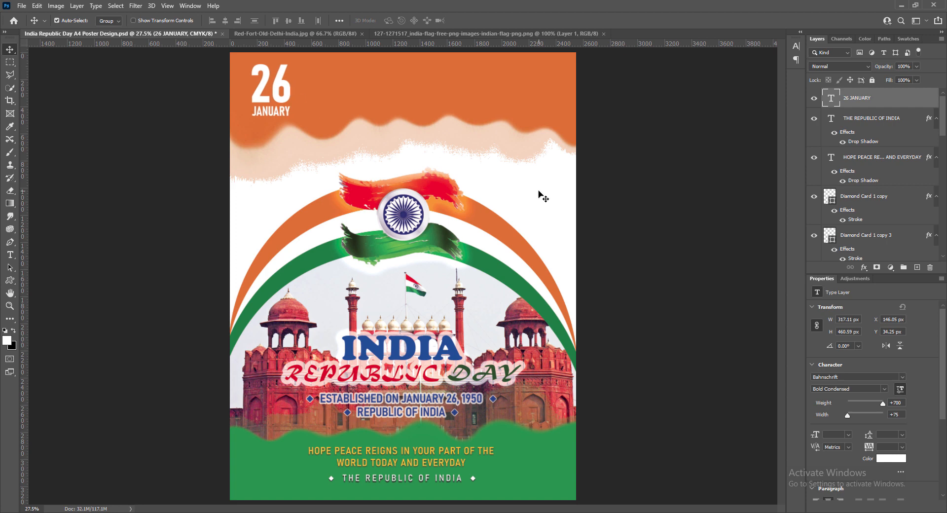
{"action": "key", "text": "shift+Up"}
{"action": "key", "text": "Up"}
{"action": "key", "text": "Up"}
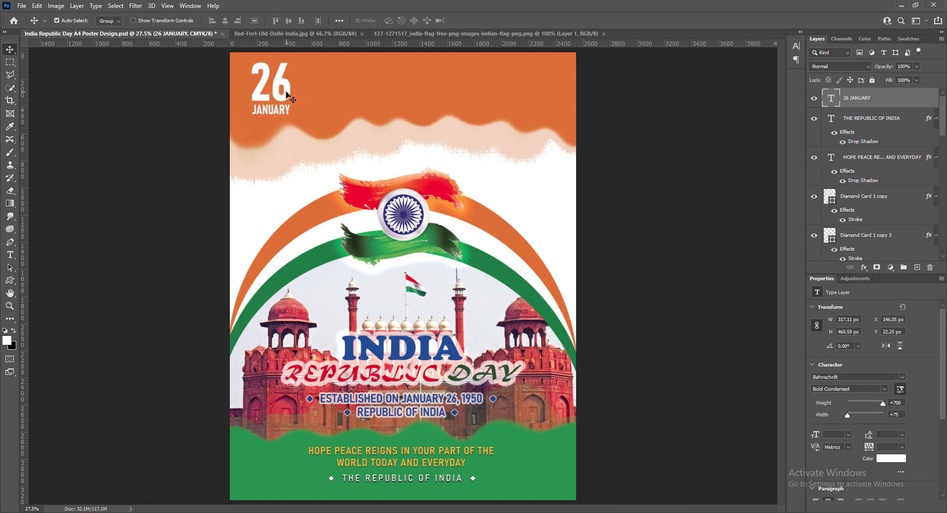
Add a gradient overlay to the 26 JANUARY layer using the Black, White preset.
{"action": "right_click", "coordinate": [830, 98]}
{"action": "left_click", "coordinate": [848, 103]}
{"action": "left_click", "coordinate": [569, 298]}
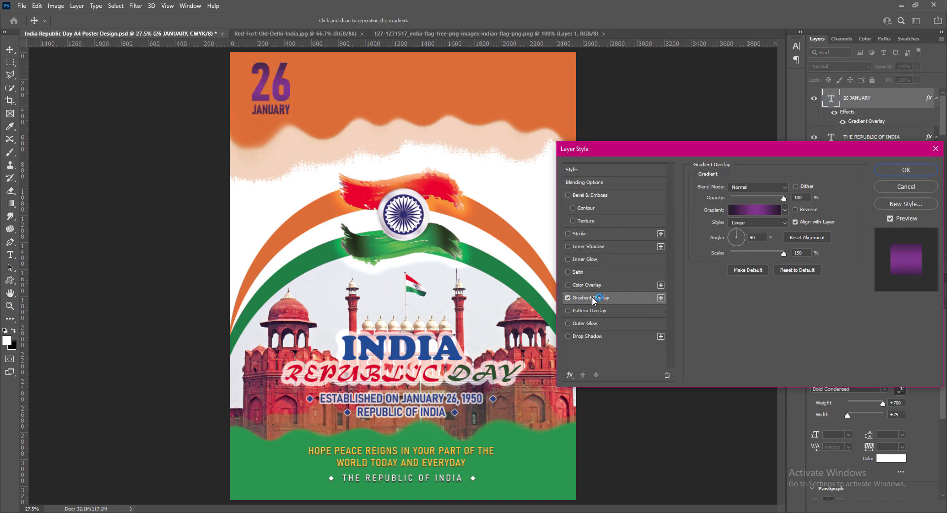
{"action": "left_click", "coordinate": [749, 207]}
{"action": "left_click", "coordinate": [671, 264]}
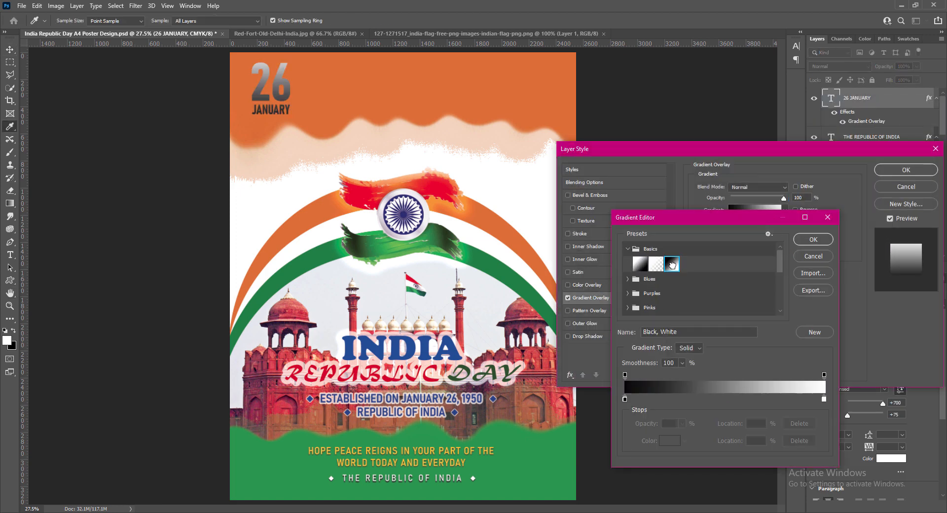
{"action": "left_click", "coordinate": [812, 240]}
Make the gradient overlay Reflected and reversed, with an angle of 21°.
{"action": "left_click", "coordinate": [758, 222]}
{"action": "left_click", "coordinate": [754, 253]}
{"action": "left_click", "coordinate": [794, 210]}
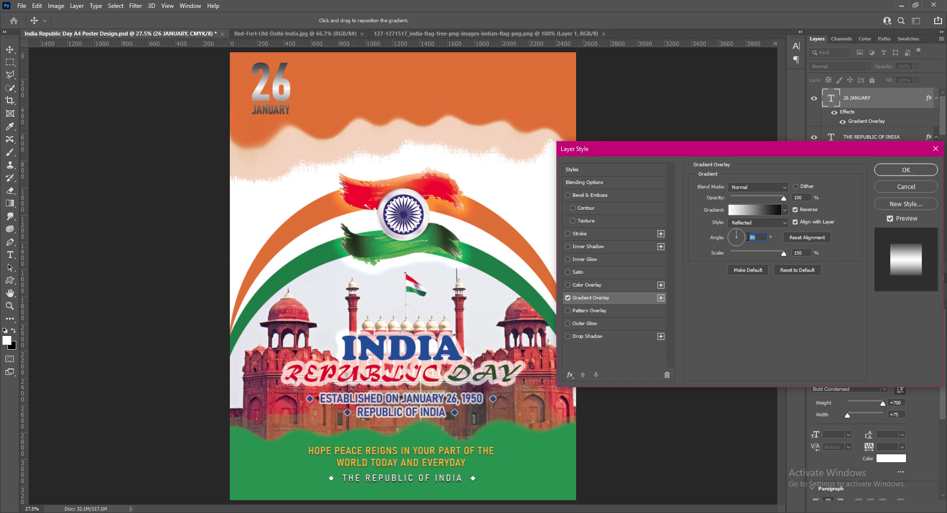
{"action": "type", "text": "9"}
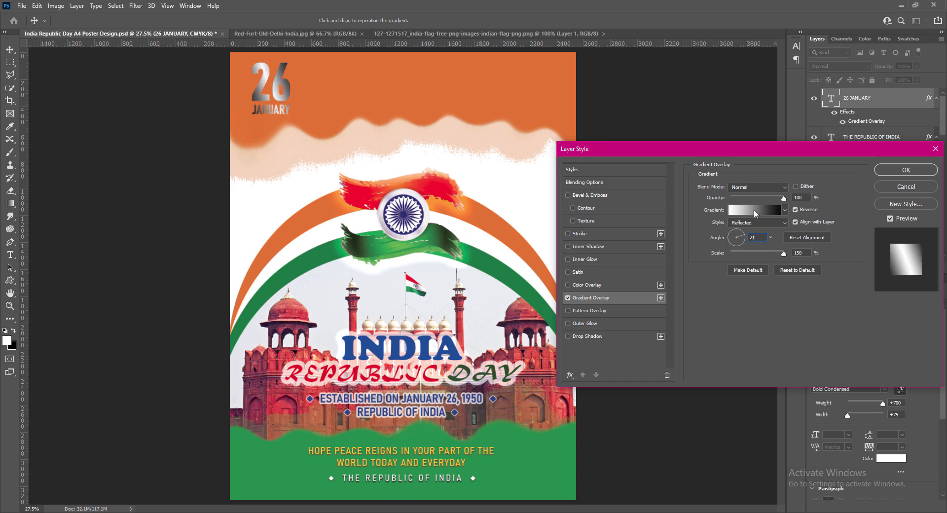
Shift the overlay gradient's midpoint to 5% so that white dominates over black.
{"action": "left_click", "coordinate": [754, 209]}
{"action": "left_click", "coordinate": [674, 397]}
{"action": "left_click_drag", "start_coordinate": [674, 397], "coordinate": [626, 397]}
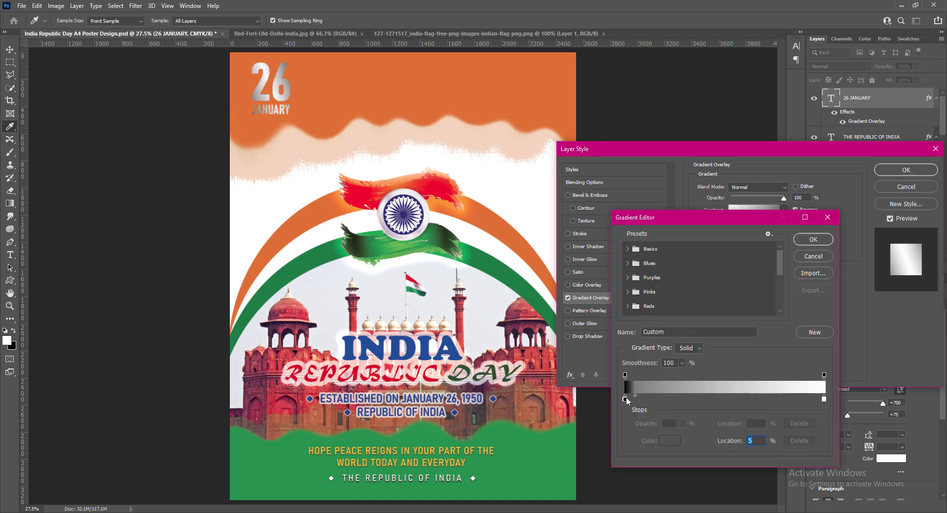
{"action": "left_click", "coordinate": [811, 240]}
Try negative angles for the gradient overlay, starting at -33°.
{"action": "type", "text": "-33"}
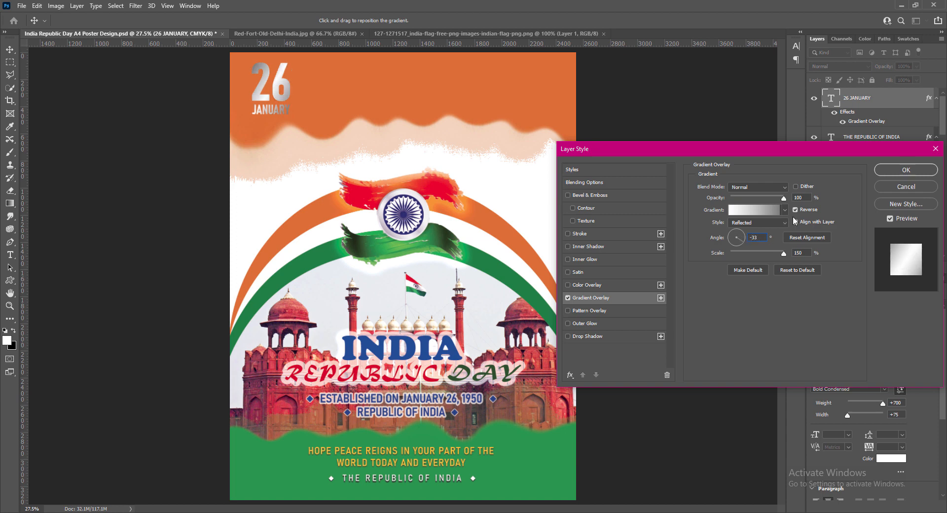
{"action": "key", "text": "Up"}
{"action": "key", "text": "Up"}
{"action": "type", "text": "-6"}
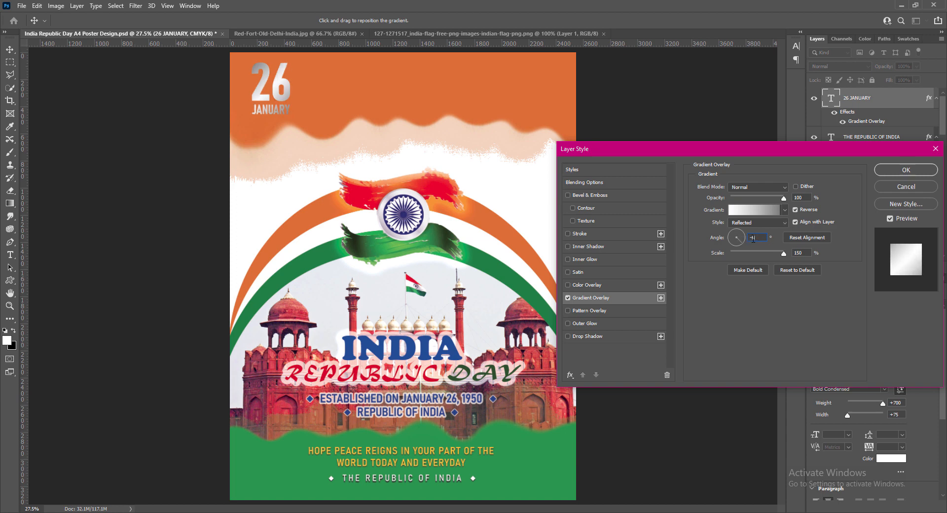
{"action": "type", "text": "0"}
Recolour the gradient's black stop to mid grey (7f7f7f).
{"action": "left_click", "coordinate": [754, 210]}
{"action": "double_click", "coordinate": [625, 399]}
{"action": "mouse_move", "coordinate": [517, 150]}
{"action": "left_mouse_down"}
{"action": "mouse_move", "coordinate": [516, 166]}
{"action": "mouse_move", "coordinate": [514, 157]}
{"action": "left_mouse_up"}
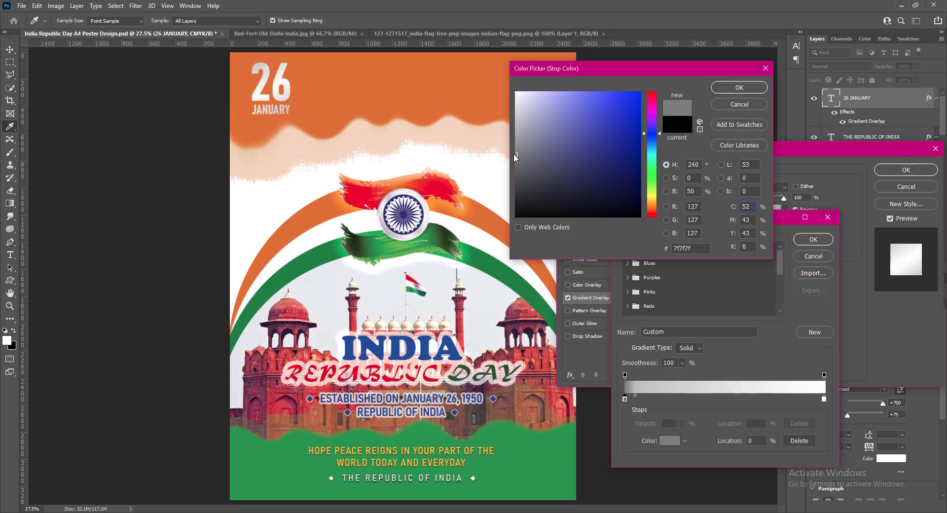
{"action": "left_click", "coordinate": [739, 88]}
{"action": "left_click", "coordinate": [822, 239]}
Set the gradient overlay's angle to -51° and apply the layer style.
{"action": "type", "text": "-5"}
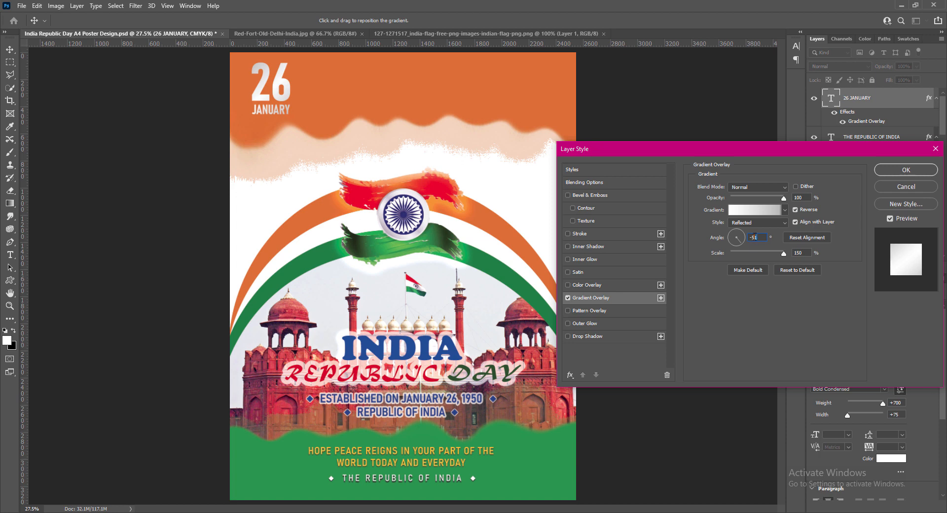
{"action": "key", "text": "BackSpace"}
{"action": "type", "text": "45"}
{"action": "type", "text": "-51"}
{"action": "key", "text": "Return"}
Add a black drop shadow to the 26 JANUARY layer with 60% opacity and 6 px size.
{"action": "double_click", "coordinate": [898, 97]}
{"action": "left_click", "coordinate": [568, 336]}
{"action": "left_click", "coordinate": [587, 336]}
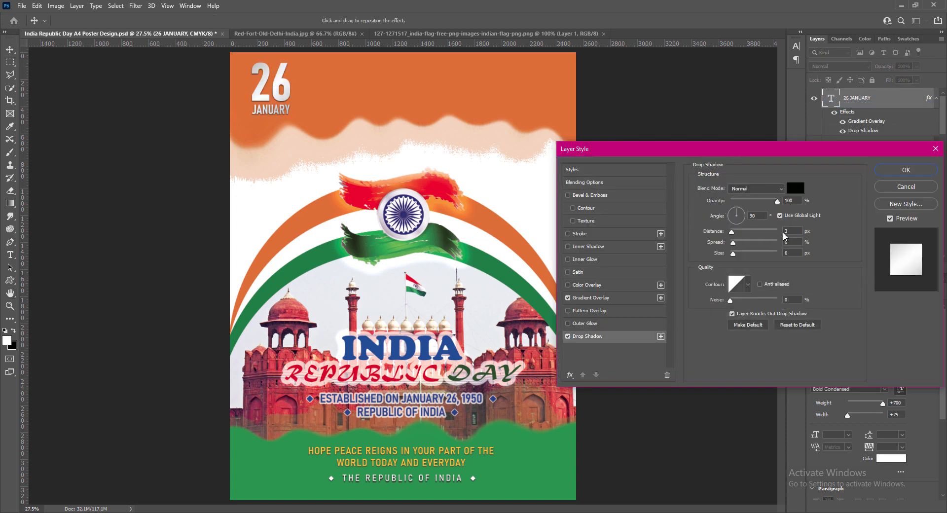
{"action": "left_click_drag", "start_coordinate": [777, 200], "coordinate": [765, 201]}
{"action": "left_click_drag", "start_coordinate": [733, 253], "coordinate": [735, 253]}
{"action": "left_click", "coordinate": [792, 252]}
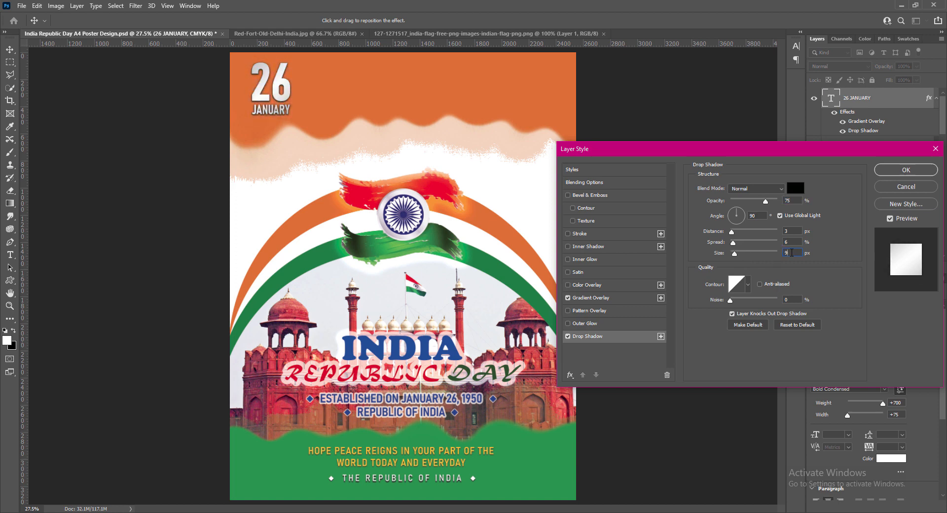
{"action": "key", "text": "BackSpace"}
{"action": "type", "text": "6"}
{"action": "double_click", "coordinate": [788, 200]}
{"action": "type", "text": "60"}
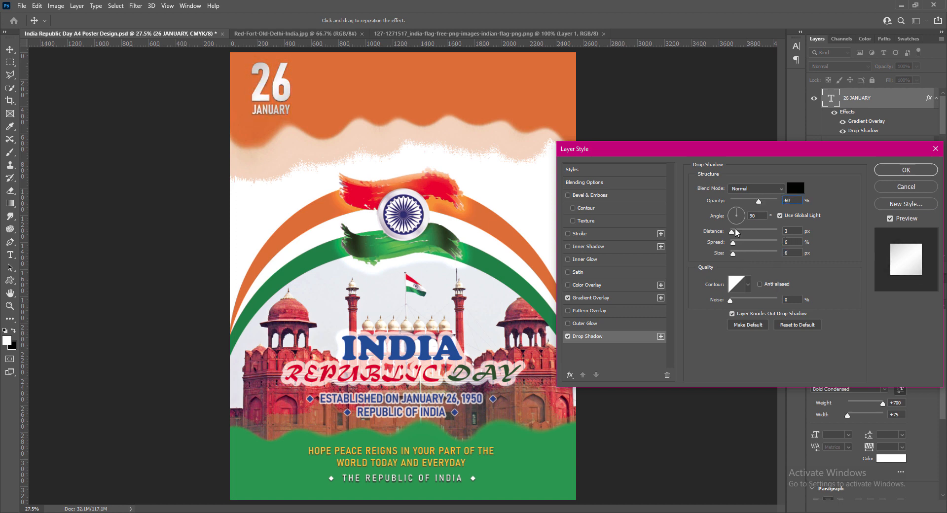
{"action": "left_click_drag", "start_coordinate": [735, 231], "coordinate": [732, 242]}
{"action": "key", "text": "Return"}
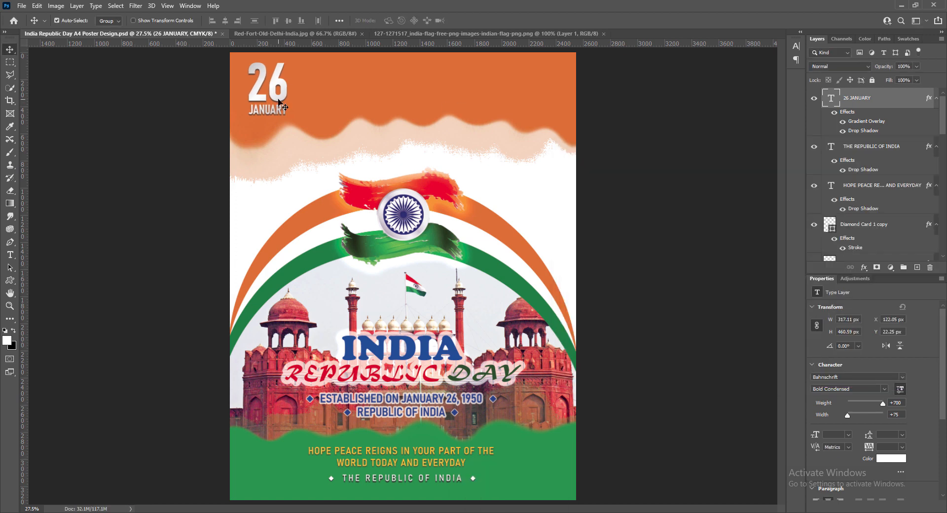
Duplicate the 26 JANUARY text into the opposite upper corner, reword it as 2022 REPUBLIC OF INDIA, and shift it inside the margin.
{"action": "left_click_drag", "start_coordinate": [279, 101], "coordinate": [551, 103], "text": "alt"}
{"action": "double_click", "coordinate": [550, 102]}
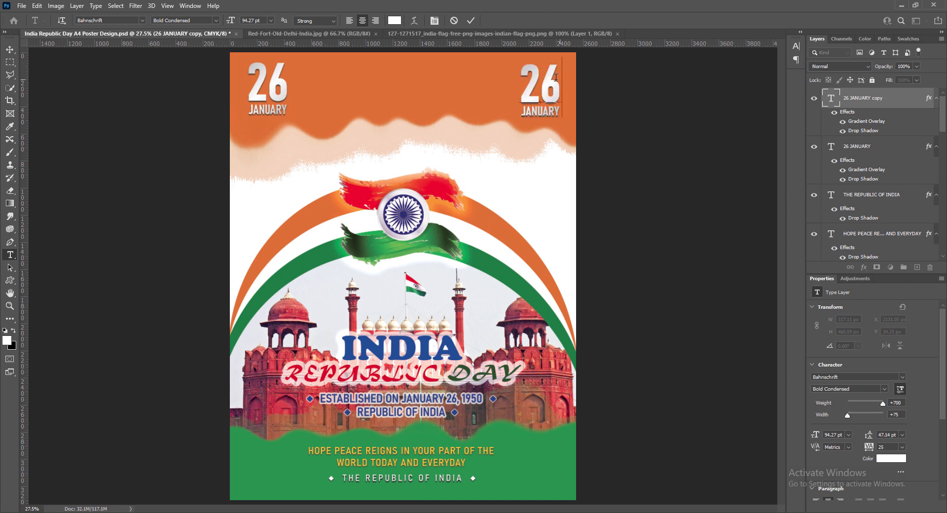
{"action": "double_click", "coordinate": [534, 78]}
{"action": "type", "text": "2022"}
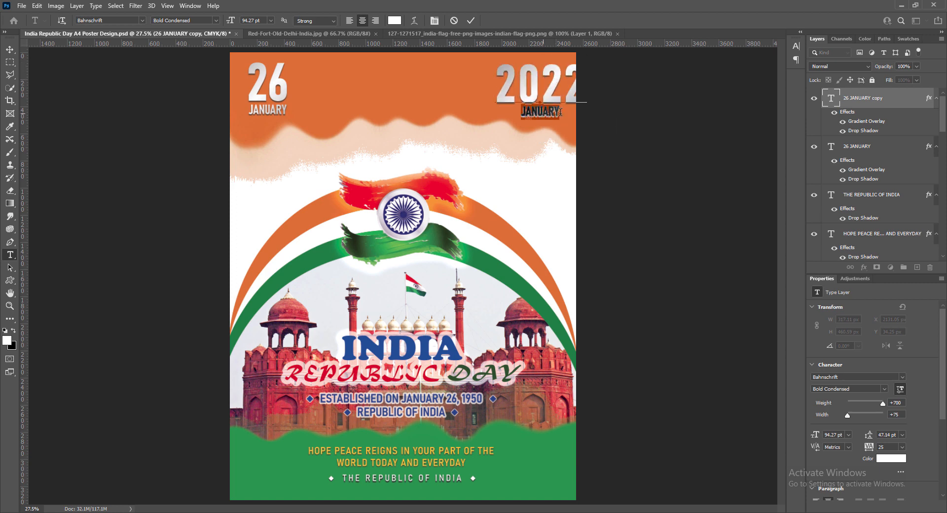
{"action": "type", "text": " INDIA"}
{"action": "key", "text": "ctrl+Return"}
{"action": "key", "text": "v"}
{"action": "left_click_drag", "start_coordinate": [552, 104], "coordinate": [531, 102]}
Nudge the 26 JANUARY text slightly closer to the page's outer edge and save the poster.
{"action": "left_click", "coordinate": [284, 103]}
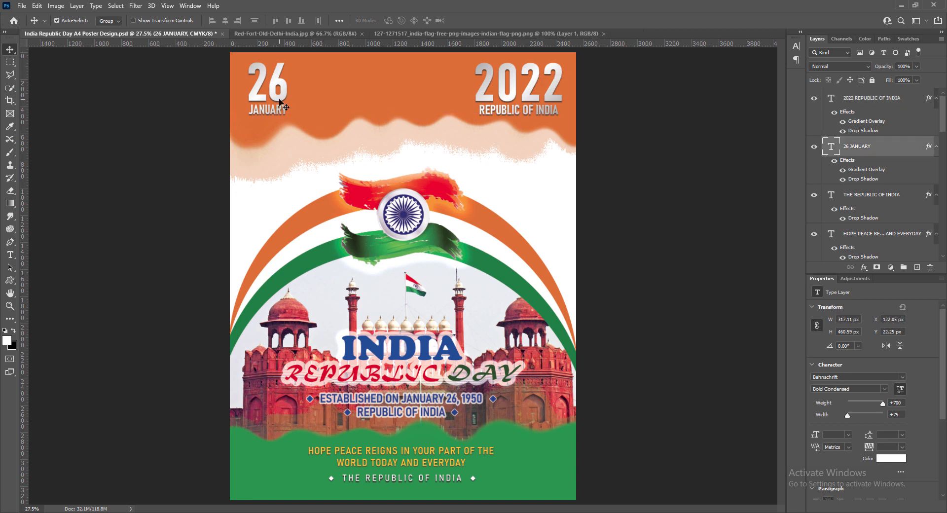
{"action": "key", "text": "shift+Left"}
{"action": "key", "text": "shift+Left"}
{"action": "key", "text": "ctrl+s"}
Set the tracking of the REPUBLIC OF INDIA line under 2022 to 33.
{"action": "double_click", "coordinate": [522, 113]}
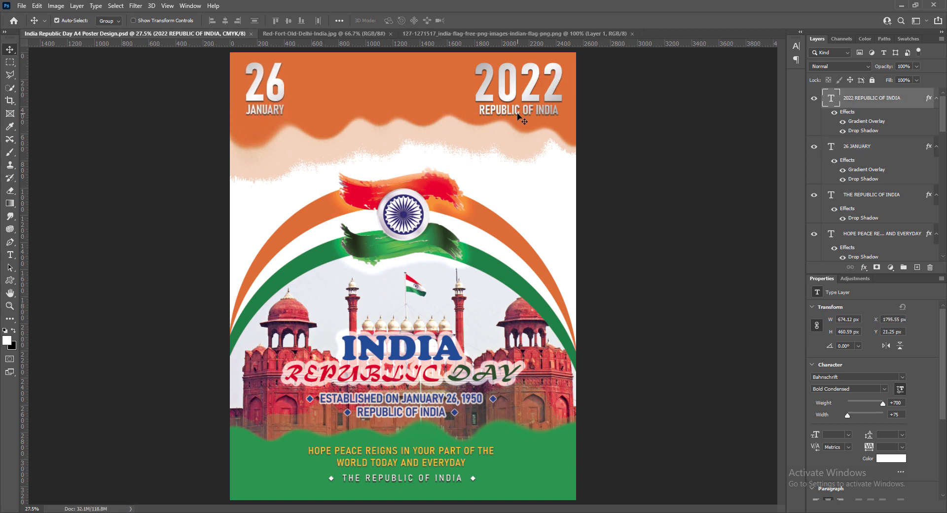
{"action": "triple_click", "coordinate": [521, 111]}
{"action": "left_click", "coordinate": [800, 32]}
{"action": "left_click", "coordinate": [798, 75]}
{"action": "left_click", "coordinate": [787, 169]}
{"action": "left_click", "coordinate": [798, 76]}
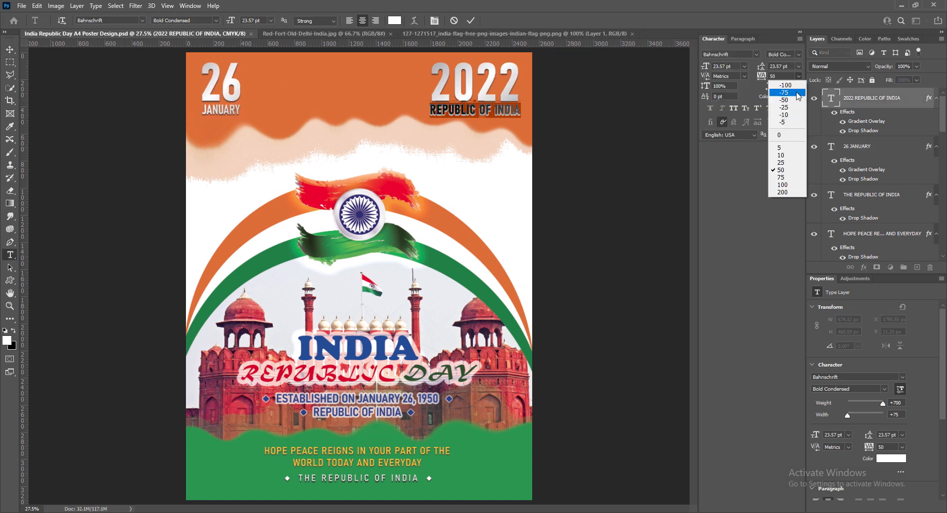
{"action": "left_click", "coordinate": [790, 161]}
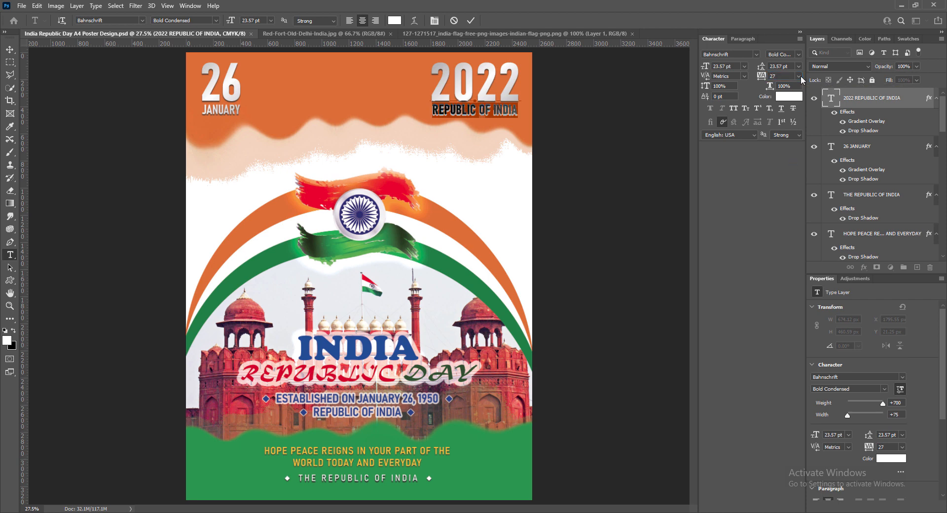
{"action": "type", "text": "33"}
{"action": "key", "text": "Return"}
{"action": "left_click", "coordinate": [800, 32]}
{"action": "key", "text": "ctrl+Return"}
{"action": "key", "text": "v"}
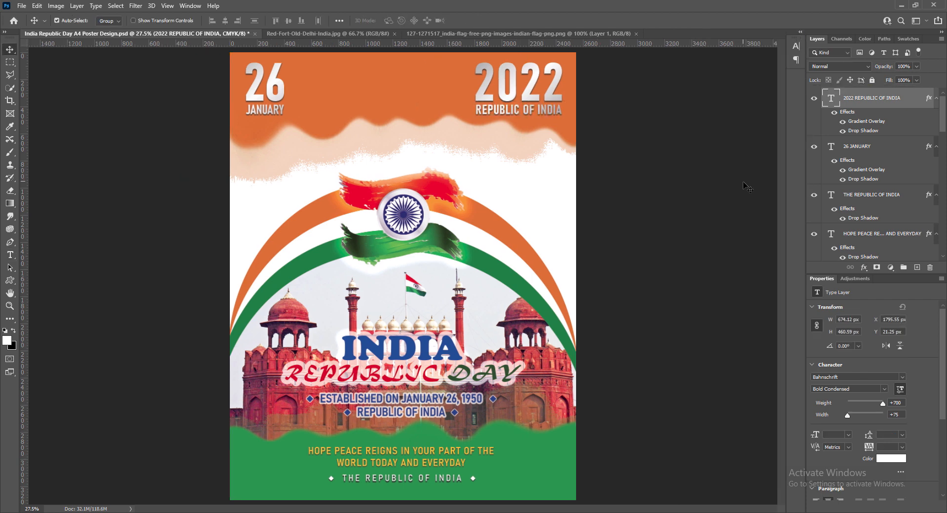
Nudge the 2022 REPUBLIC OF INDIA text slightly inward and close the two source image documents.
{"action": "key", "text": "Left"}
{"action": "key", "text": "Left"}
{"action": "key", "text": "Left"}
{"action": "key", "text": "Left"}
{"action": "key", "text": "Left"}
{"action": "key", "text": "Left"}
{"action": "key", "text": "Left"}
{"action": "key", "text": "Left"}
{"action": "key", "text": "Left"}
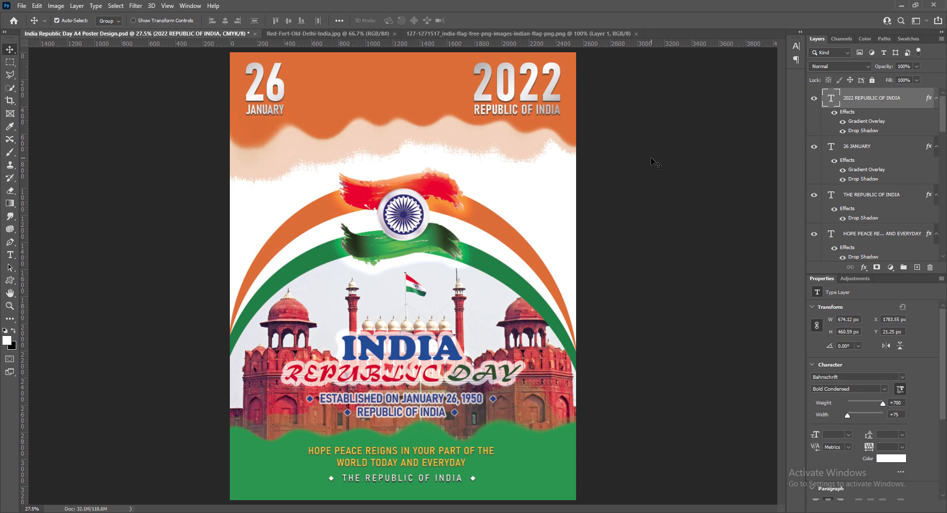
{"action": "left_click", "coordinate": [636, 33]}
{"action": "left_click", "coordinate": [395, 33]}
Draw a white Sun 2 custom shape about 135 px wide on a new layer, between the two corner texts.
{"action": "left_click", "coordinate": [916, 267]}
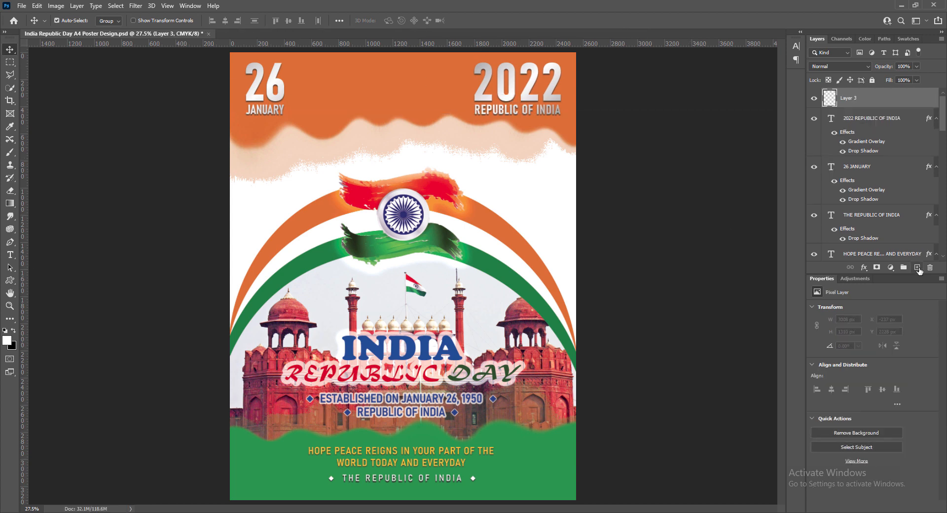
{"action": "key", "text": "u"}
{"action": "left_click", "coordinate": [399, 20]}
{"action": "left_click_drag", "start_coordinate": [533, 151], "coordinate": [534, 177]}
{"action": "double_click", "coordinate": [345, 88]}
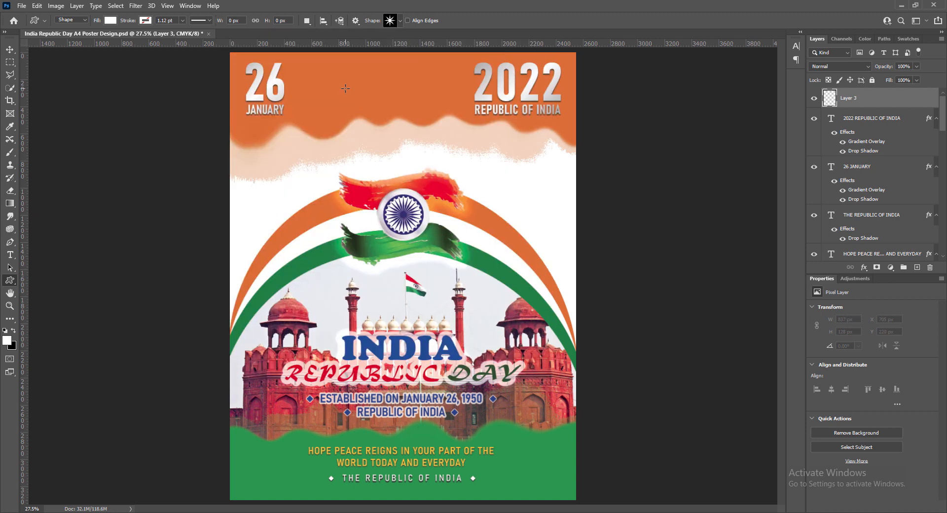
{"action": "left_click_drag", "start_coordinate": [345, 81], "coordinate": [364, 99]}
{"action": "left_click", "coordinate": [10, 50]}
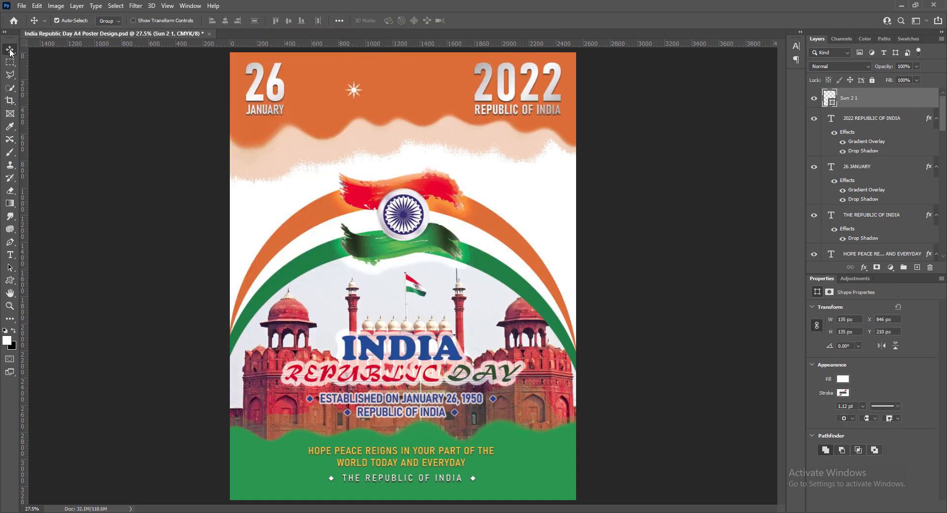
{"action": "right_click", "coordinate": [831, 97]}
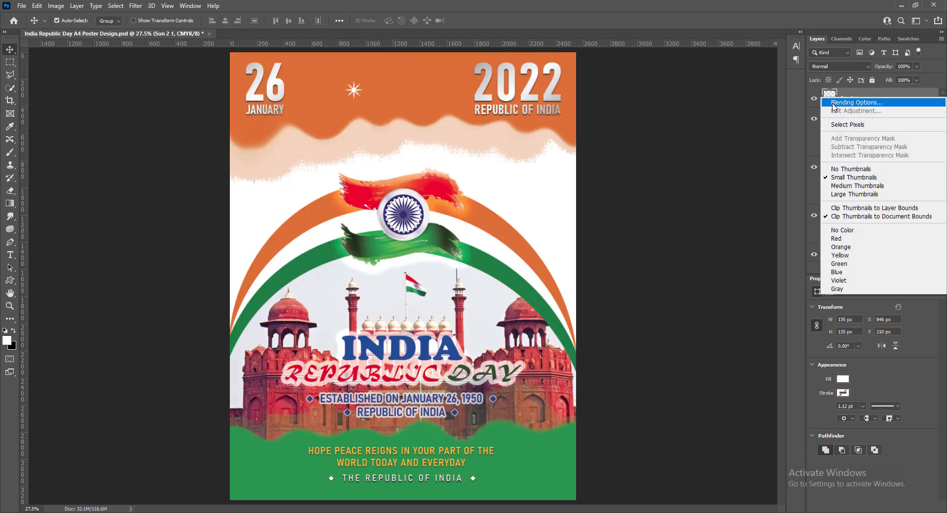
{"action": "left_click", "coordinate": [833, 105]}
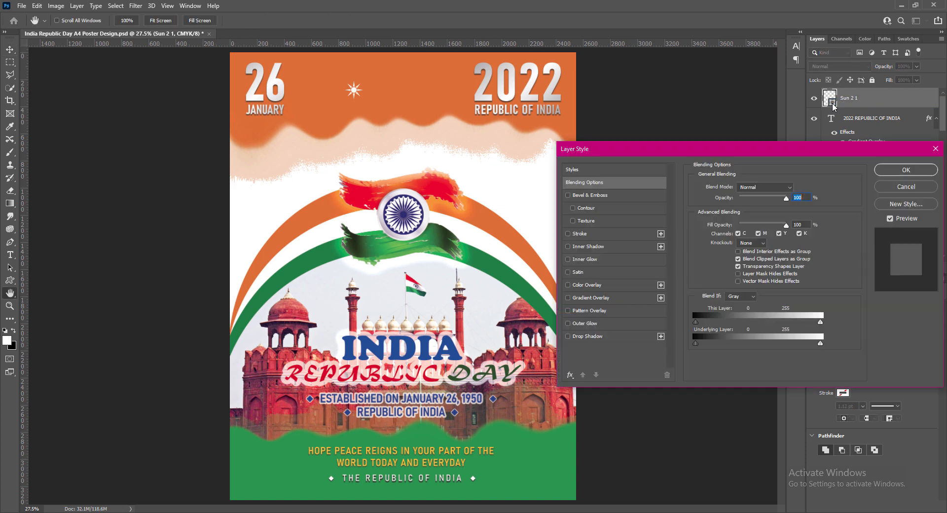
{"action": "left_click", "coordinate": [567, 323]}
{"action": "left_click", "coordinate": [584, 323]}
{"action": "left_click", "coordinate": [706, 222]}
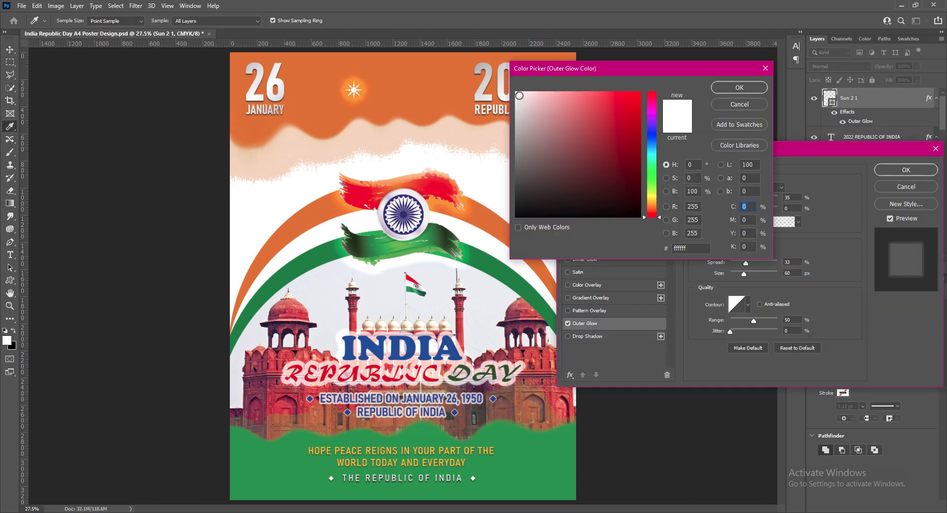
{"action": "left_click", "coordinate": [726, 89]}
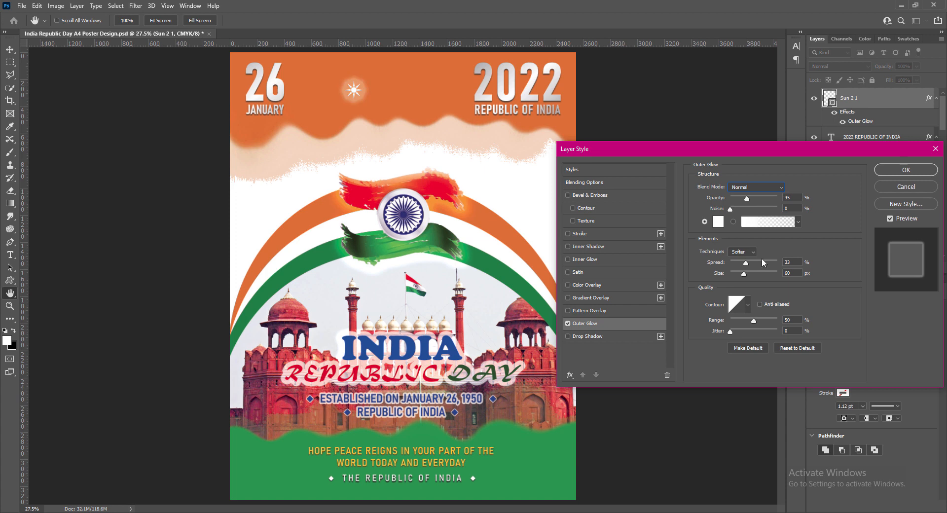
{"action": "left_click_drag", "start_coordinate": [745, 274], "coordinate": [733, 277]}
{"action": "left_click", "coordinate": [889, 187]}
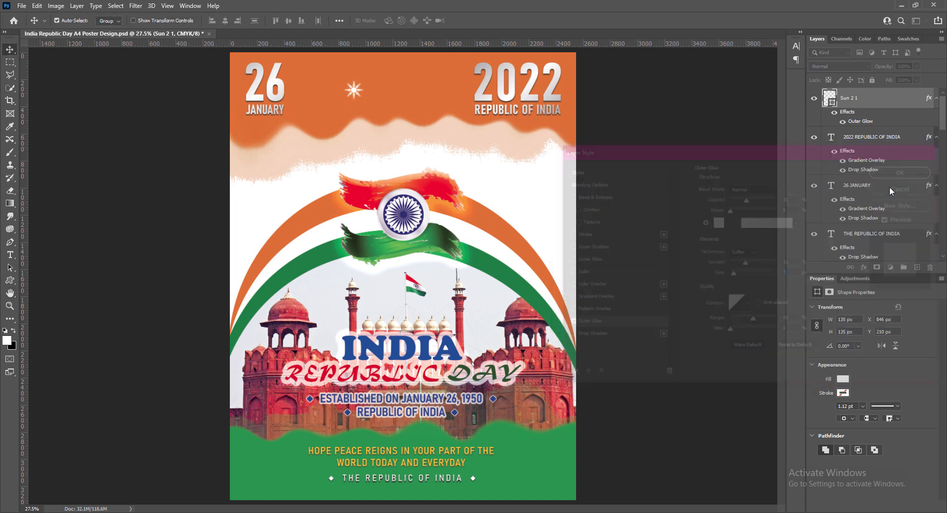
Spread copies of the sun shape across the orange band, scaling some down to about 110 px.
{"action": "left_click_drag", "start_coordinate": [354, 90], "coordinate": [462, 89]}
{"action": "left_click_drag", "start_coordinate": [462, 89], "coordinate": [413, 98]}
{"action": "key", "text": "ctrl+t"}
{"action": "left_click_drag", "start_coordinate": [403, 88], "coordinate": [565, 129]}
{"action": "key", "text": "Return"}
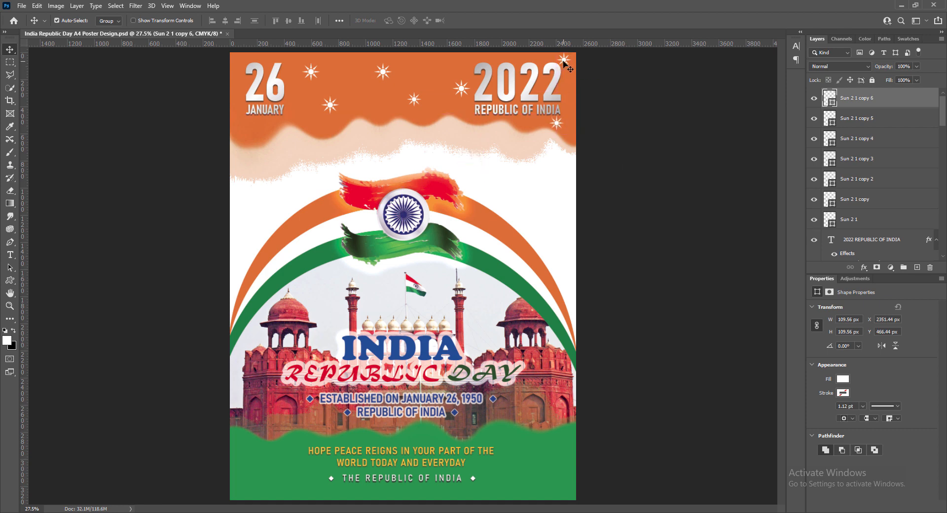
Scatter further sun copies around the 26 JANUARY text and along the orange band's upper edge.
{"action": "left_click_drag", "start_coordinate": [564, 62], "coordinate": [239, 88]}
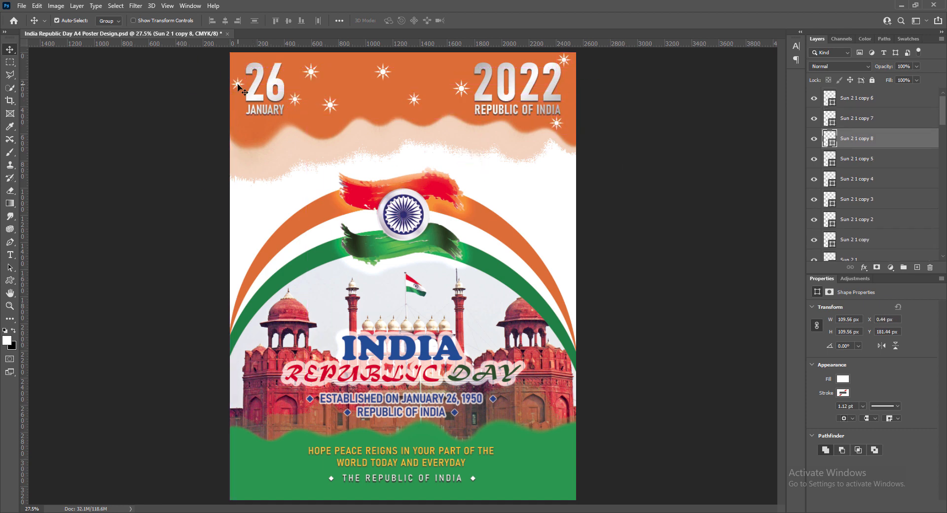
{"action": "left_click_drag", "start_coordinate": [332, 107], "coordinate": [245, 132]}
{"action": "left_click_drag", "start_coordinate": [295, 100], "coordinate": [318, 132], "text": "alt"}
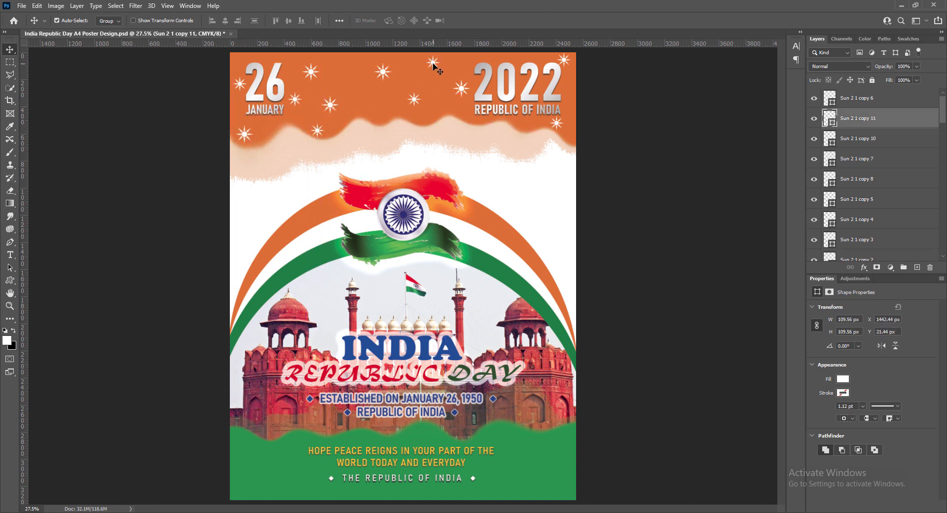
{"action": "left_click_drag", "start_coordinate": [432, 66], "coordinate": [348, 61], "text": "alt"}
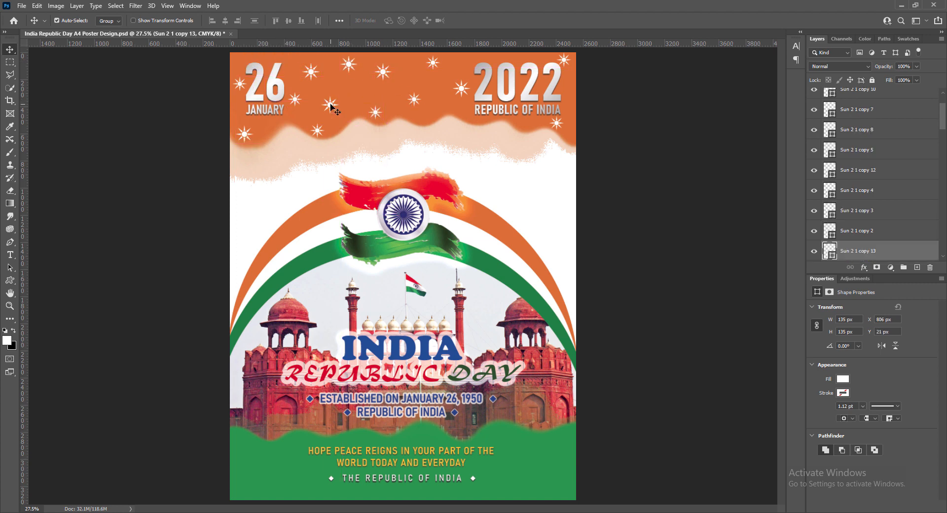
Delete the extra large sun copy near the page's upper edge and respace the neighbouring suns evenly.
{"action": "left_click_drag", "start_coordinate": [330, 104], "coordinate": [335, 104]}
{"action": "left_click", "coordinate": [349, 63]}
{"action": "key", "text": "ctrl+t"}
{"action": "left_click", "coordinate": [467, 20]}
{"action": "left_click", "coordinate": [929, 267]}
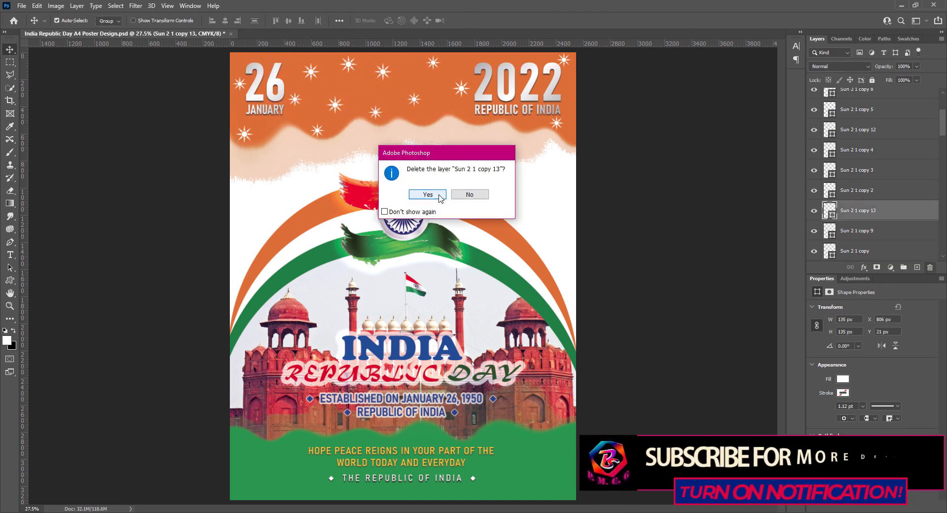
{"action": "left_click", "coordinate": [427, 194]}
{"action": "left_click", "coordinate": [347, 70]}
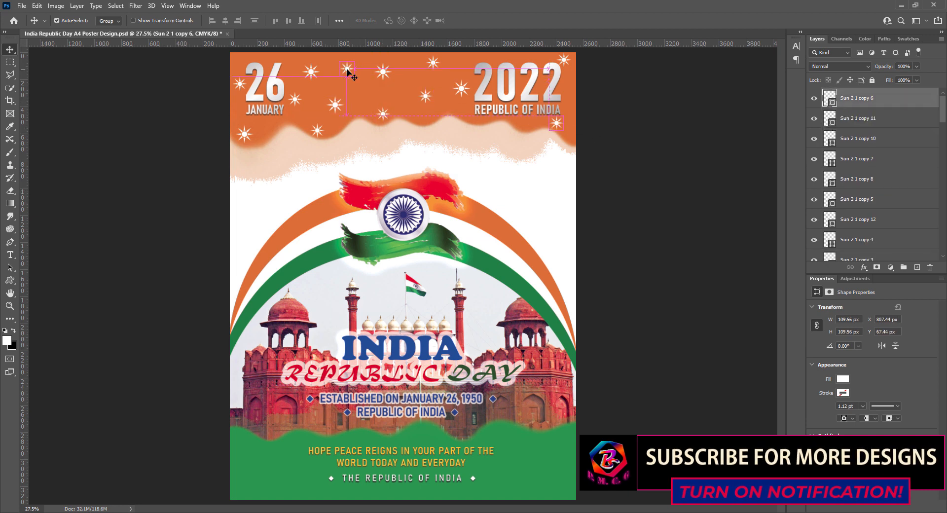
{"action": "left_click_drag", "start_coordinate": [347, 70], "coordinate": [308, 66], "text": "alt"}
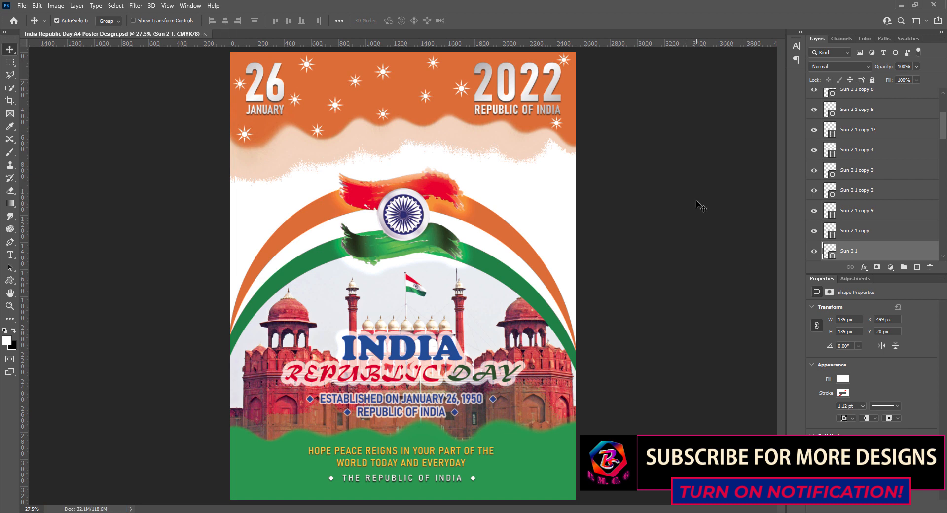
Duplicate all the suns onto the green band and flip the copies horizontally.
{"action": "left_click", "coordinate": [383, 73]}
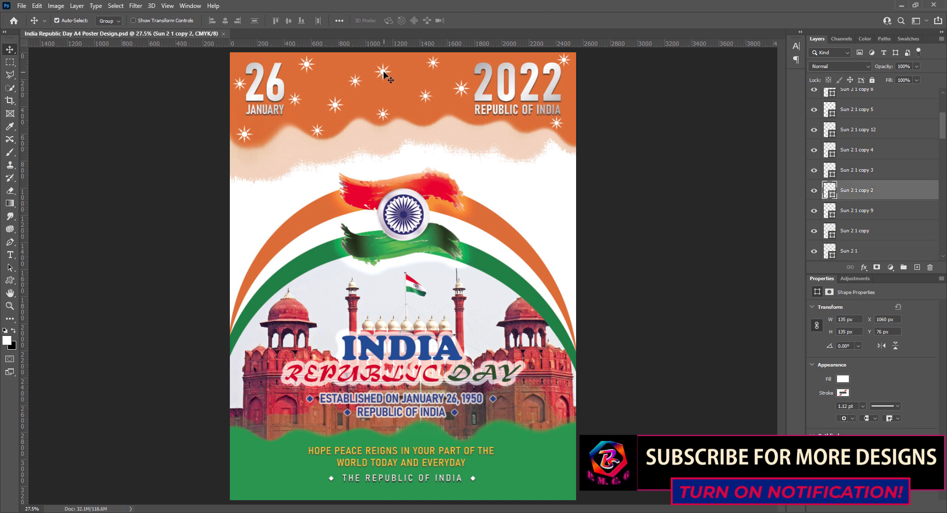
{"action": "left_click_drag", "start_coordinate": [335, 106], "coordinate": [339, 483], "text": "alt"}
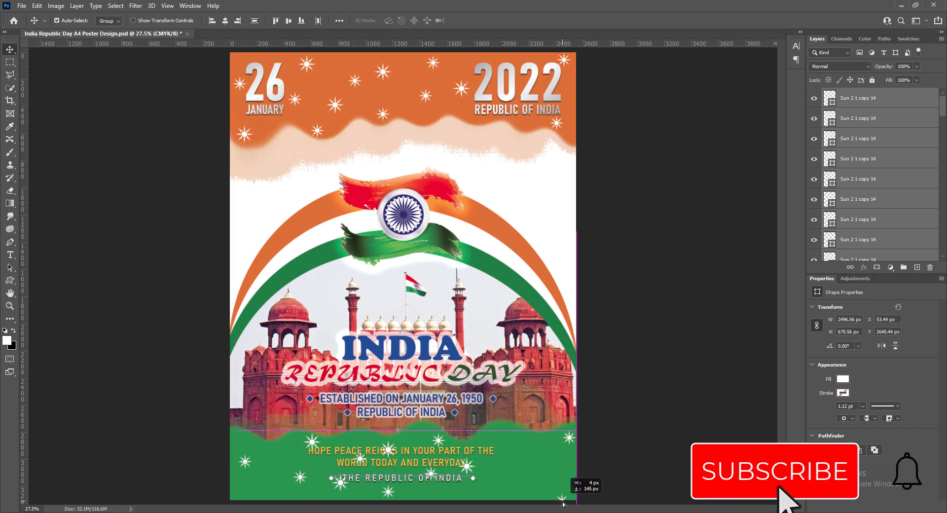
{"action": "key", "text": "ctrl+t"}
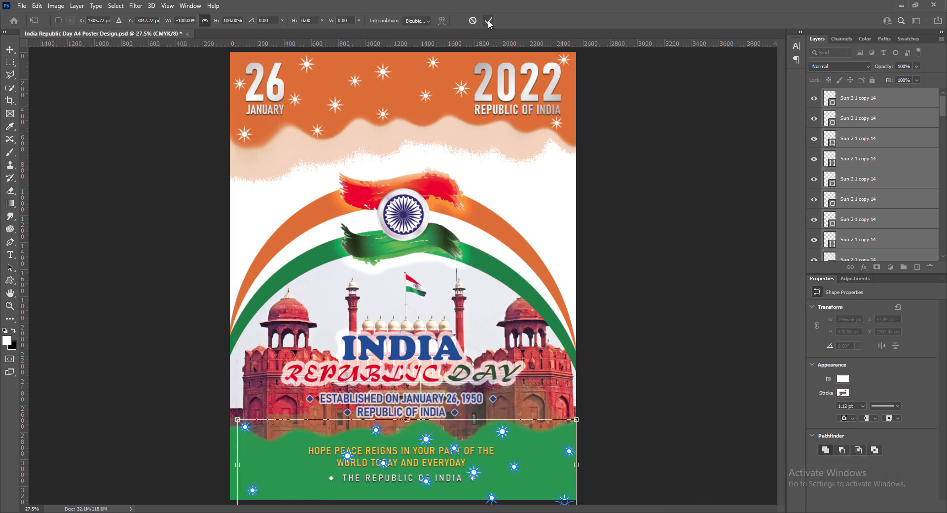
{"action": "left_click", "coordinate": [489, 22]}
Group the original suns and move Group 1, holding the green band's suns, down the layer stack to just above Diamond Card 1 copy 4.
{"action": "scroll", "coordinate": [852, 163], "scroll_direction": "down", "scroll_amount": 6}
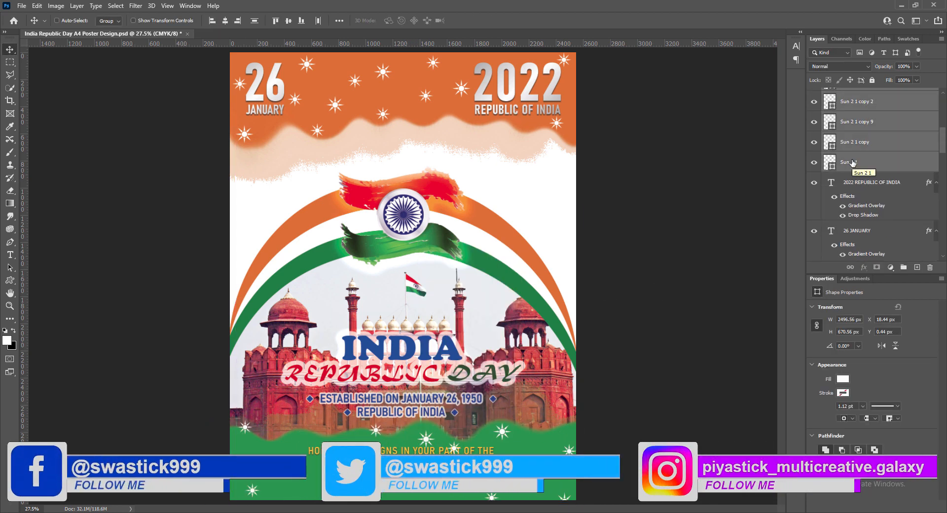
{"action": "key", "text": "ctrl+g"}
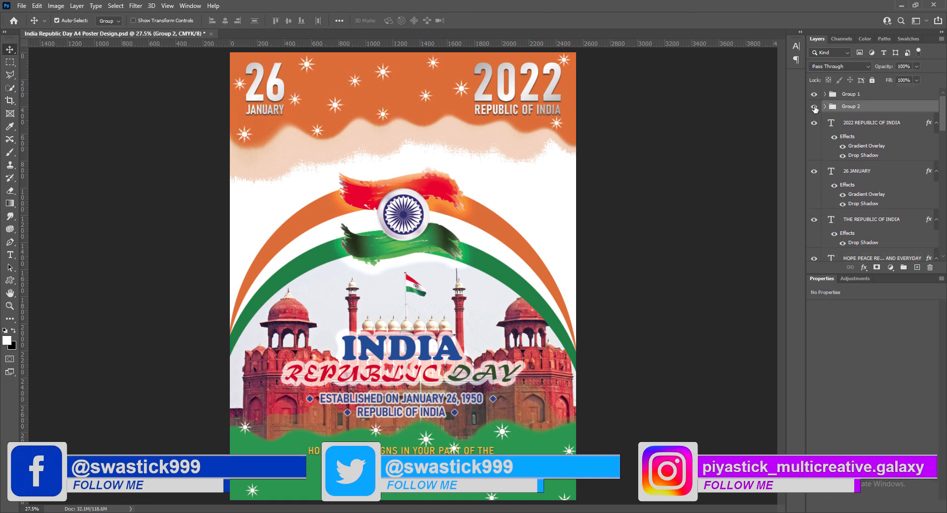
{"action": "left_click_drag", "start_coordinate": [850, 95], "coordinate": [852, 246]}
{"action": "scroll", "coordinate": [852, 237], "scroll_direction": "down", "scroll_amount": 3}
{"action": "left_click_drag", "start_coordinate": [850, 158], "coordinate": [855, 240]}
{"action": "scroll", "coordinate": [855, 227], "scroll_direction": "down", "scroll_amount": 3}
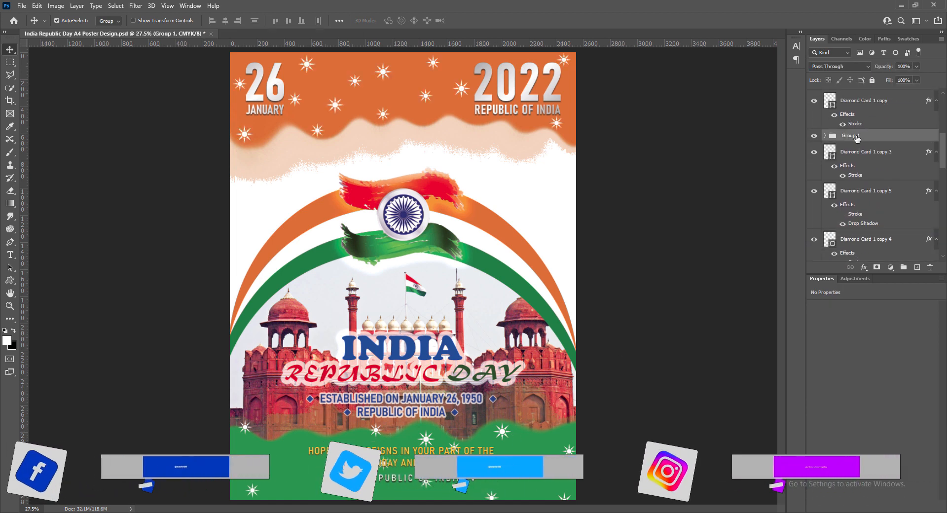
{"action": "left_click_drag", "start_coordinate": [856, 139], "coordinate": [855, 231]}
Resize the lower sun group to fill the green band across the full page width.
{"action": "key", "text": "ctrl+t"}
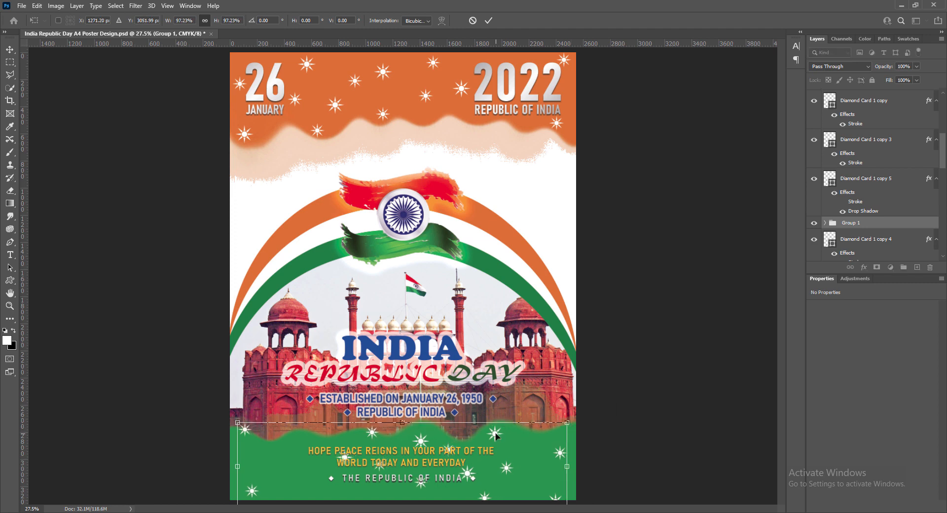
{"action": "left_click_drag", "start_coordinate": [237, 422], "coordinate": [261, 428]}
{"action": "mouse_move", "coordinate": [275, 491]}
{"action": "left_mouse_down"}
{"action": "mouse_move", "coordinate": [257, 494]}
{"action": "mouse_move", "coordinate": [260, 481]}
{"action": "left_mouse_up"}
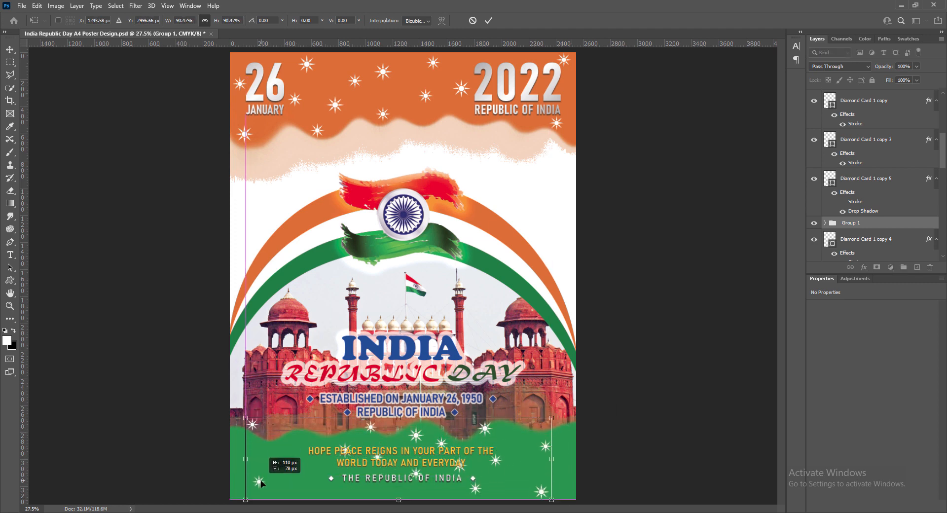
{"action": "left_click_drag", "start_coordinate": [398, 418], "coordinate": [398, 431]}
{"action": "left_click_drag", "start_coordinate": [245, 465], "coordinate": [236, 465]}
{"action": "left_click_drag", "start_coordinate": [552, 465], "coordinate": [572, 467]}
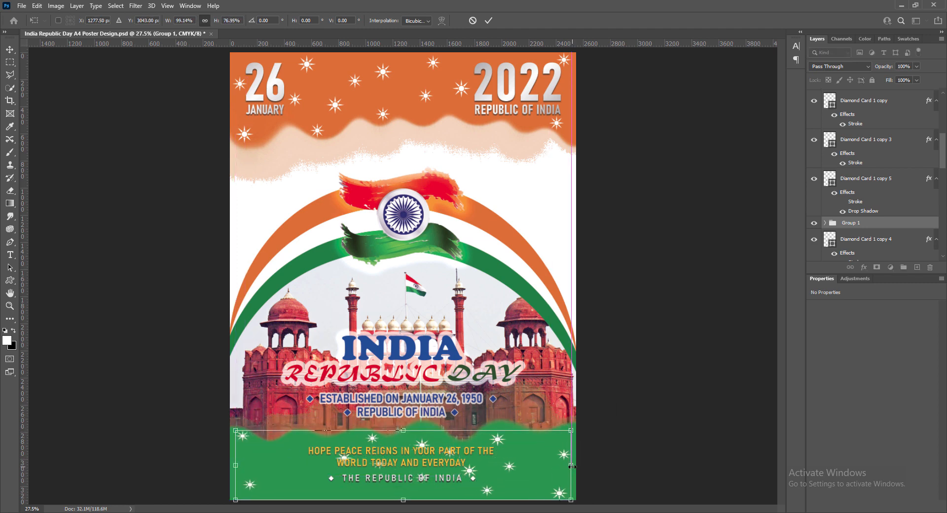
{"action": "left_click_drag", "start_coordinate": [235, 465], "coordinate": [230, 465]}
{"action": "left_click_drag", "start_coordinate": [571, 465], "coordinate": [575, 465]}
{"action": "left_click_drag", "start_coordinate": [403, 430], "coordinate": [403, 424]}
{"action": "key", "text": "Return"}
Rotate the lower sun group 180° and flip it horizontally.
{"action": "key", "text": "ctrl+t"}
{"action": "right_click", "coordinate": [513, 466]}
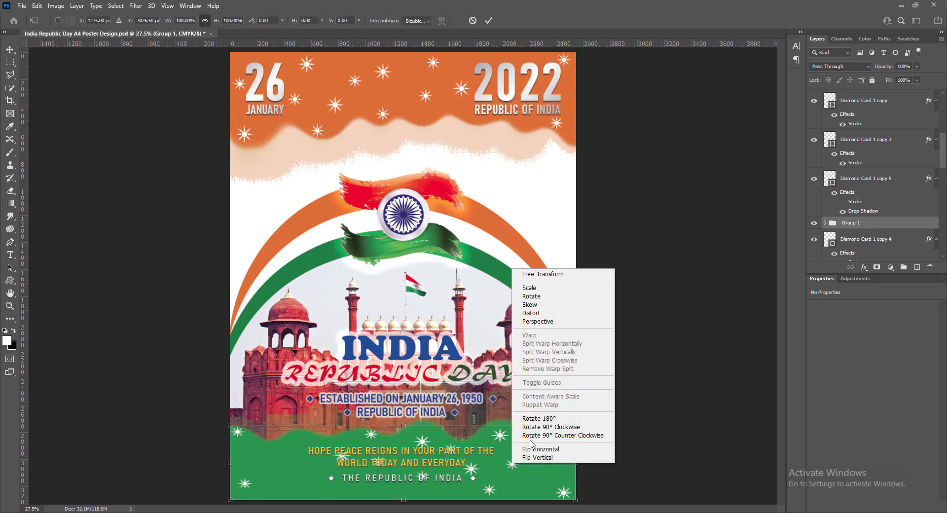
{"action": "left_click", "coordinate": [531, 420]}
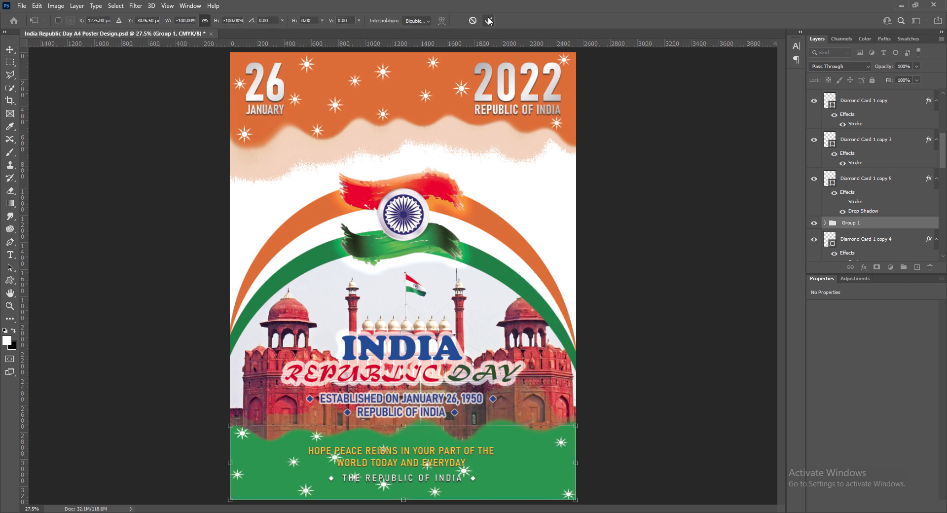
{"action": "right_click", "coordinate": [484, 475]}
{"action": "left_click", "coordinate": [496, 460]}
{"action": "key", "text": "Return"}
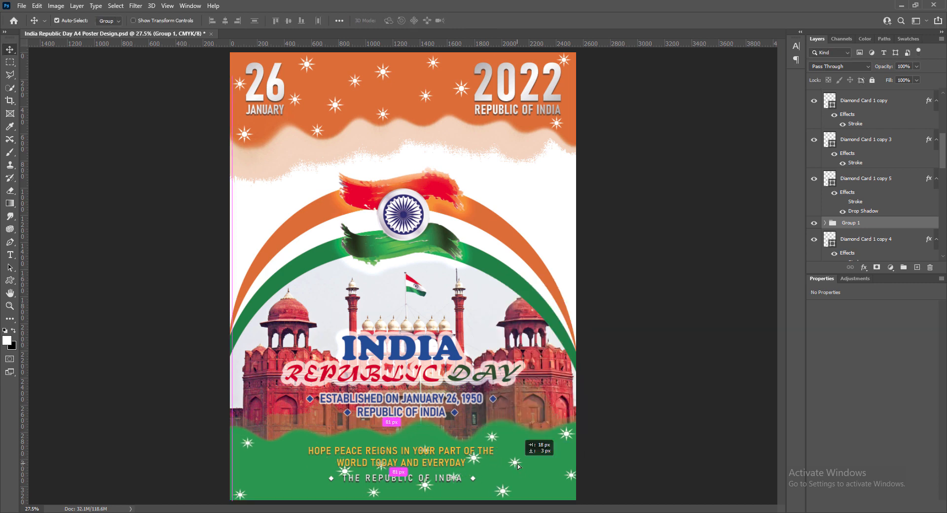
Position the lower sun group inside the green band below the wavy edge, nudging it vertically in large increments.
{"action": "left_click_drag", "start_coordinate": [513, 464], "coordinate": [513, 483]}
{"action": "key", "text": "shift+Up"}
{"action": "key", "text": "shift+Up"}
{"action": "key", "text": "shift+Up"}
{"action": "key", "text": "shift+Up"}
{"action": "key", "text": "shift+Up"}
{"action": "key", "text": "shift+Up"}
{"action": "key", "text": "shift+Up"}
{"action": "key", "text": "shift+Up"}
{"action": "key", "text": "shift+Up"}
{"action": "key", "text": "shift+Up"}
{"action": "key", "text": "shift+Up"}
{"action": "key", "text": "shift+Up"}
{"action": "key", "text": "shift+Up"}
{"action": "key", "text": "shift+Up"}
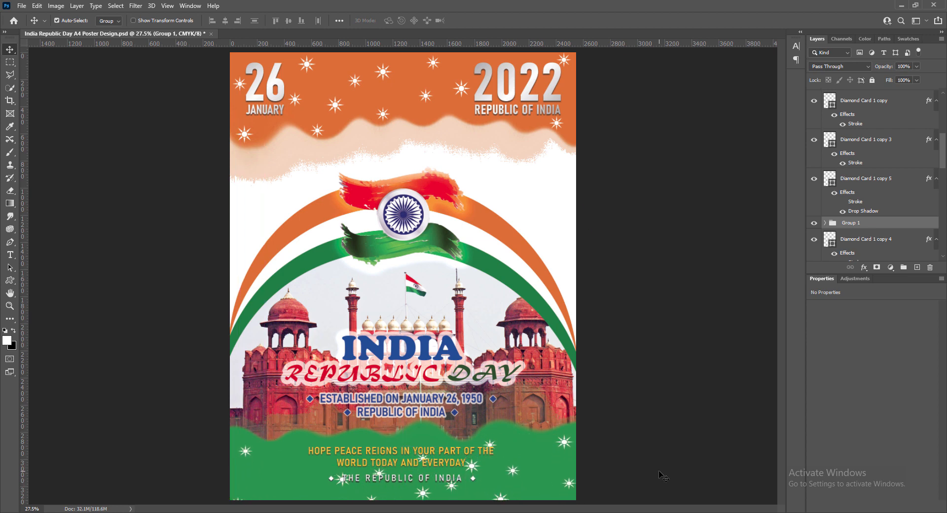
{"action": "key", "text": "shift+Down"}
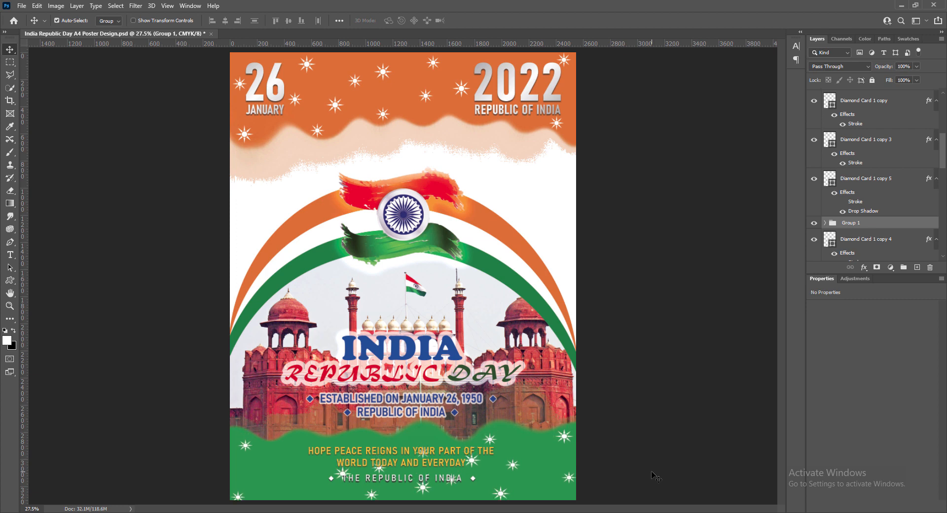
{"action": "left_click", "coordinate": [646, 456]}
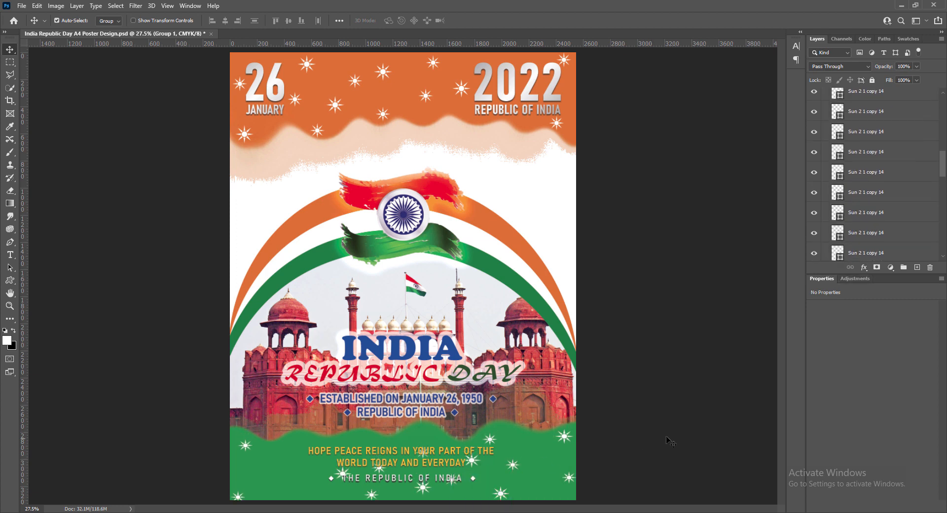
Move the larger suns in Group 1 clear of the footer text, onto empty areas of the green band.
{"action": "left_click", "coordinate": [458, 469]}
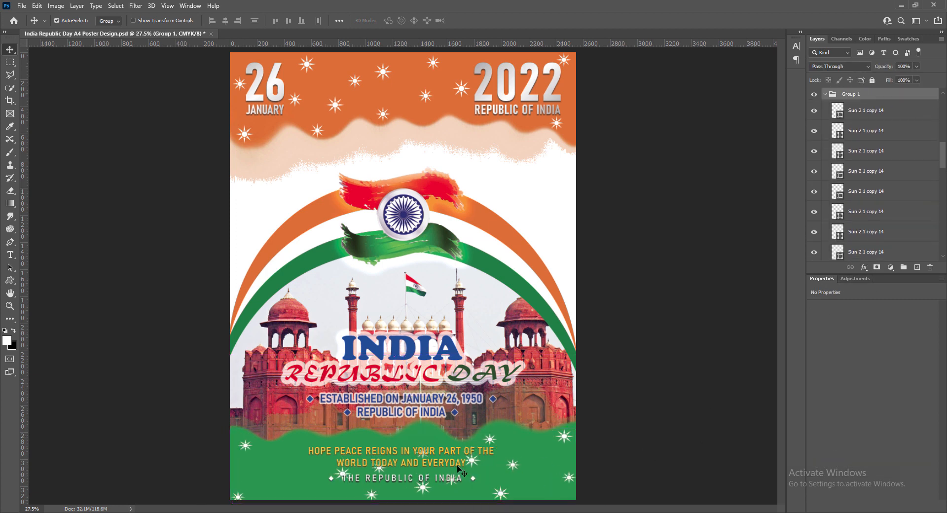
{"action": "left_click", "coordinate": [858, 253]}
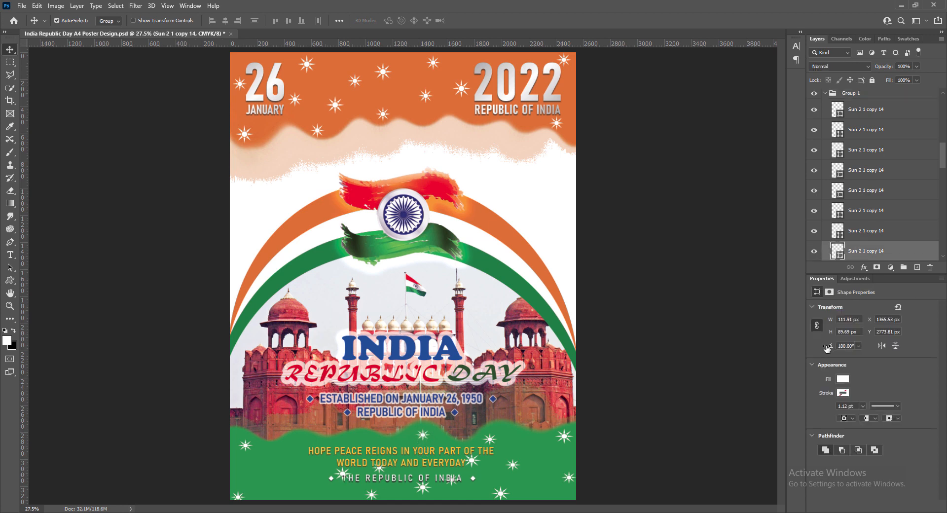
{"action": "scroll", "coordinate": [897, 217], "scroll_direction": "down", "scroll_amount": 1}
{"action": "left_click", "coordinate": [868, 178]}
{"action": "left_click", "coordinate": [868, 219]}
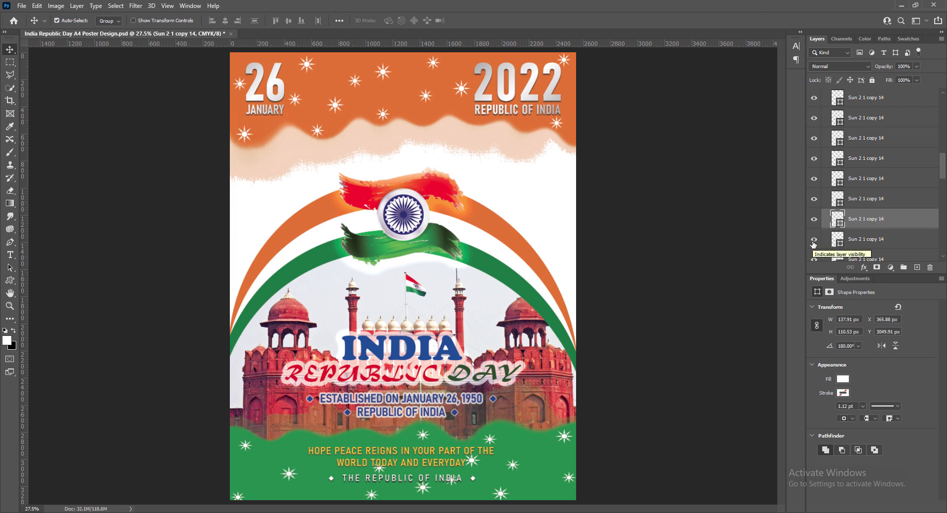
{"action": "left_click", "coordinate": [867, 239]}
{"action": "scroll", "coordinate": [931, 192], "scroll_direction": "down", "scroll_amount": 3}
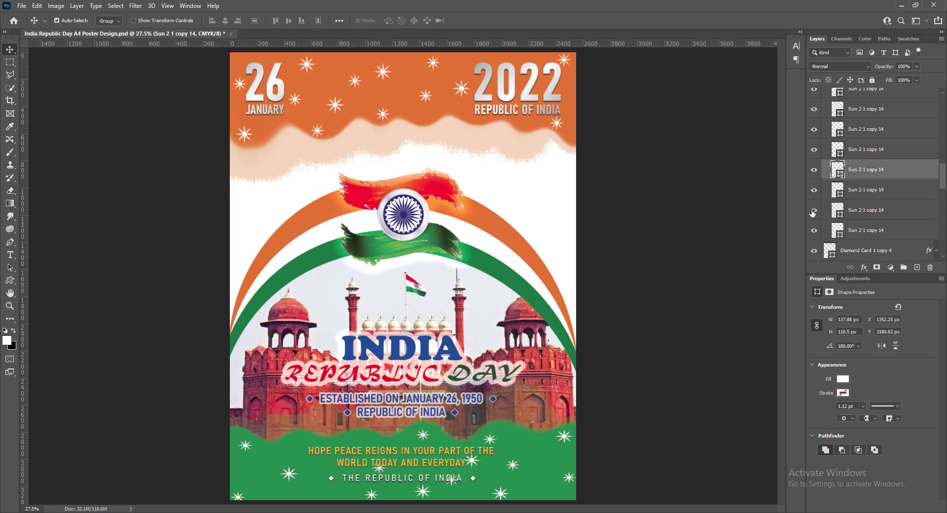
{"action": "left_click", "coordinate": [864, 211]}
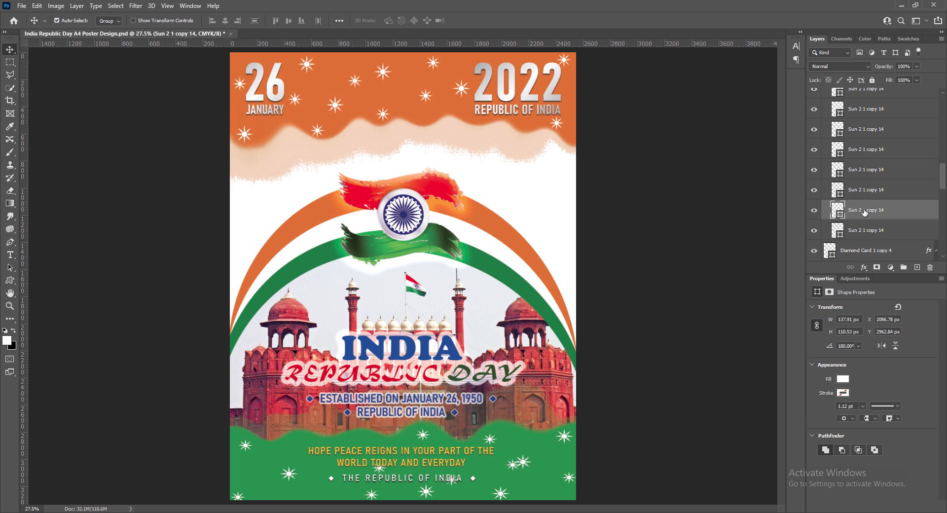
{"action": "left_click", "coordinate": [866, 230]}
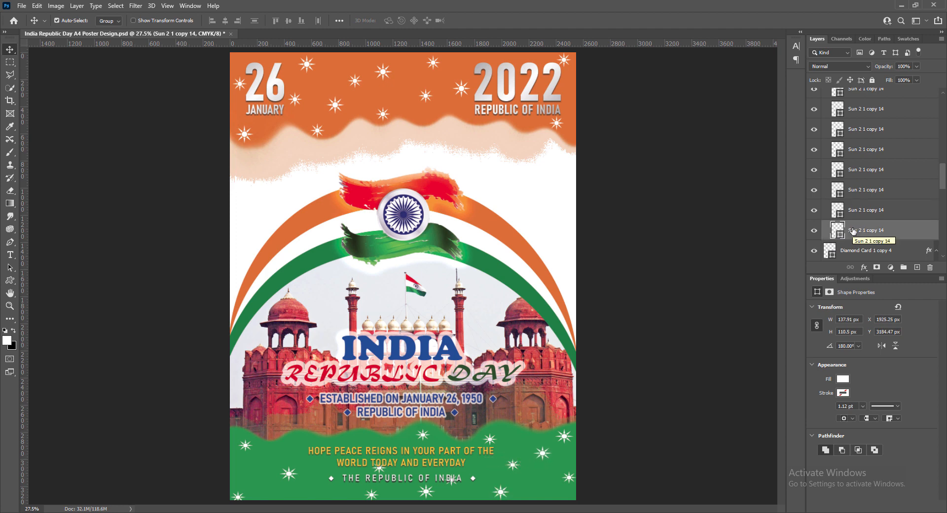
Move the remaining small suns off the footer text and away from the page's lower edge, and collapse Group 1.
{"action": "scroll", "coordinate": [868, 197], "scroll_direction": "up", "scroll_amount": 1}
{"action": "left_click", "coordinate": [869, 129]}
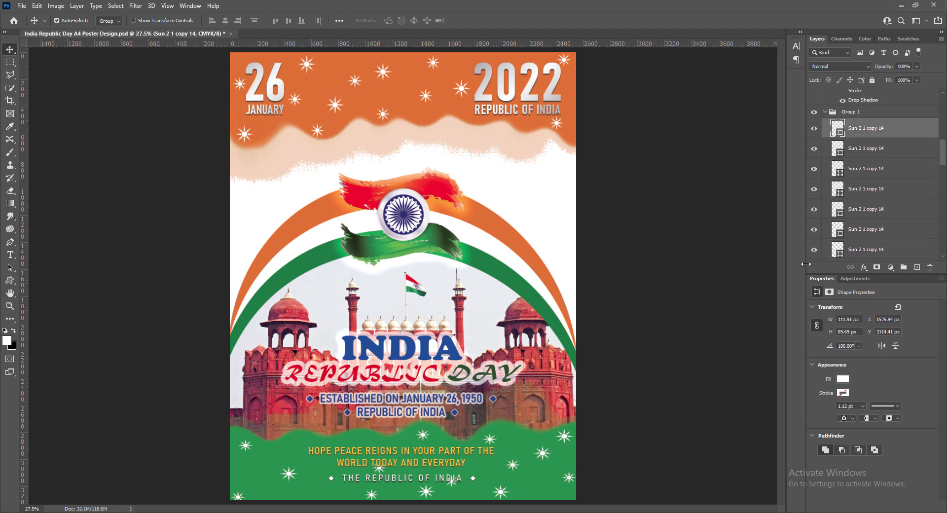
{"action": "left_click", "coordinate": [859, 149]}
{"action": "left_click", "coordinate": [870, 231]}
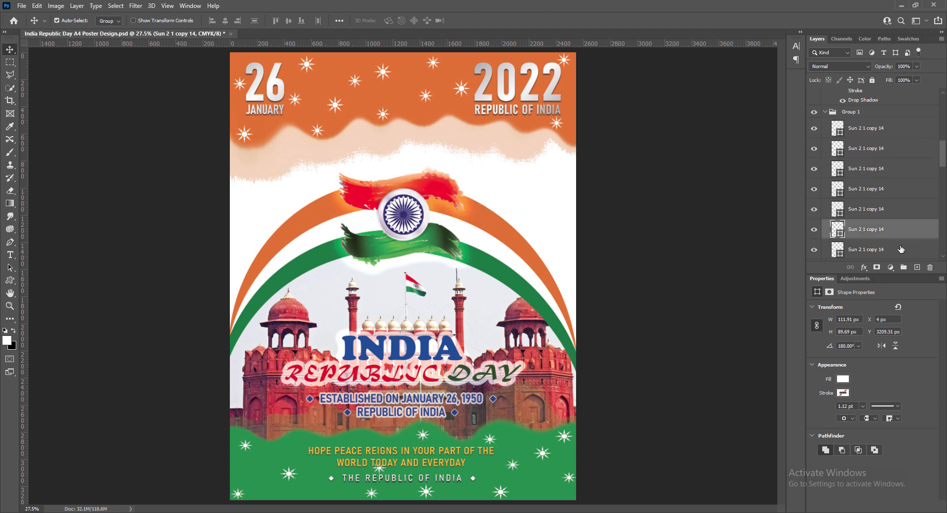
{"action": "scroll", "coordinate": [838, 237], "scroll_direction": "down", "scroll_amount": 3}
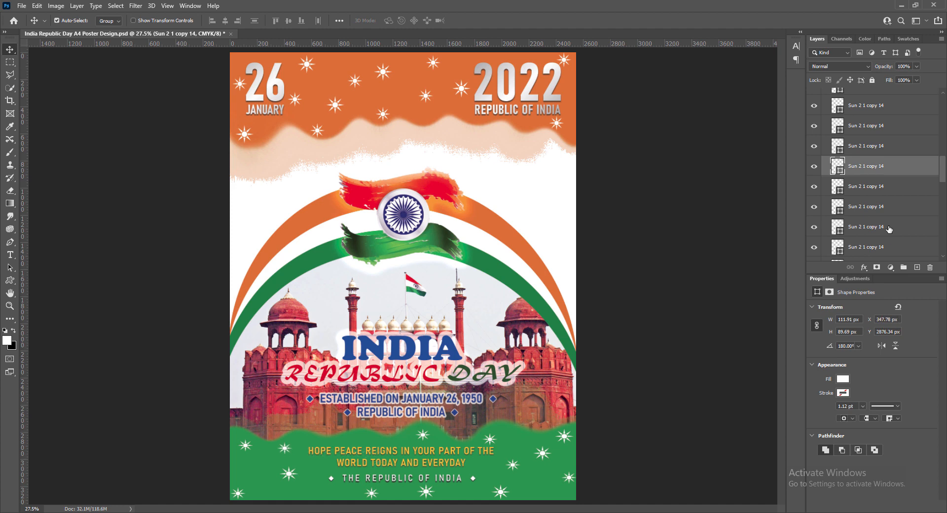
{"action": "left_click", "coordinate": [828, 197]}
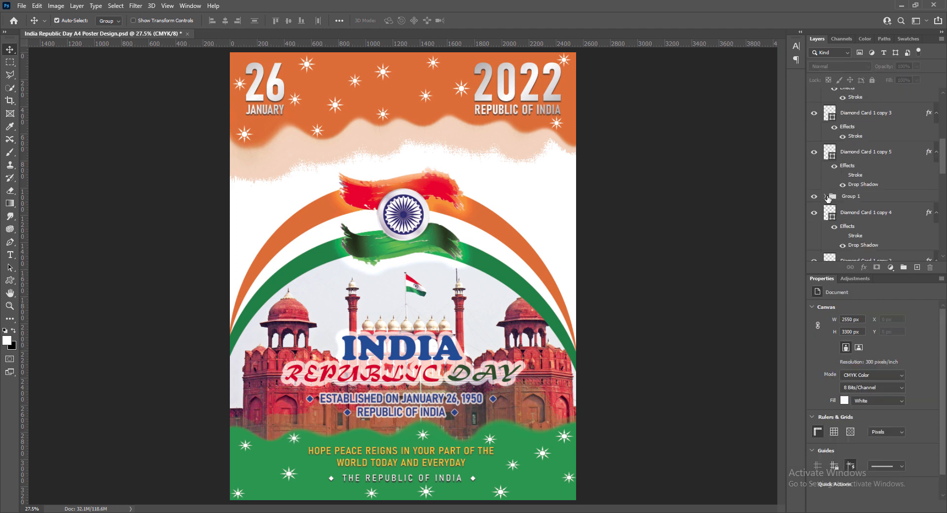
Draw a 110 px sun shape on a new layer above Group 2, beside the arch, and fill it with the arch's orange, e17527.
{"action": "key", "text": "ctrl+shift+alt+n"}
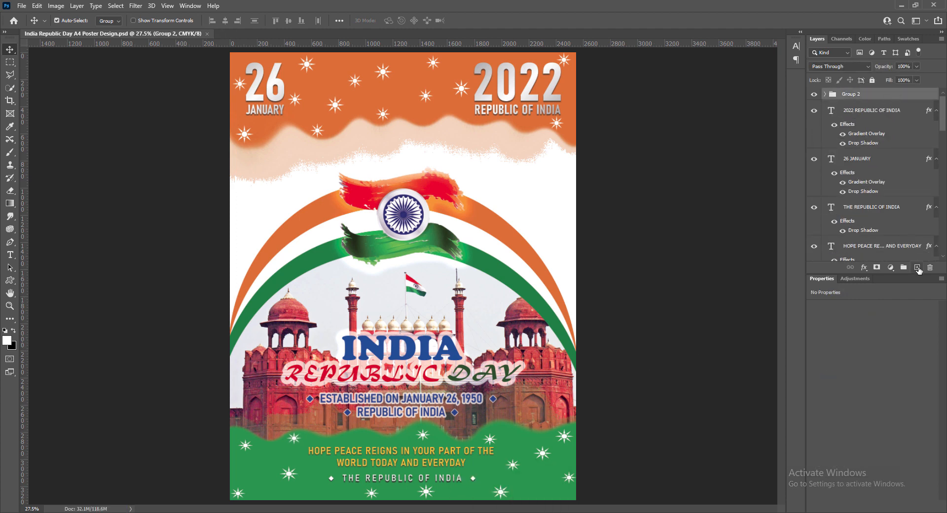
{"action": "key", "text": "u"}
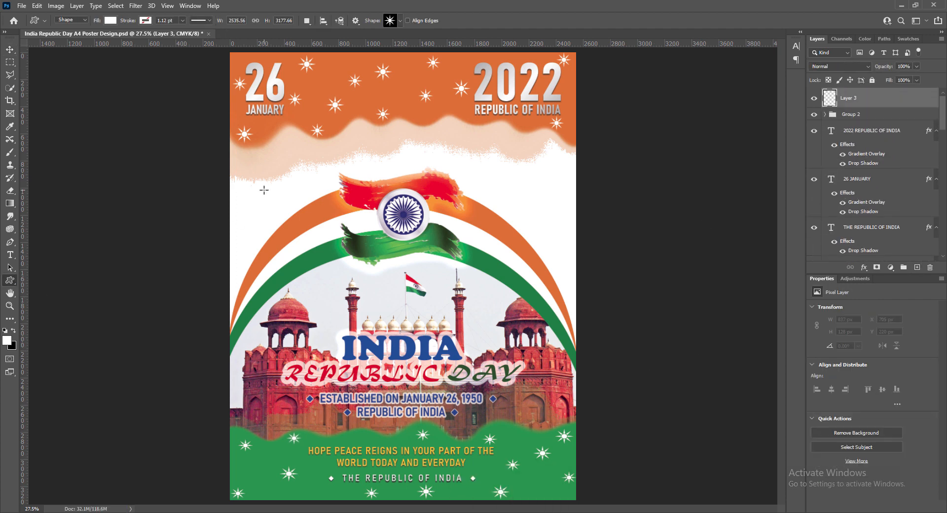
{"action": "left_click_drag", "start_coordinate": [266, 191], "coordinate": [278, 204]}
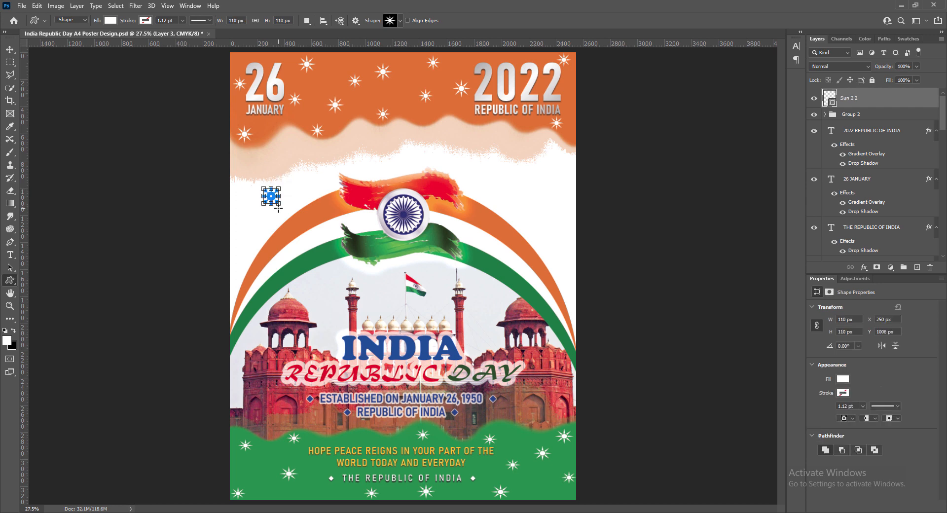
{"action": "left_click", "coordinate": [9, 50]}
{"action": "double_click", "coordinate": [828, 97]}
{"action": "left_click", "coordinate": [278, 242]}
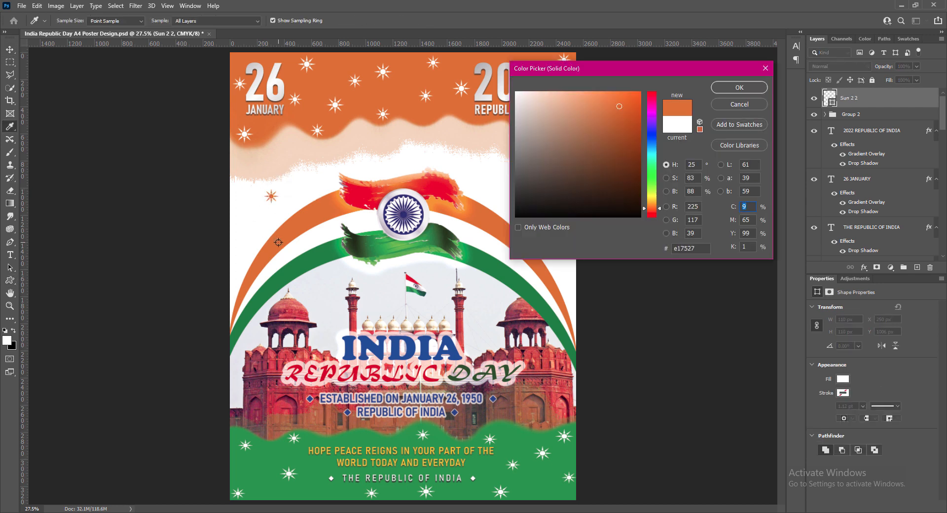
{"action": "left_click", "coordinate": [739, 88]}
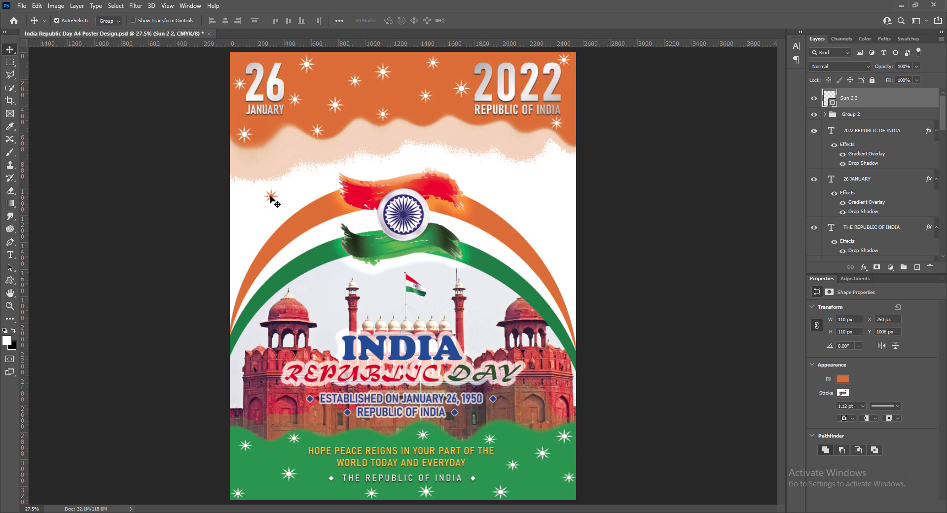
Scatter small and larger copies of the orange sun over the white area, around the arches and in the sky above the fort.
{"action": "left_click_drag", "start_coordinate": [273, 200], "coordinate": [326, 287]}
{"action": "left_click_drag", "start_coordinate": [326, 287], "coordinate": [244, 239]}
{"action": "left_click_drag", "start_coordinate": [290, 160], "coordinate": [393, 167]}
{"action": "left_click_drag", "start_coordinate": [393, 167], "coordinate": [554, 244]}
{"action": "left_click_drag", "start_coordinate": [554, 244], "coordinate": [487, 304]}
{"action": "left_click_drag", "start_coordinate": [488, 305], "coordinate": [383, 275]}
{"action": "left_click_drag", "start_coordinate": [262, 197], "coordinate": [316, 190]}
{"action": "left_click_drag", "start_coordinate": [289, 158], "coordinate": [282, 159]}
{"action": "left_click_drag", "start_coordinate": [507, 181], "coordinate": [450, 135]}
{"action": "left_click_drag", "start_coordinate": [553, 241], "coordinate": [556, 158]}
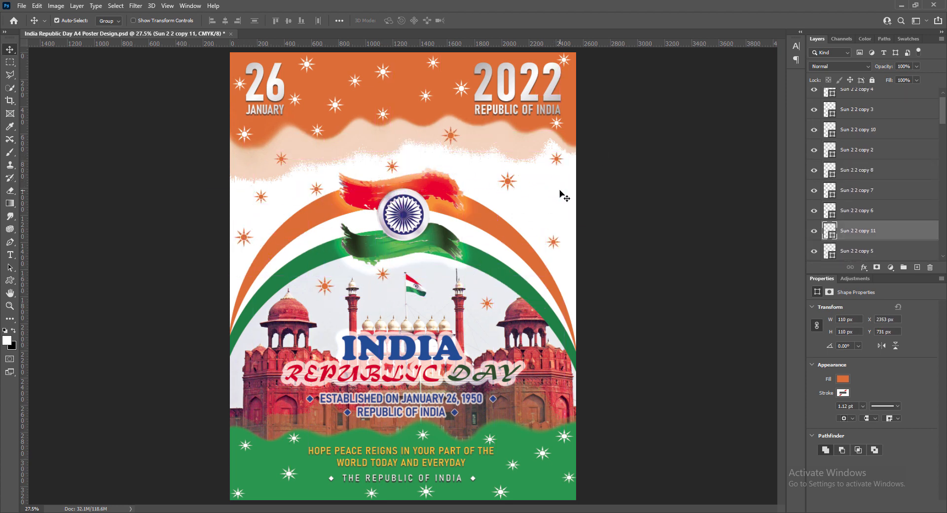
{"action": "left_click", "coordinate": [508, 182]}
{"action": "left_click_drag", "start_coordinate": [508, 183], "coordinate": [546, 205]}
{"action": "left_click_drag", "start_coordinate": [245, 240], "coordinate": [249, 169]}
{"action": "left_click_drag", "start_coordinate": [325, 287], "coordinate": [434, 271]}
Recolour one large and one small sun copy with the green sampled from the green arch.
{"action": "double_click", "coordinate": [829, 139]}
{"action": "left_click", "coordinate": [315, 258]}
{"action": "key", "text": "Return"}
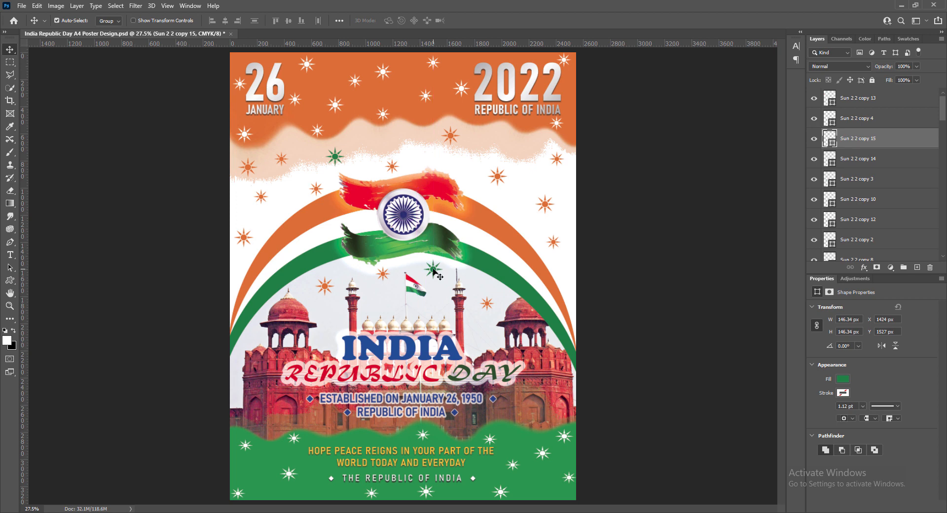
{"action": "mouse_move", "coordinate": [487, 304]}
{"action": "left_mouse_down"}
{"action": "mouse_move", "coordinate": [475, 281]}
{"action": "mouse_move", "coordinate": [482, 316]}
{"action": "left_mouse_up"}
{"action": "double_click", "coordinate": [829, 250]}
{"action": "left_click", "coordinate": [433, 269]}
{"action": "key", "text": "Return"}
Spread copies of the green suns over the white area and fort sky, and add a small orange copy beside the left minaret.
{"action": "left_click_drag", "start_coordinate": [520, 204], "coordinate": [518, 203]}
{"action": "left_click_drag", "start_coordinate": [518, 203], "coordinate": [499, 141]}
{"action": "left_click_drag", "start_coordinate": [335, 155], "coordinate": [390, 136]}
{"action": "left_click_drag", "start_coordinate": [474, 284], "coordinate": [286, 210]}
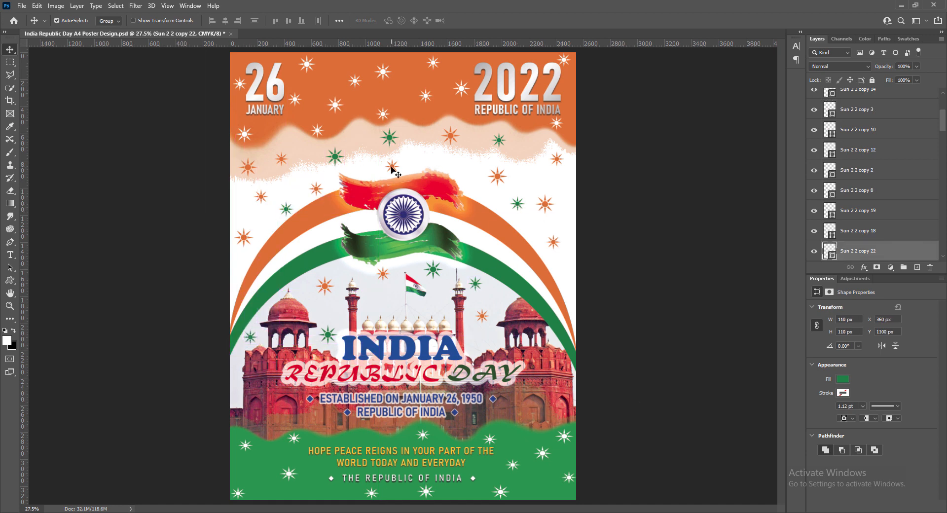
{"action": "left_click_drag", "start_coordinate": [256, 343], "coordinate": [331, 309]}
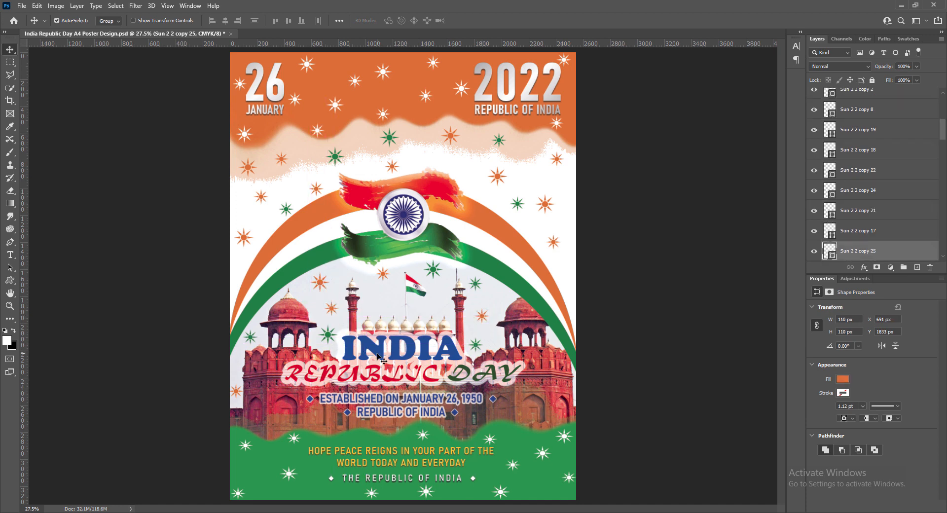
Add a small green sun near the poster's left edge and adjust the two large orange suns there for even spacing.
{"action": "left_click", "coordinate": [286, 211]}
{"action": "left_click_drag", "start_coordinate": [286, 209], "coordinate": [240, 198]}
{"action": "left_click_drag", "start_coordinate": [245, 239], "coordinate": [244, 253]}
{"action": "left_click_drag", "start_coordinate": [241, 198], "coordinate": [241, 204]}
{"action": "left_click_drag", "start_coordinate": [242, 252], "coordinate": [242, 260]}
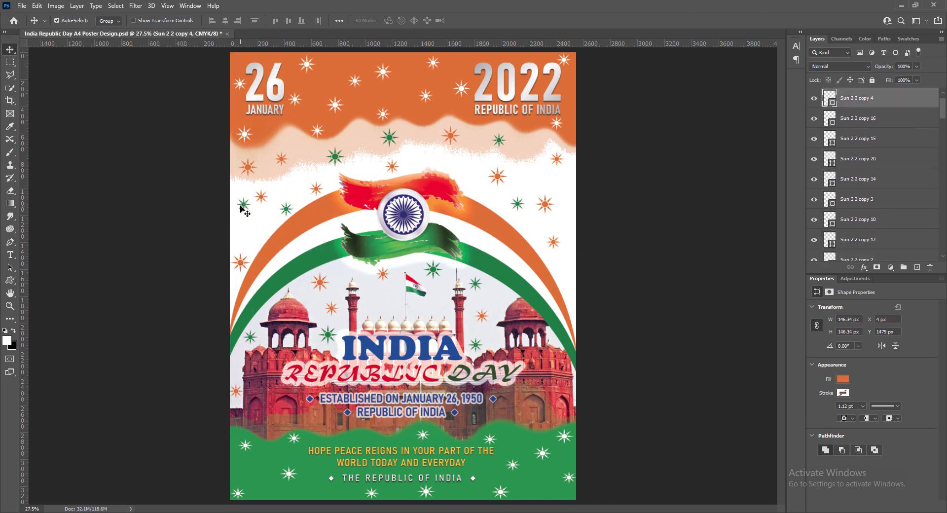
{"action": "left_click_drag", "start_coordinate": [240, 204], "coordinate": [242, 211]}
{"action": "left_click_drag", "start_coordinate": [242, 257], "coordinate": [242, 250]}
{"action": "left_click_drag", "start_coordinate": [242, 211], "coordinate": [241, 218]}
{"action": "left_click_drag", "start_coordinate": [248, 167], "coordinate": [243, 163]}
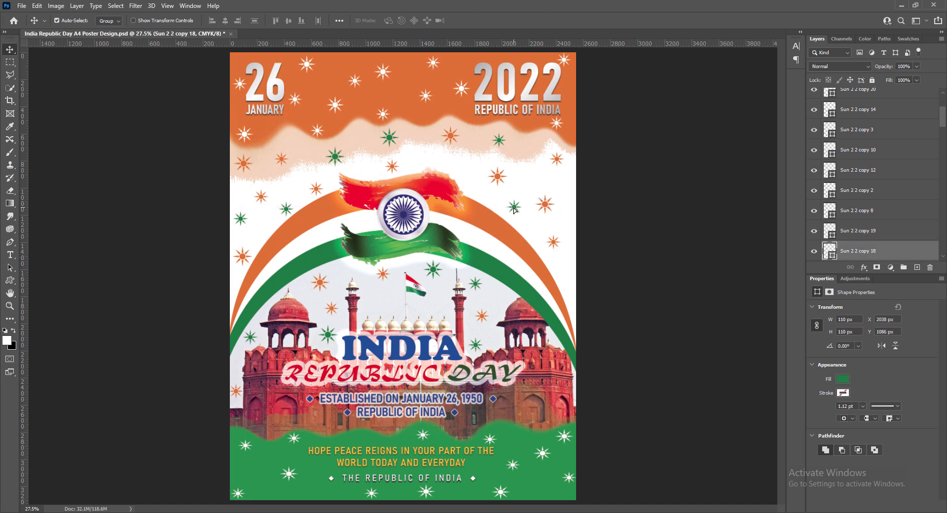
Add more small orange and green sun copies above and beside the brush strokes, and respace the suns along the right edge.
{"action": "left_click_drag", "start_coordinate": [392, 166], "coordinate": [466, 165]}
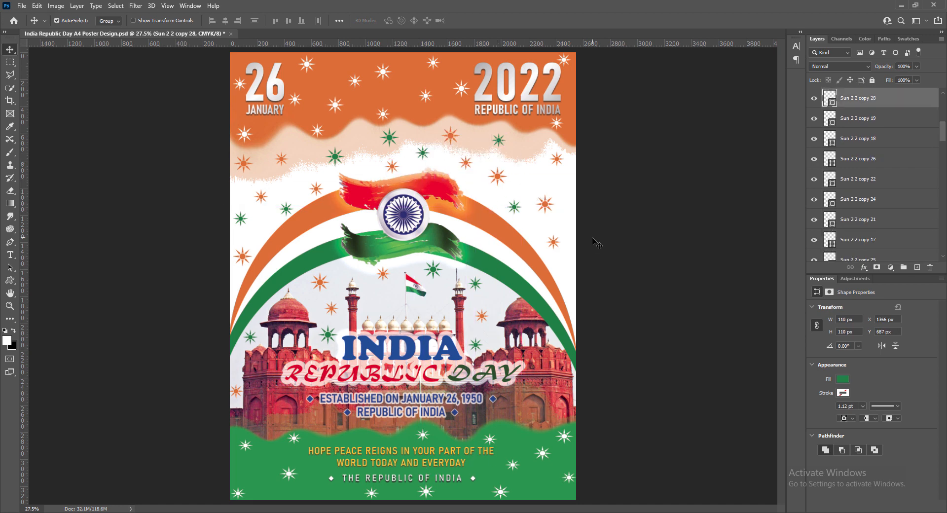
{"action": "left_click_drag", "start_coordinate": [482, 284], "coordinate": [575, 285]}
{"action": "mouse_move", "coordinate": [537, 212]}
{"action": "left_mouse_down"}
{"action": "mouse_move", "coordinate": [557, 197]}
{"action": "mouse_move", "coordinate": [542, 211]}
{"action": "left_mouse_up"}
{"action": "left_click_drag", "start_coordinate": [565, 190], "coordinate": [566, 190]}
{"action": "left_click_drag", "start_coordinate": [553, 241], "coordinate": [553, 246]}
{"action": "left_click_drag", "start_coordinate": [543, 211], "coordinate": [482, 198]}
{"action": "left_click", "coordinate": [554, 250]}
{"action": "left_click_drag", "start_coordinate": [287, 209], "coordinate": [279, 159]}
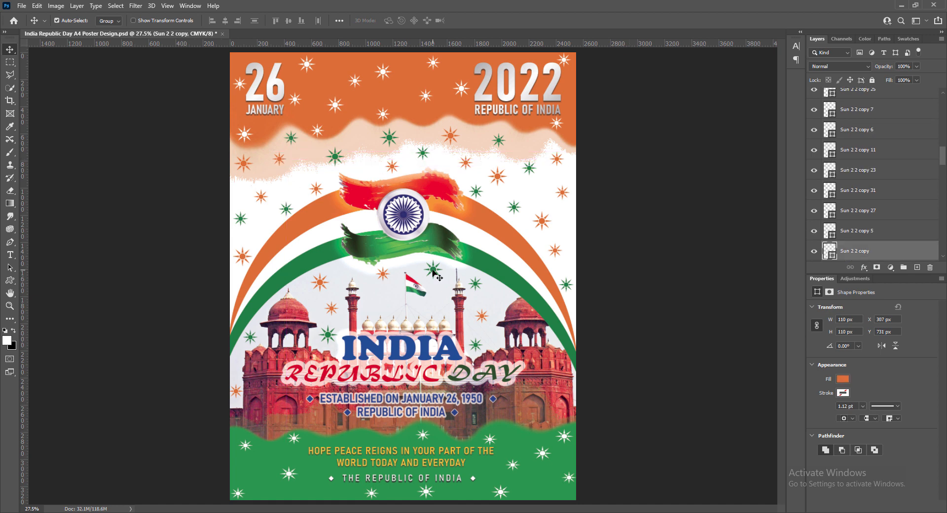
Place further green and orange sun copies in the sky above the fort's white domes and save the poster.
{"action": "left_click_drag", "start_coordinate": [433, 274], "coordinate": [446, 304]}
{"action": "key", "text": "ctrl+s"}
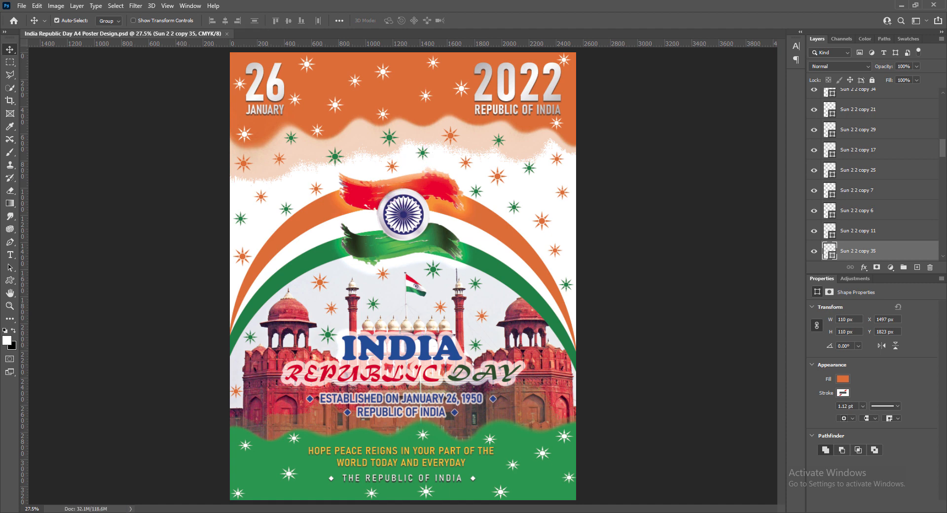
{"action": "left_click", "coordinate": [628, 365]}
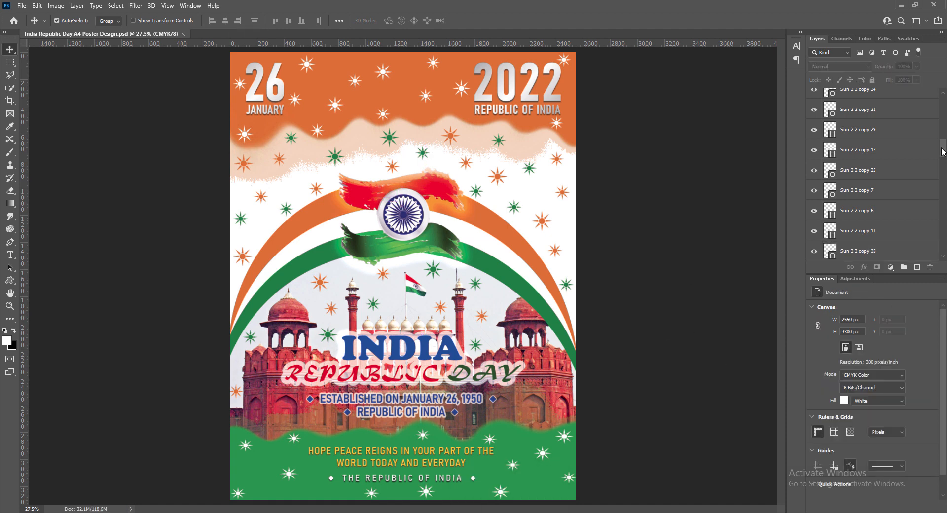
Group all the orange and green sun layers above Group 2 and save the document.
{"action": "left_click", "coordinate": [912, 107]}
{"action": "mouse_move", "coordinate": [942, 148]}
{"action": "left_mouse_down"}
{"action": "mouse_move", "coordinate": [942, 101]}
{"action": "mouse_move", "coordinate": [942, 162]}
{"action": "left_mouse_up"}
{"action": "left_click", "coordinate": [848, 151], "text": "shift"}
{"action": "key", "text": "ctrl+g"}
{"action": "left_click", "coordinate": [680, 276]}
{"action": "key", "text": "ctrl+s"}
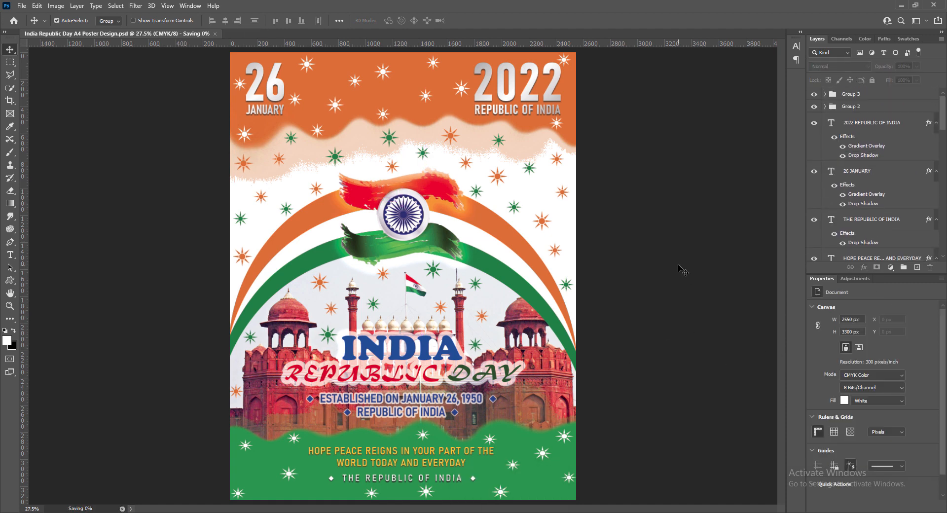
{"action": "scroll", "coordinate": [426, 276], "scroll_direction": "up", "scroll_amount": 2}
{"action": "scroll", "coordinate": [488, 335], "scroll_direction": "up", "scroll_amount": 1}
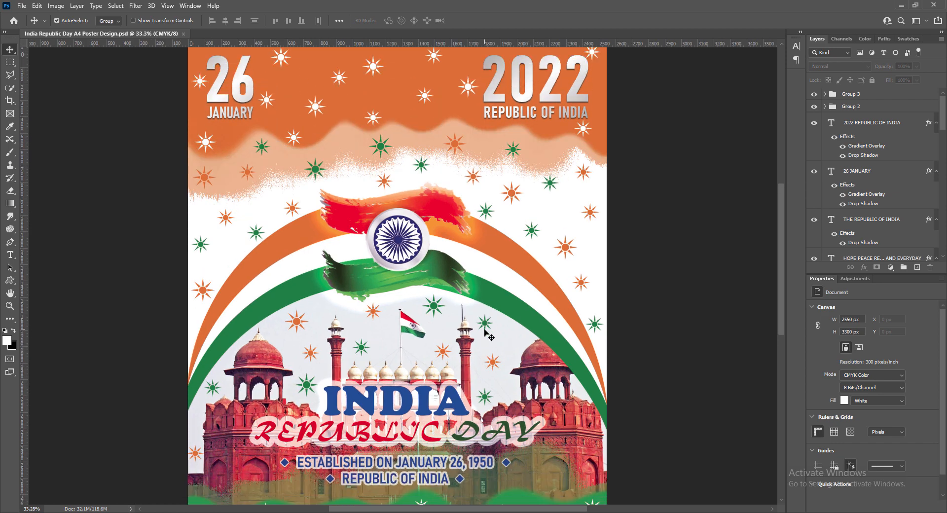
{"action": "scroll", "coordinate": [488, 336], "scroll_direction": "down", "scroll_amount": 3}
{"action": "scroll", "coordinate": [488, 335], "scroll_direction": "up", "scroll_amount": 3}
{"action": "scroll", "coordinate": [484, 332], "scroll_direction": "down", "scroll_amount": 2}
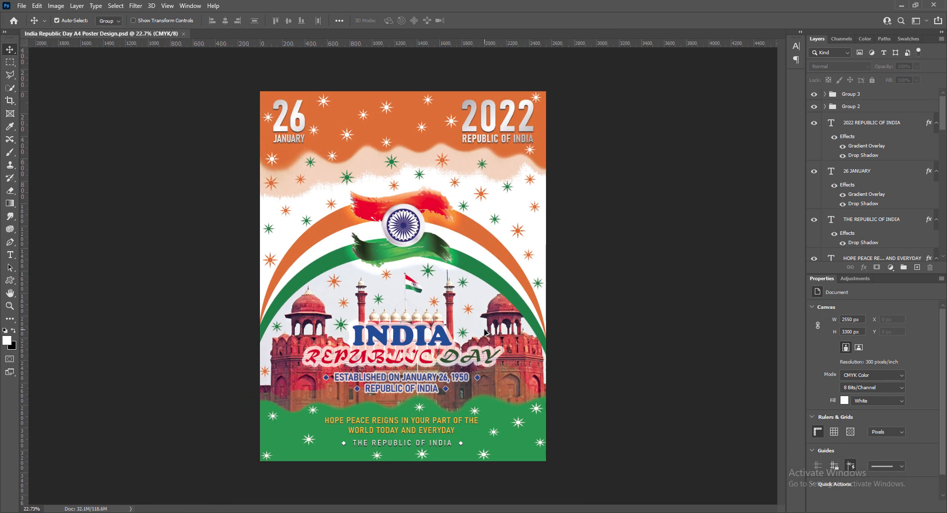
{"action": "scroll", "coordinate": [484, 332], "scroll_direction": "up", "scroll_amount": 1}
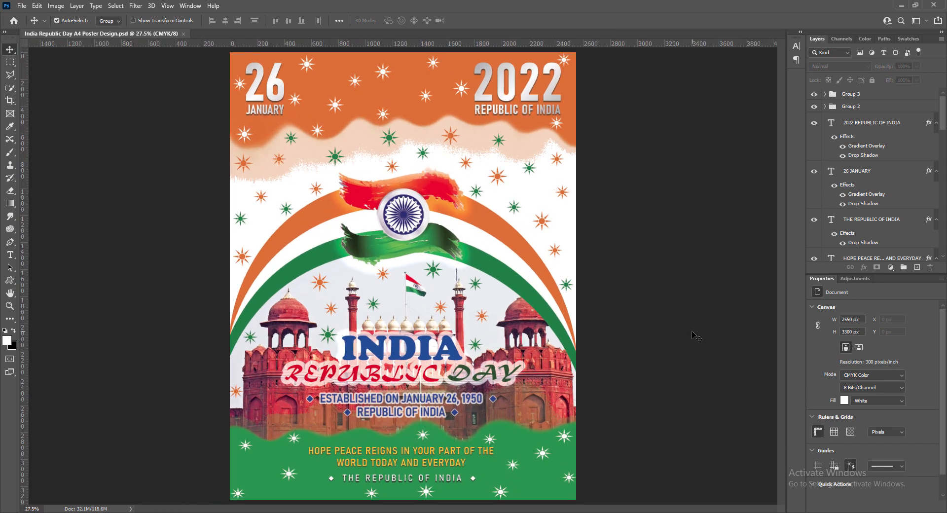